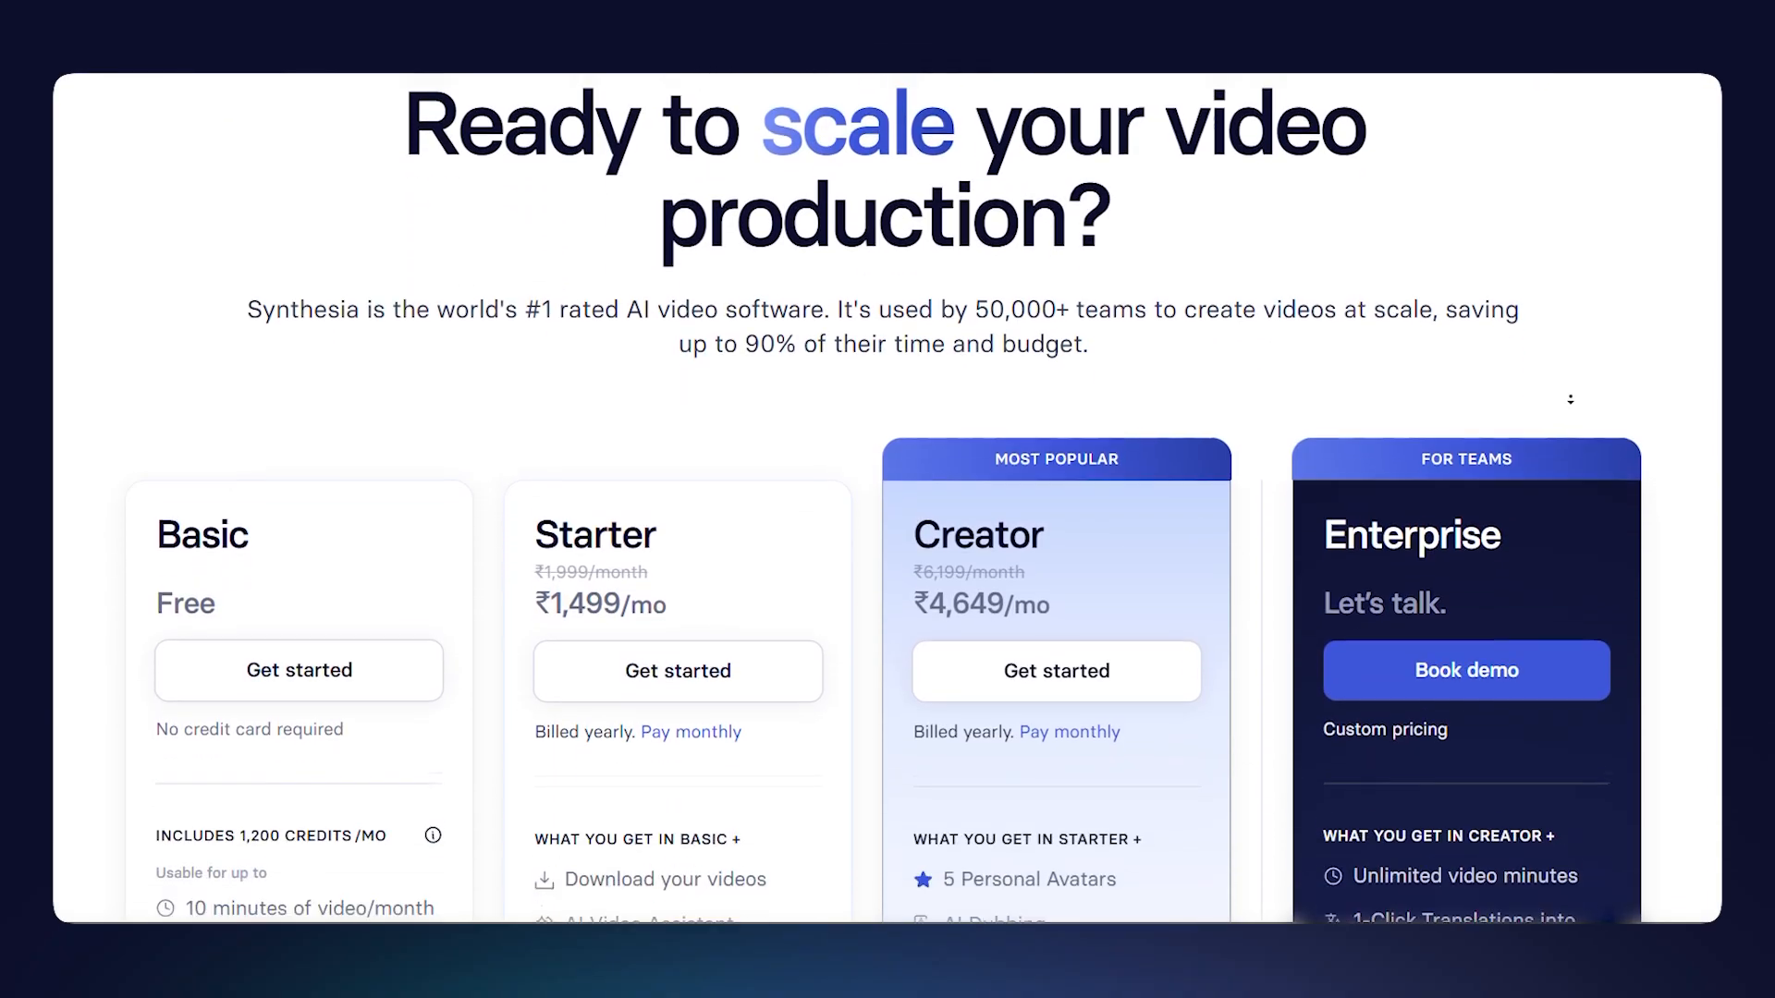
Step: Review the pricing plans, start with the free Basic account and sign up with Google
scroll(1590, 386, down, 3)
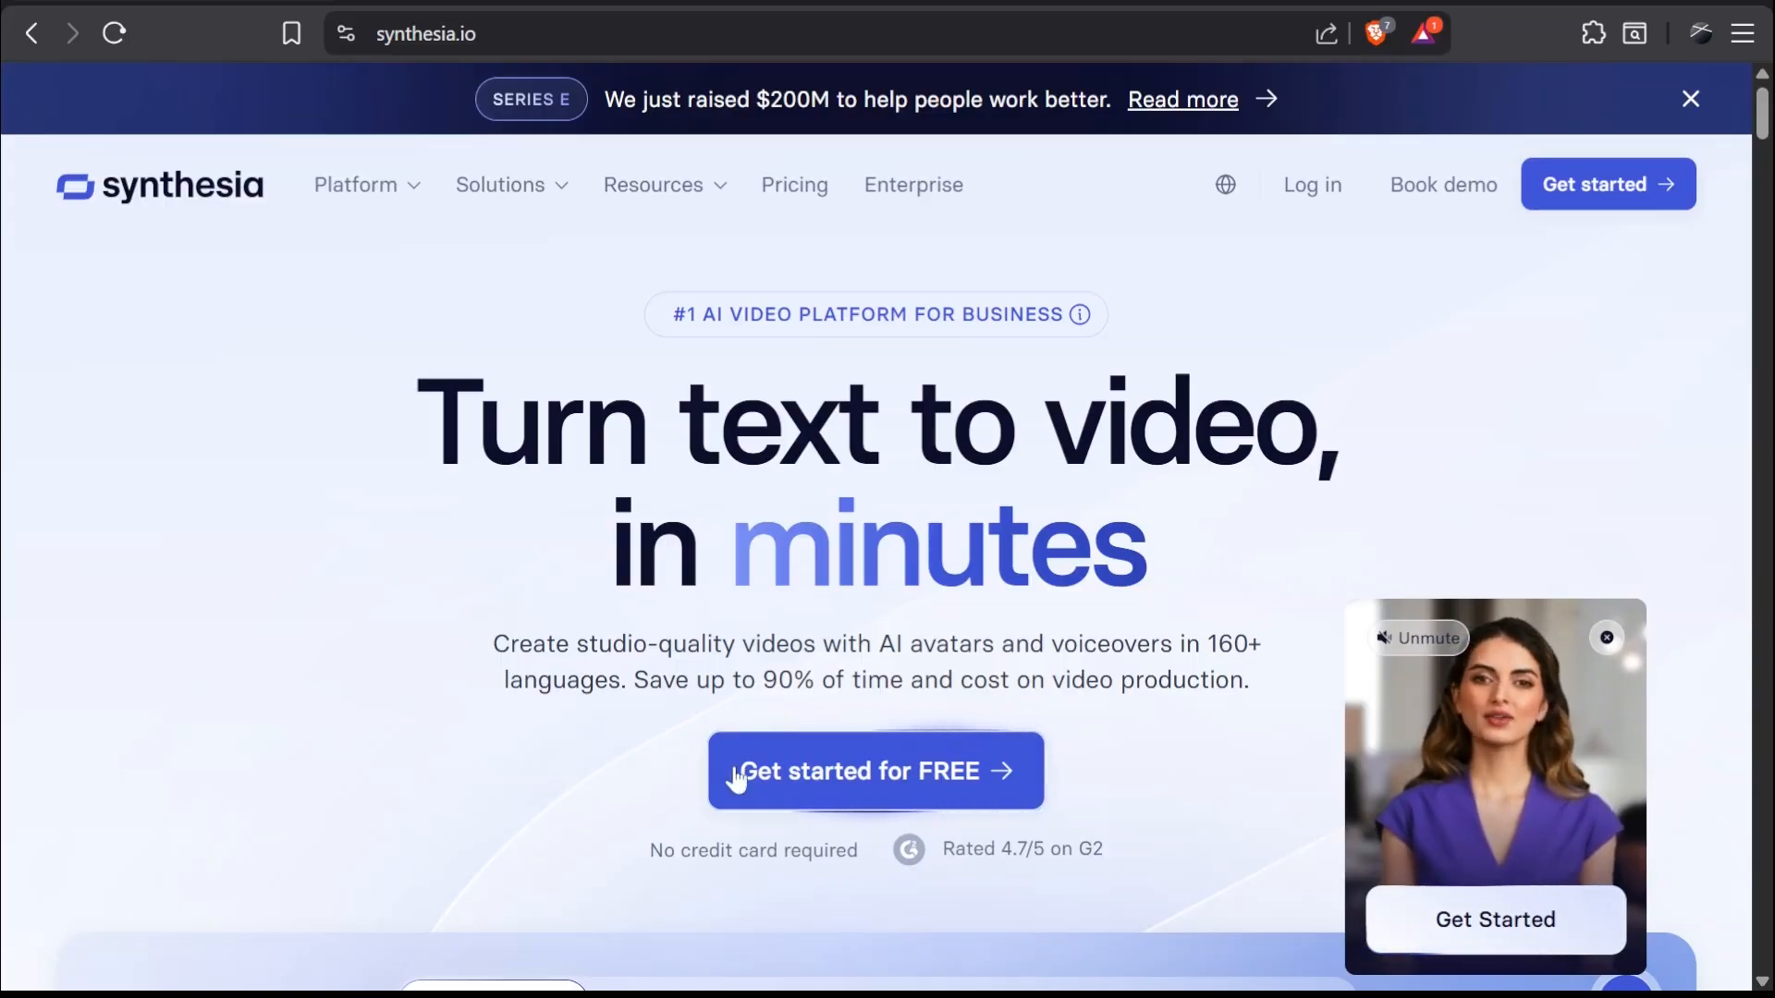
click(818, 786)
click(317, 666)
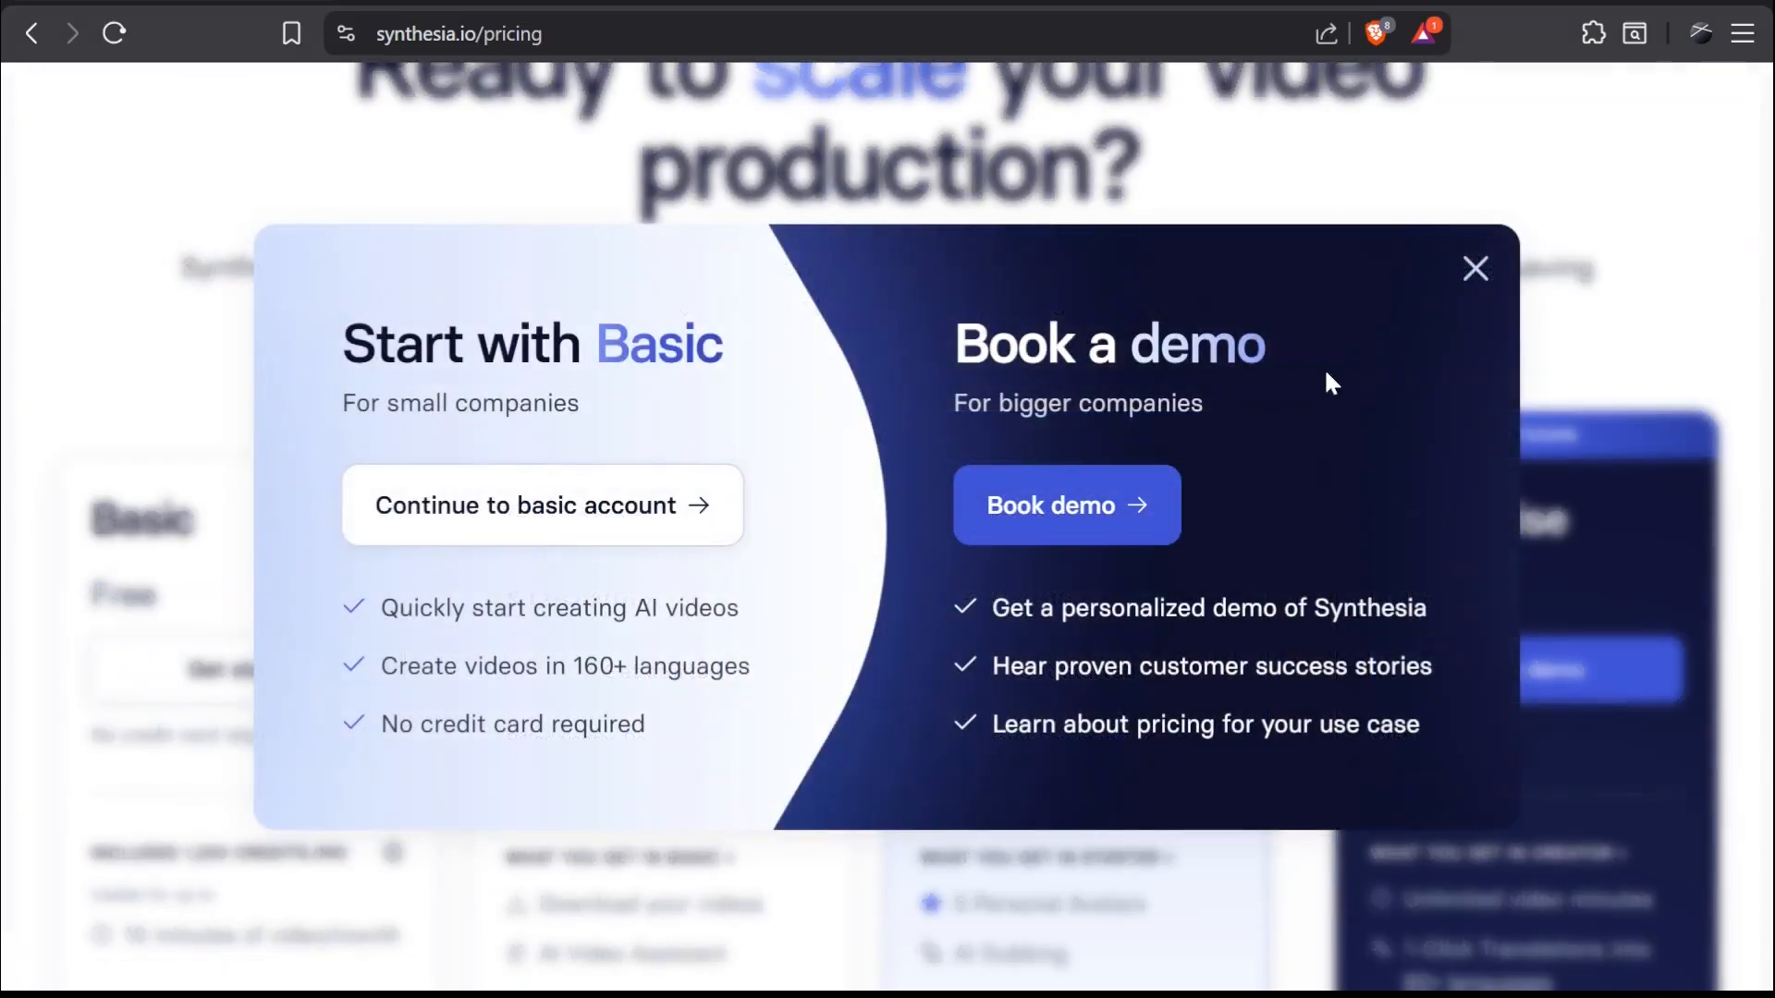
click(602, 523)
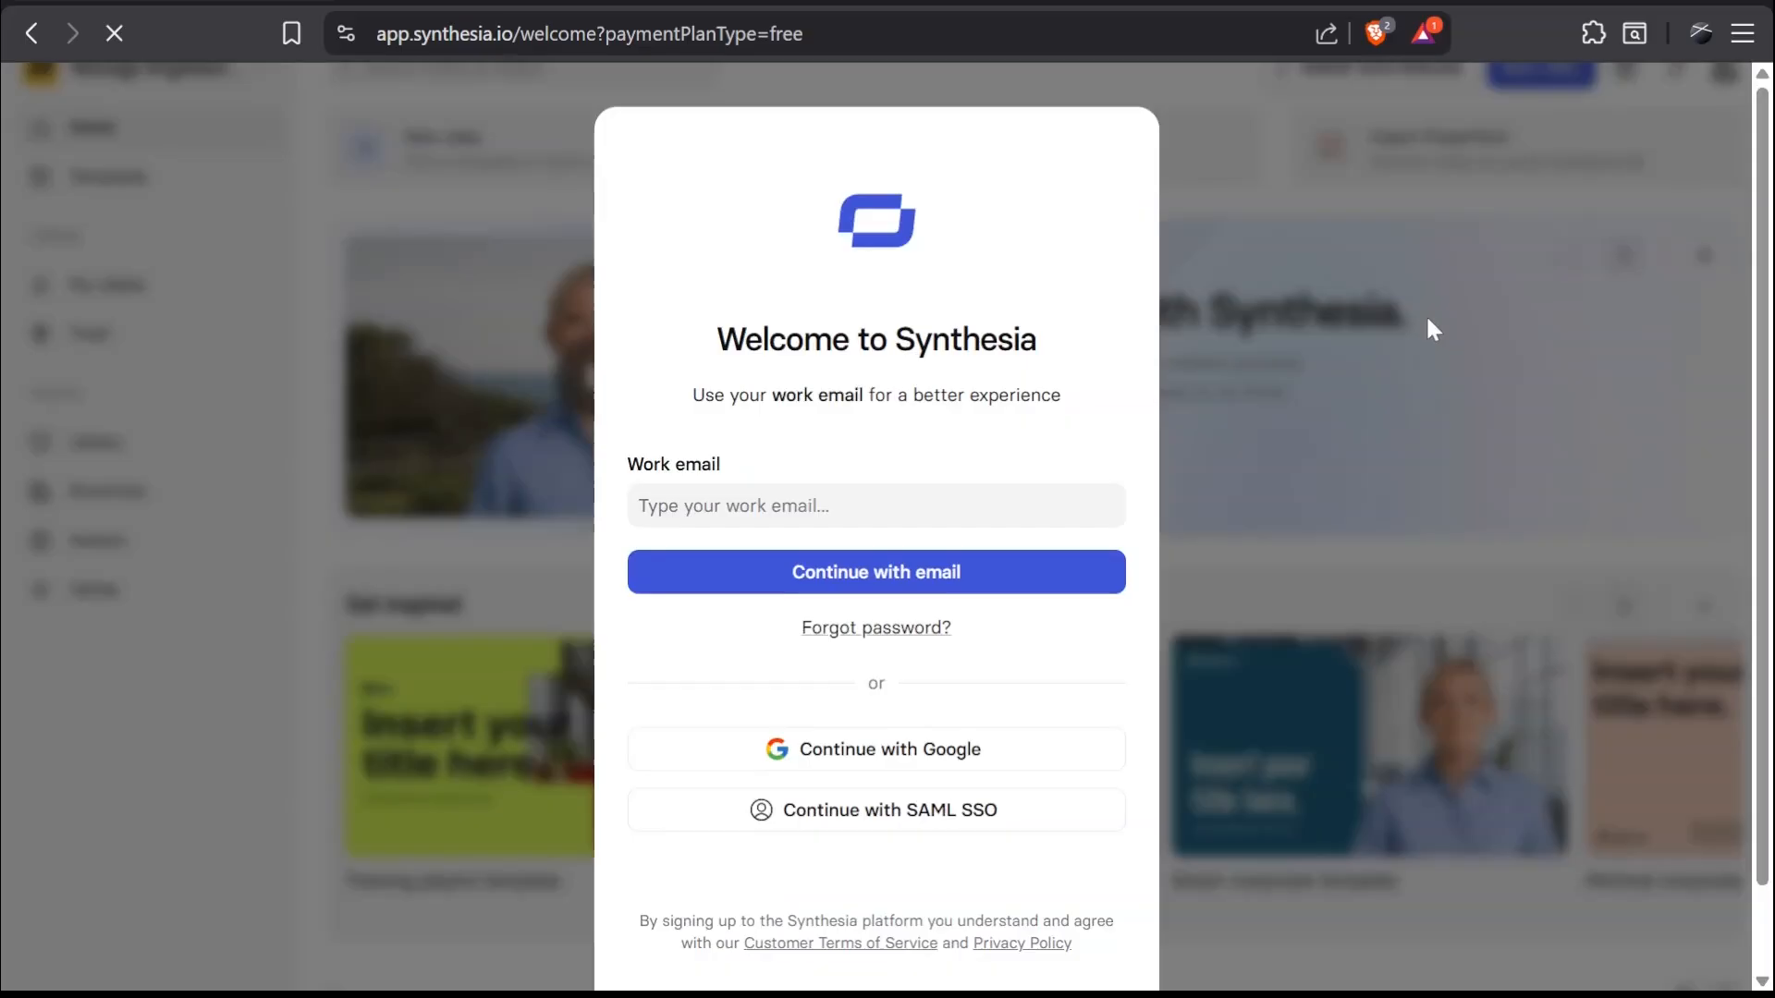
click(1017, 750)
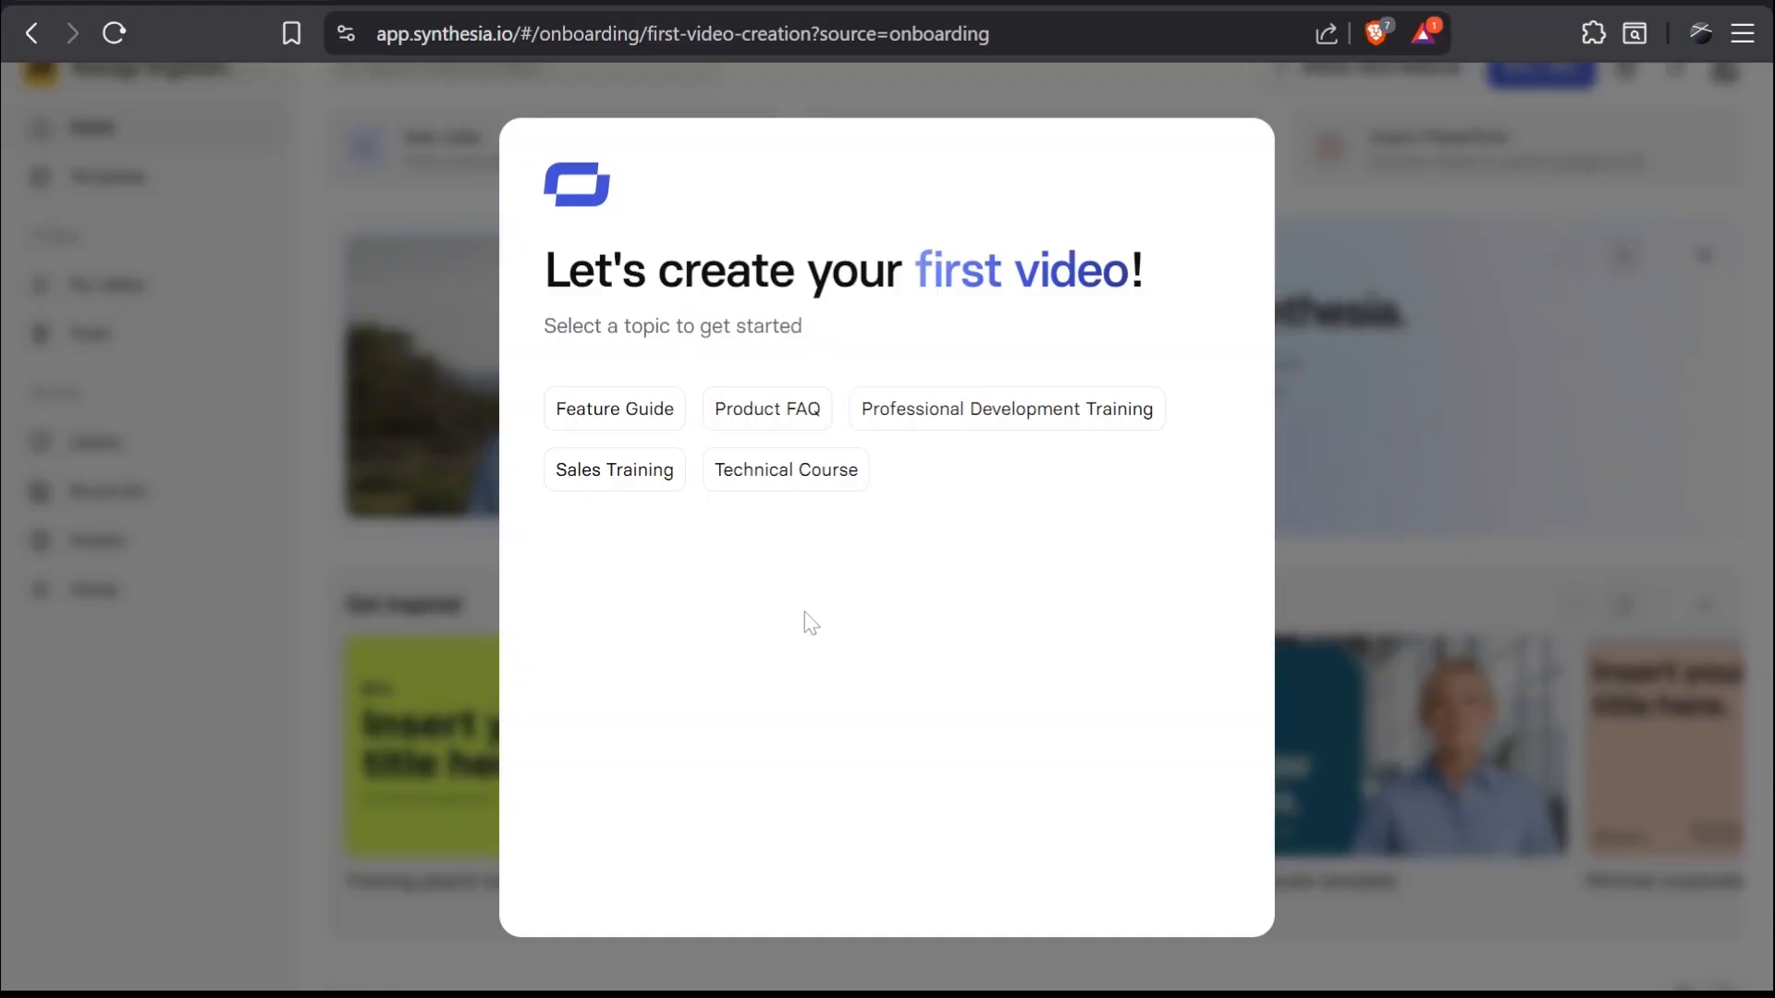
click(614, 418)
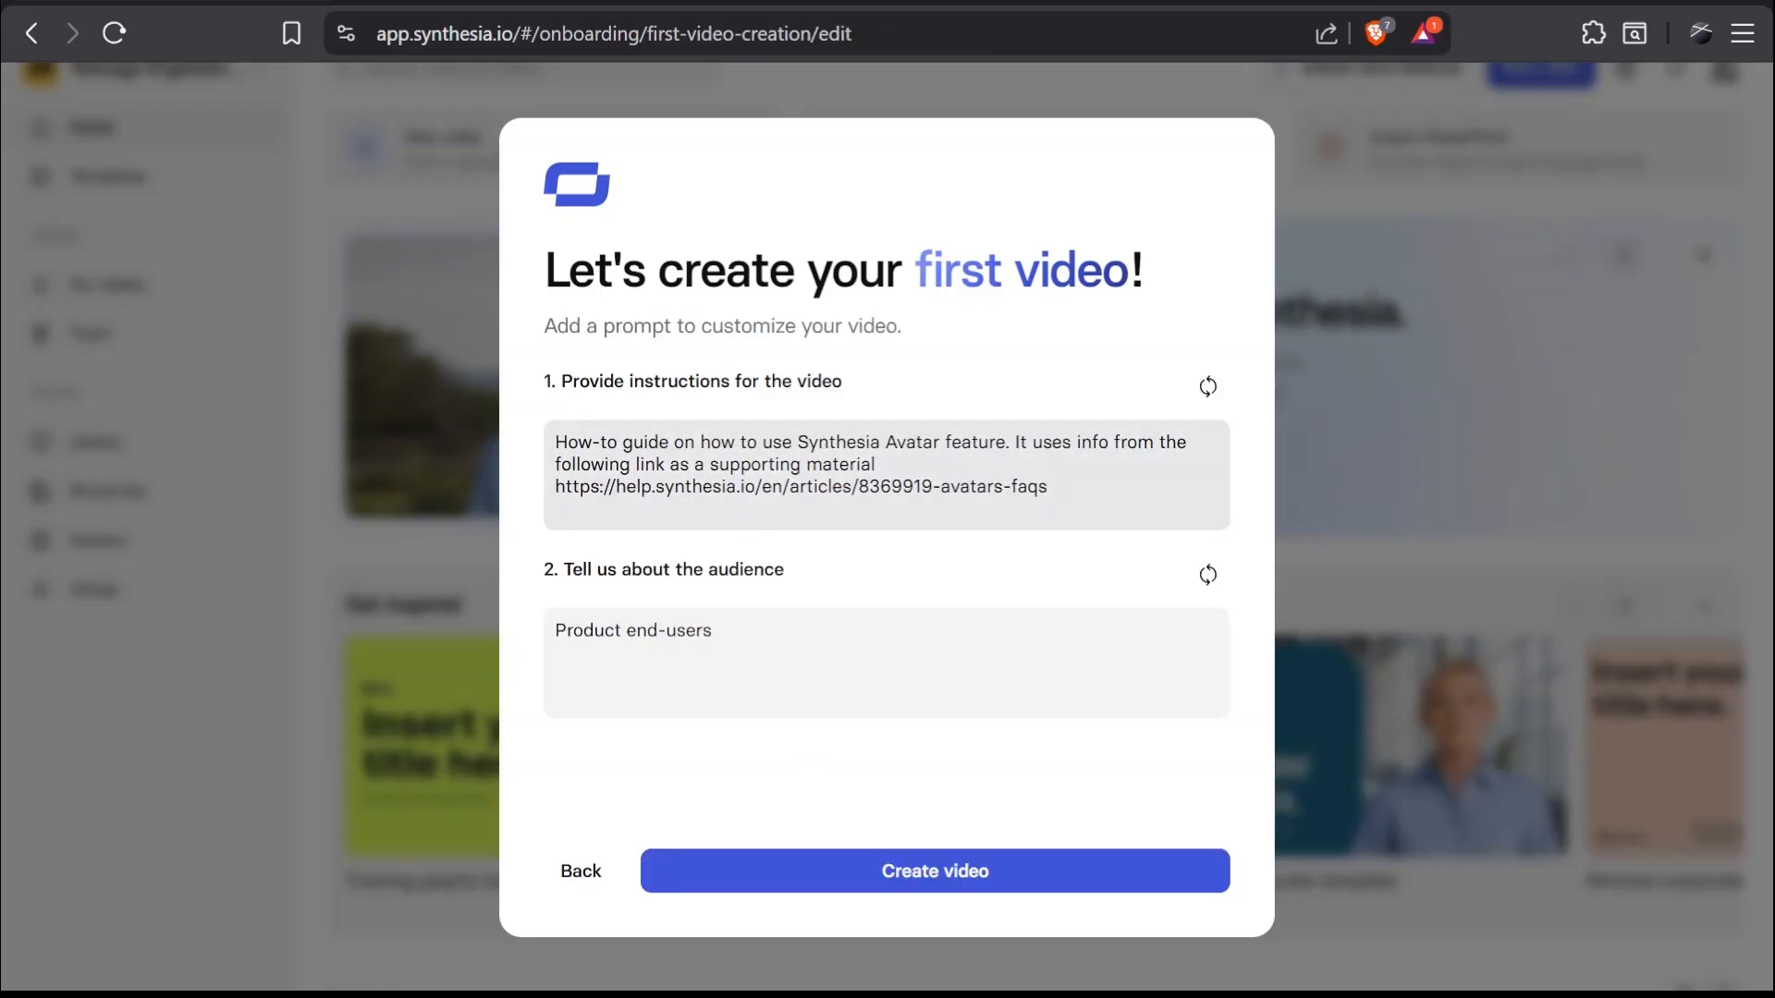
click(1209, 389)
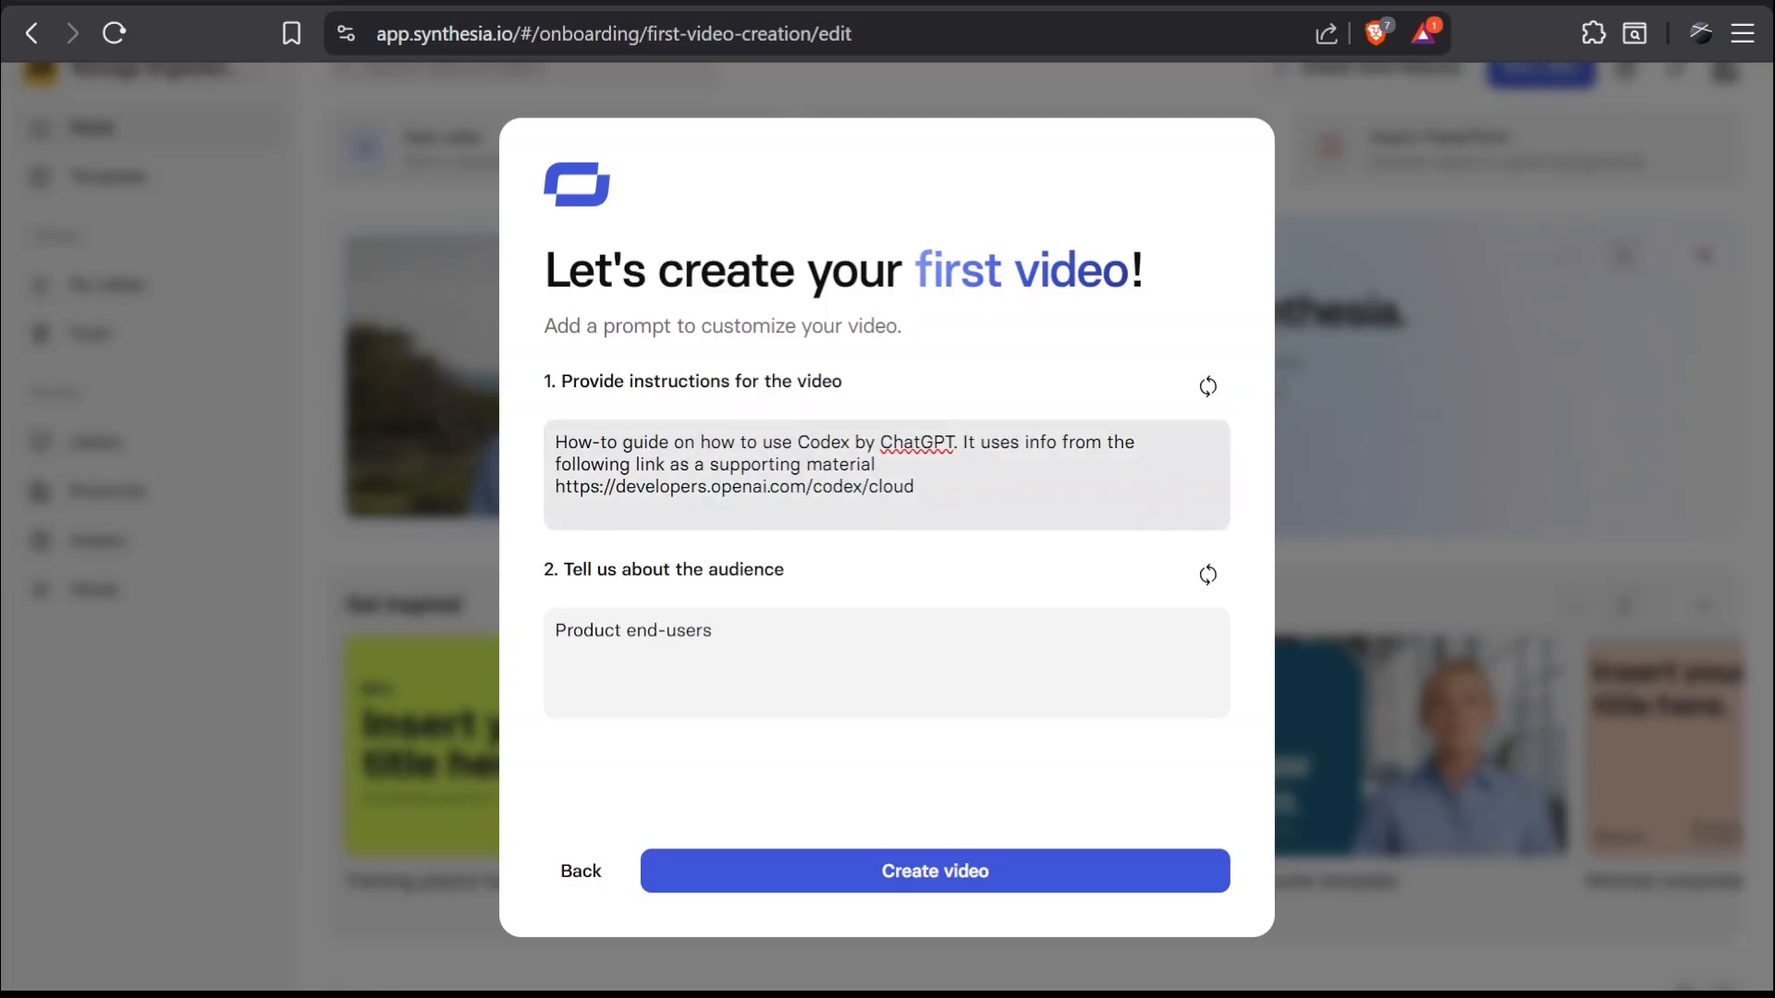
click(910, 504)
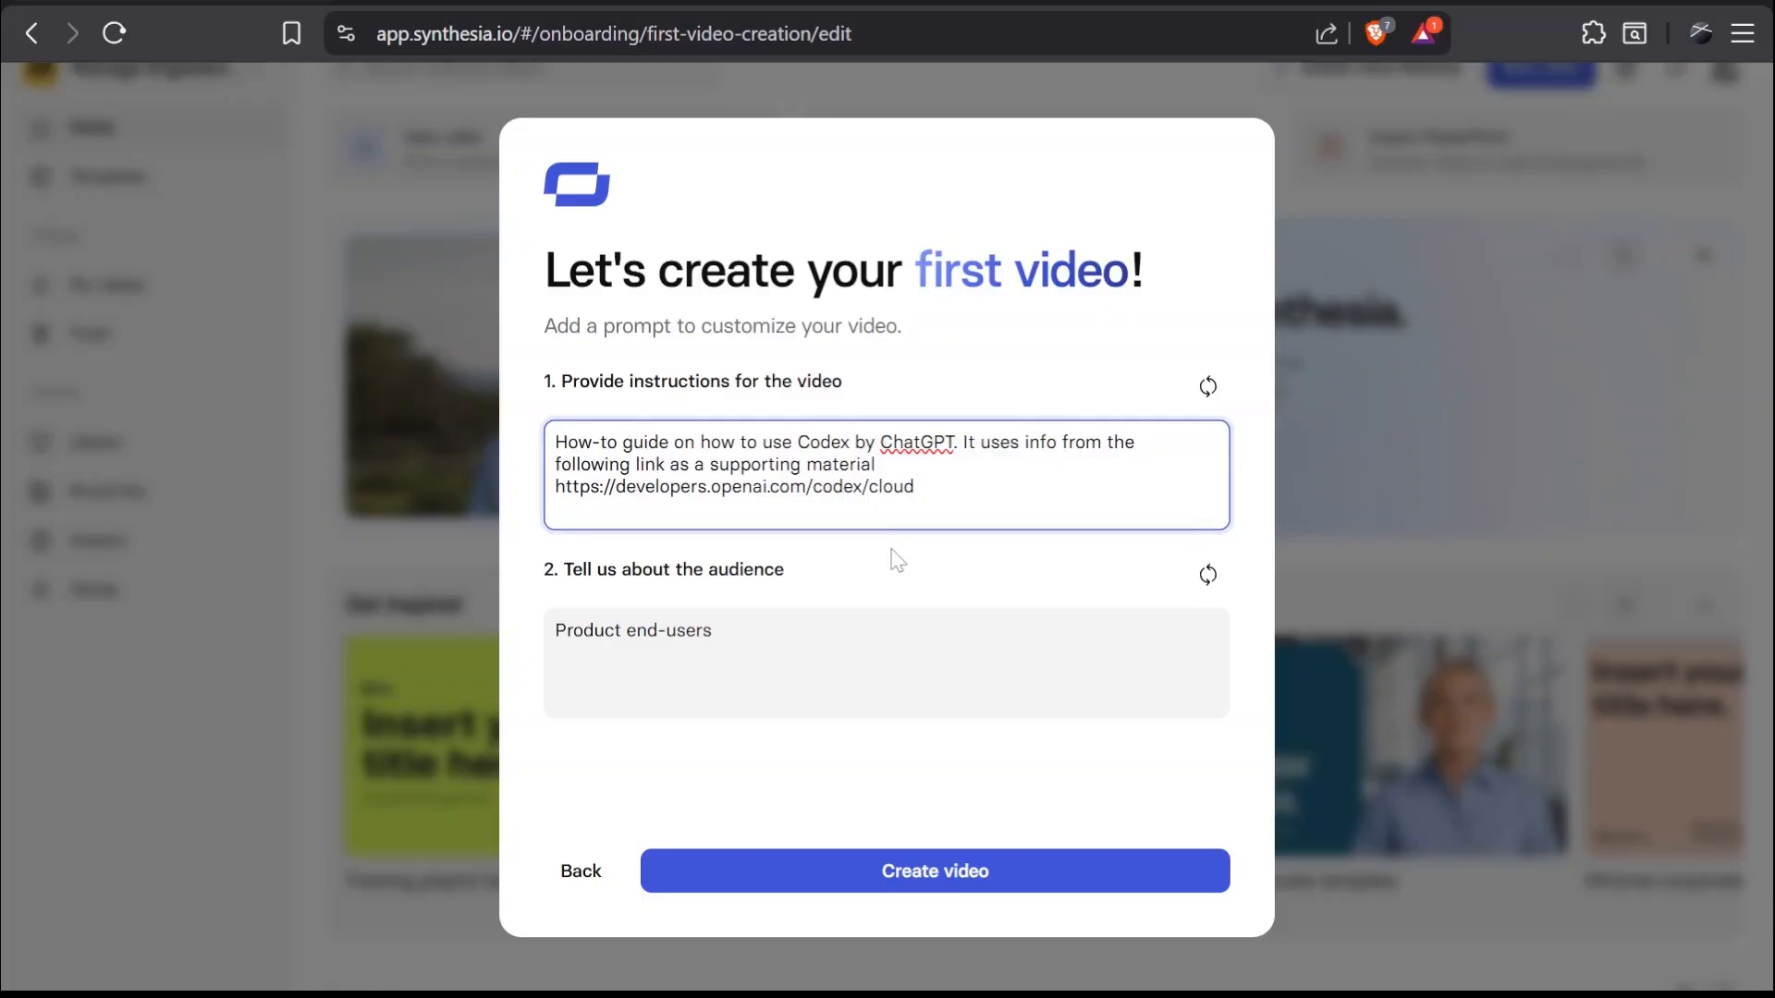
click(843, 561)
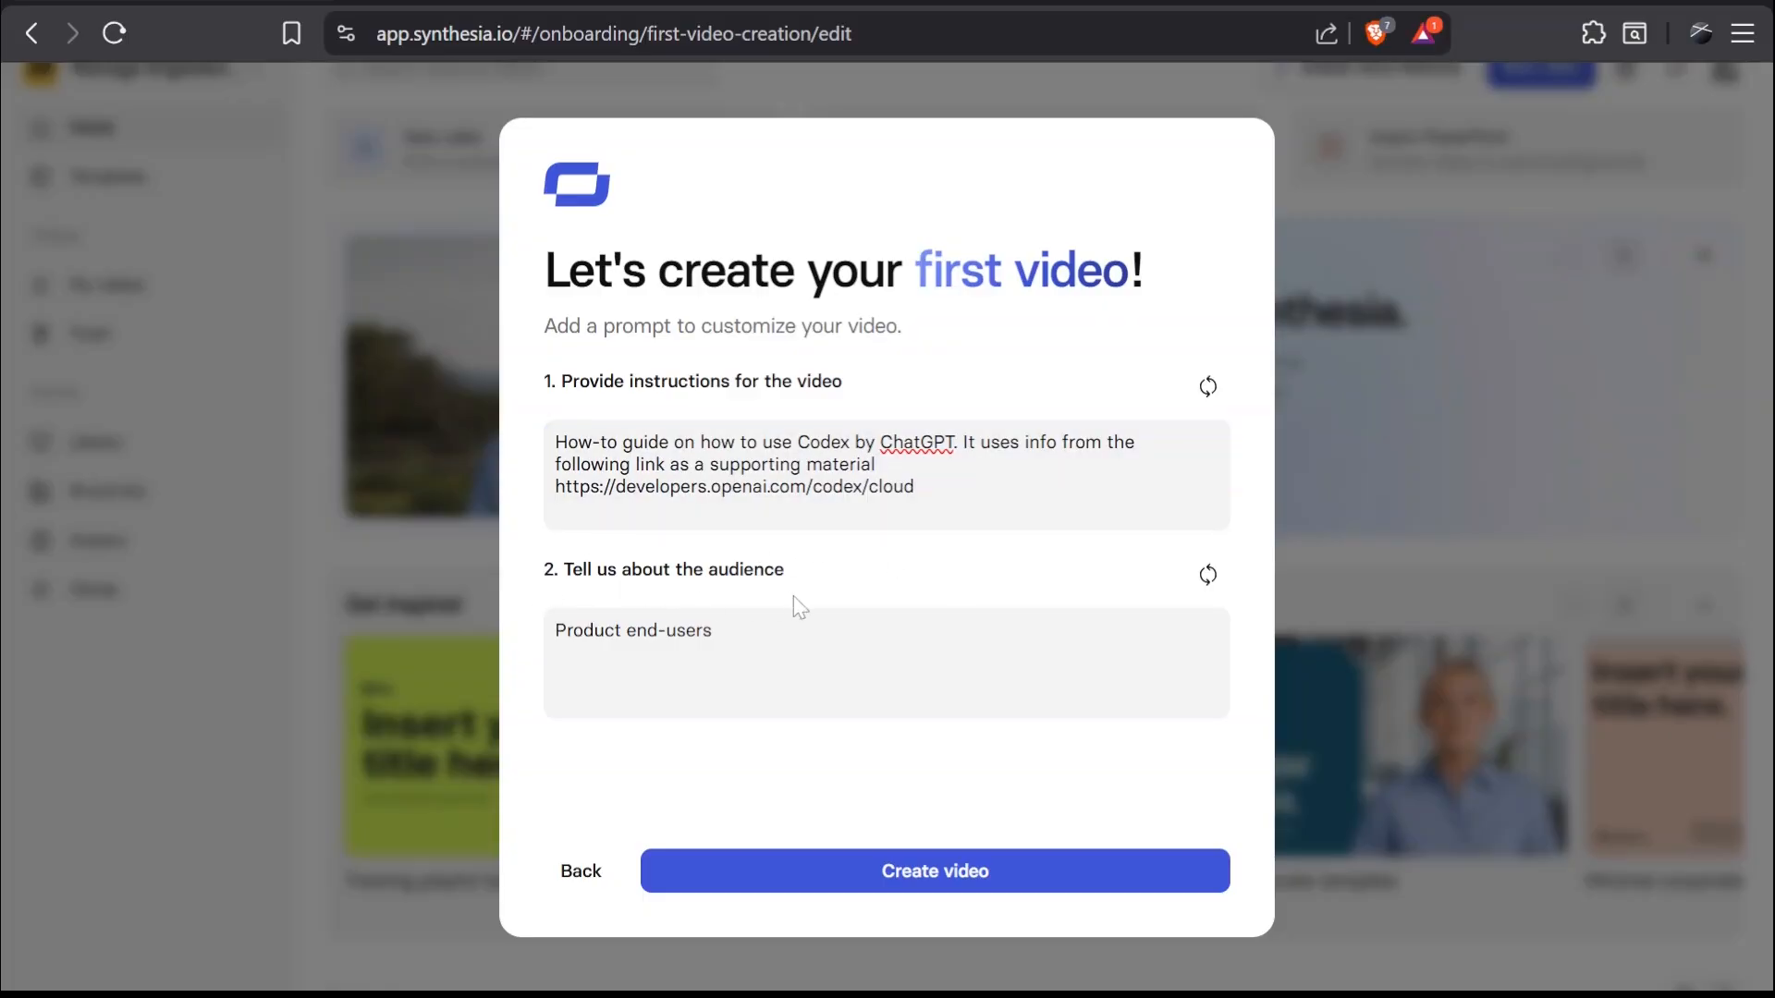
Step: Set the audience to "Creative individual" and create the video
triple_click(695, 632)
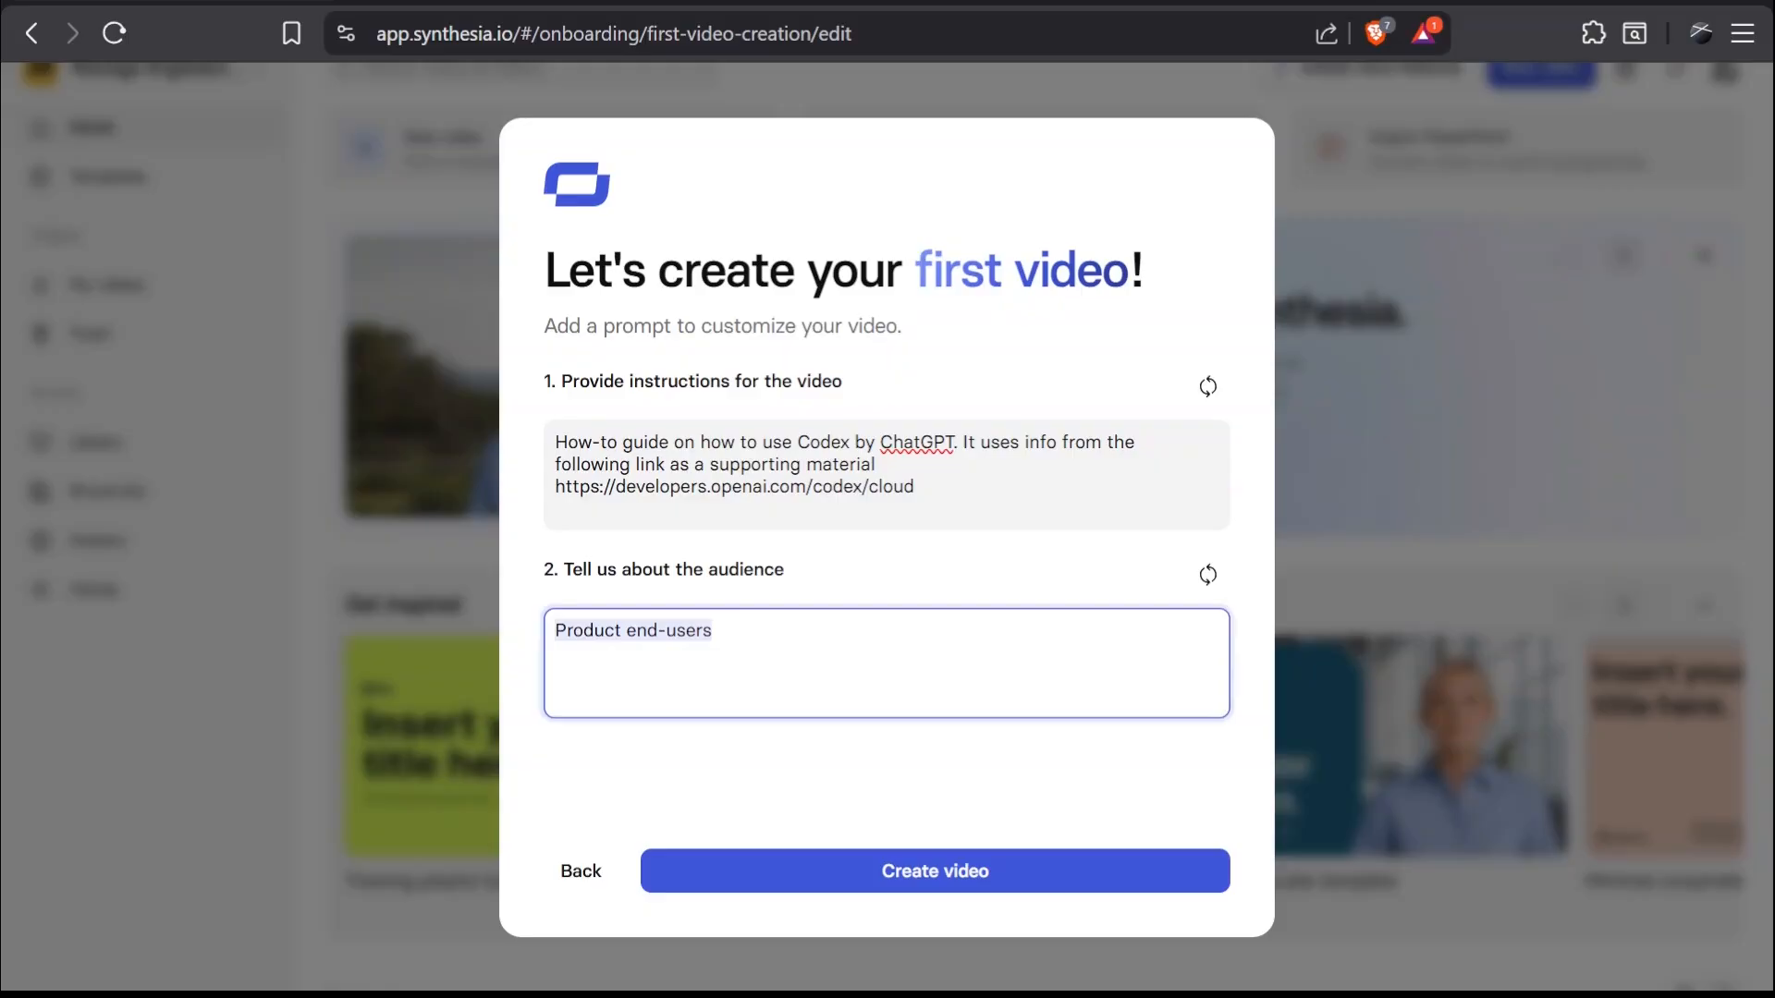
text(Creative individual)
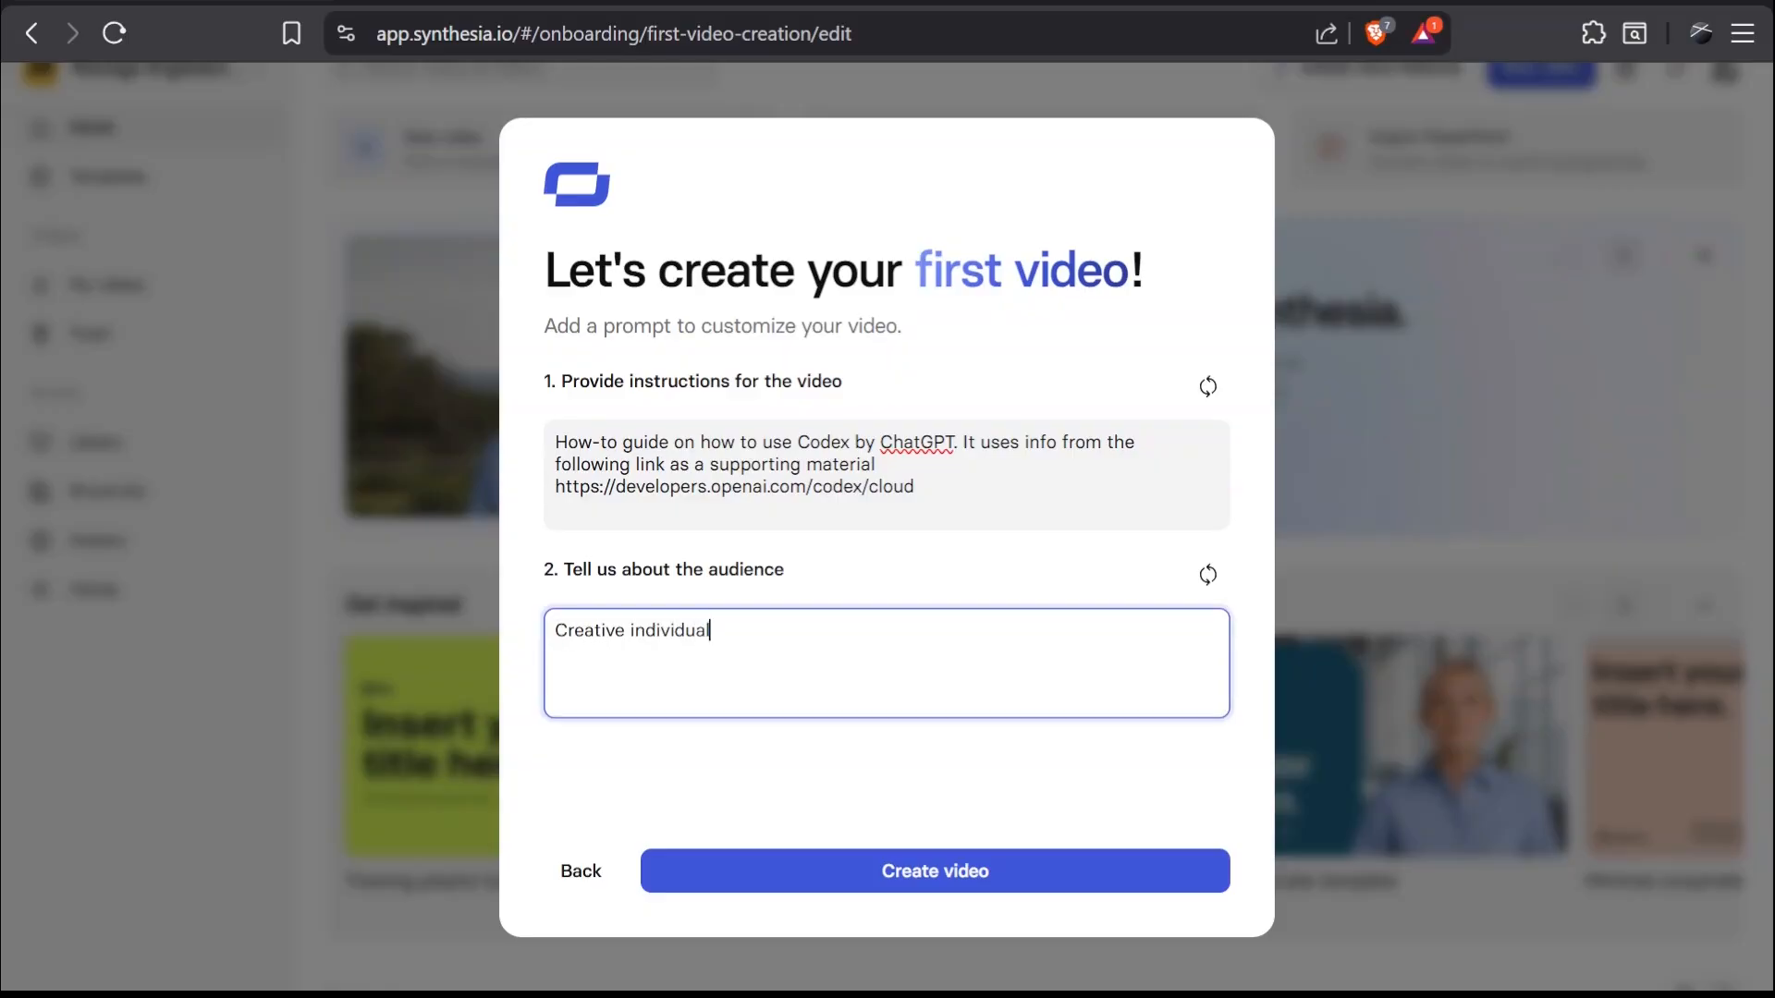
click(764, 757)
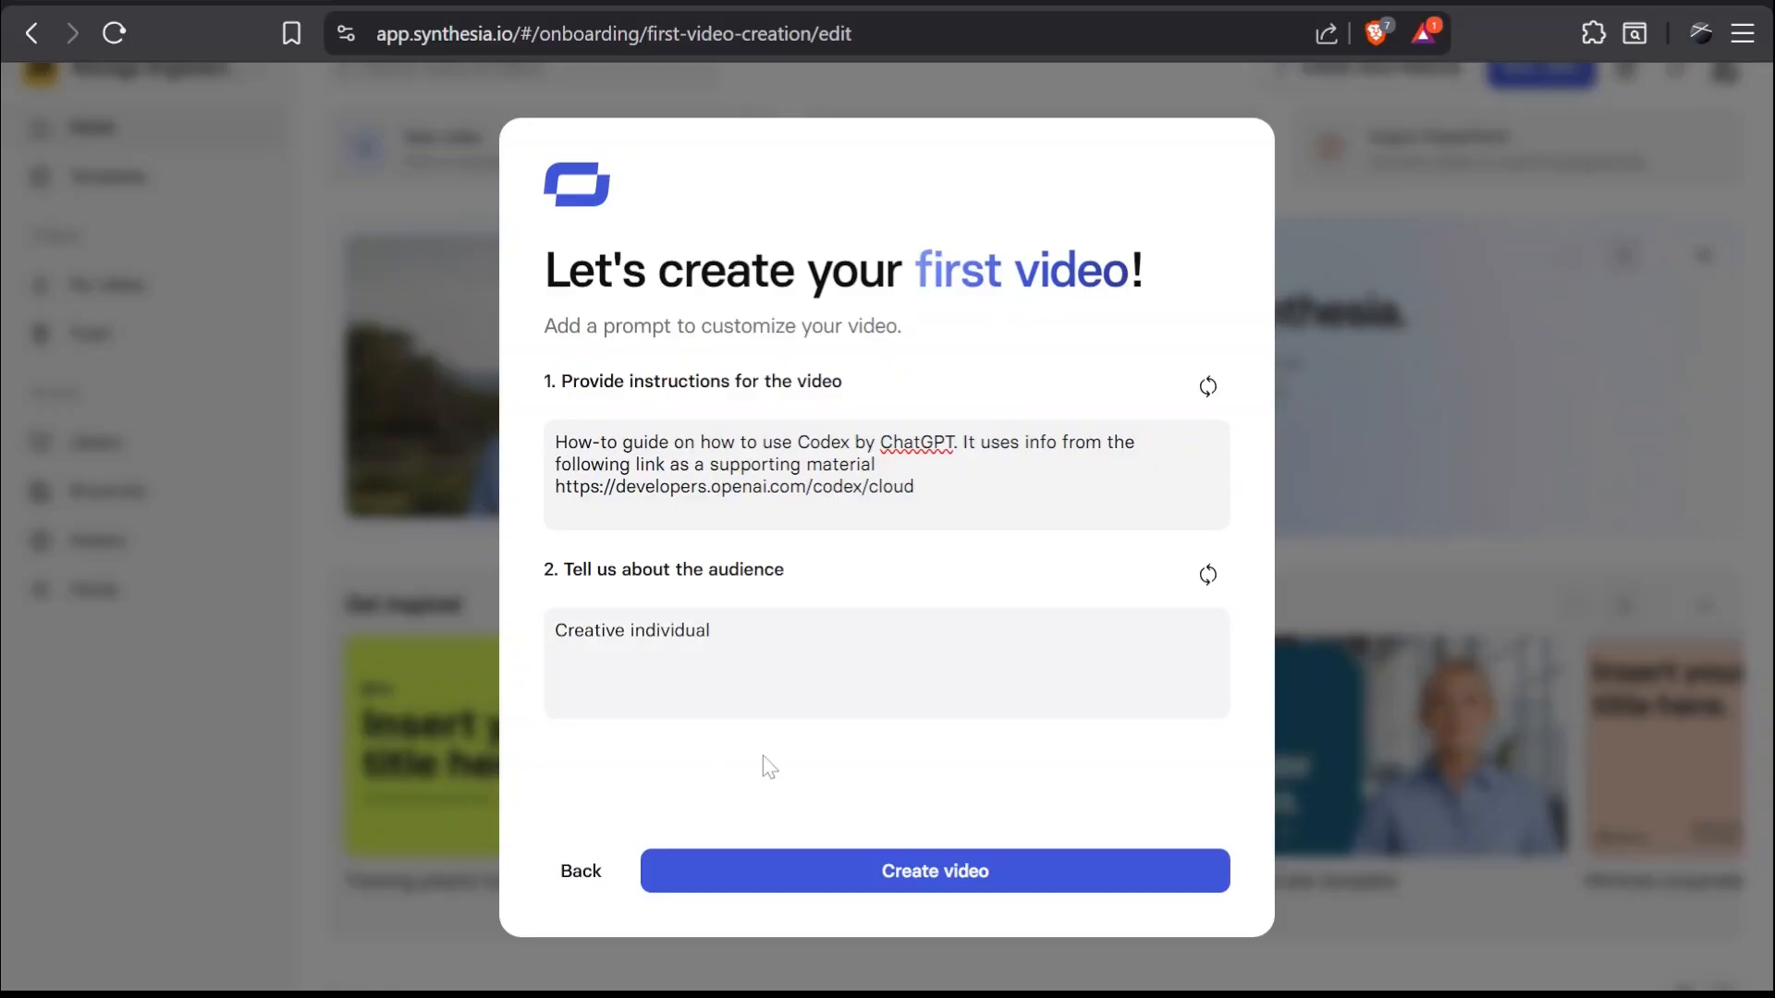
click(894, 892)
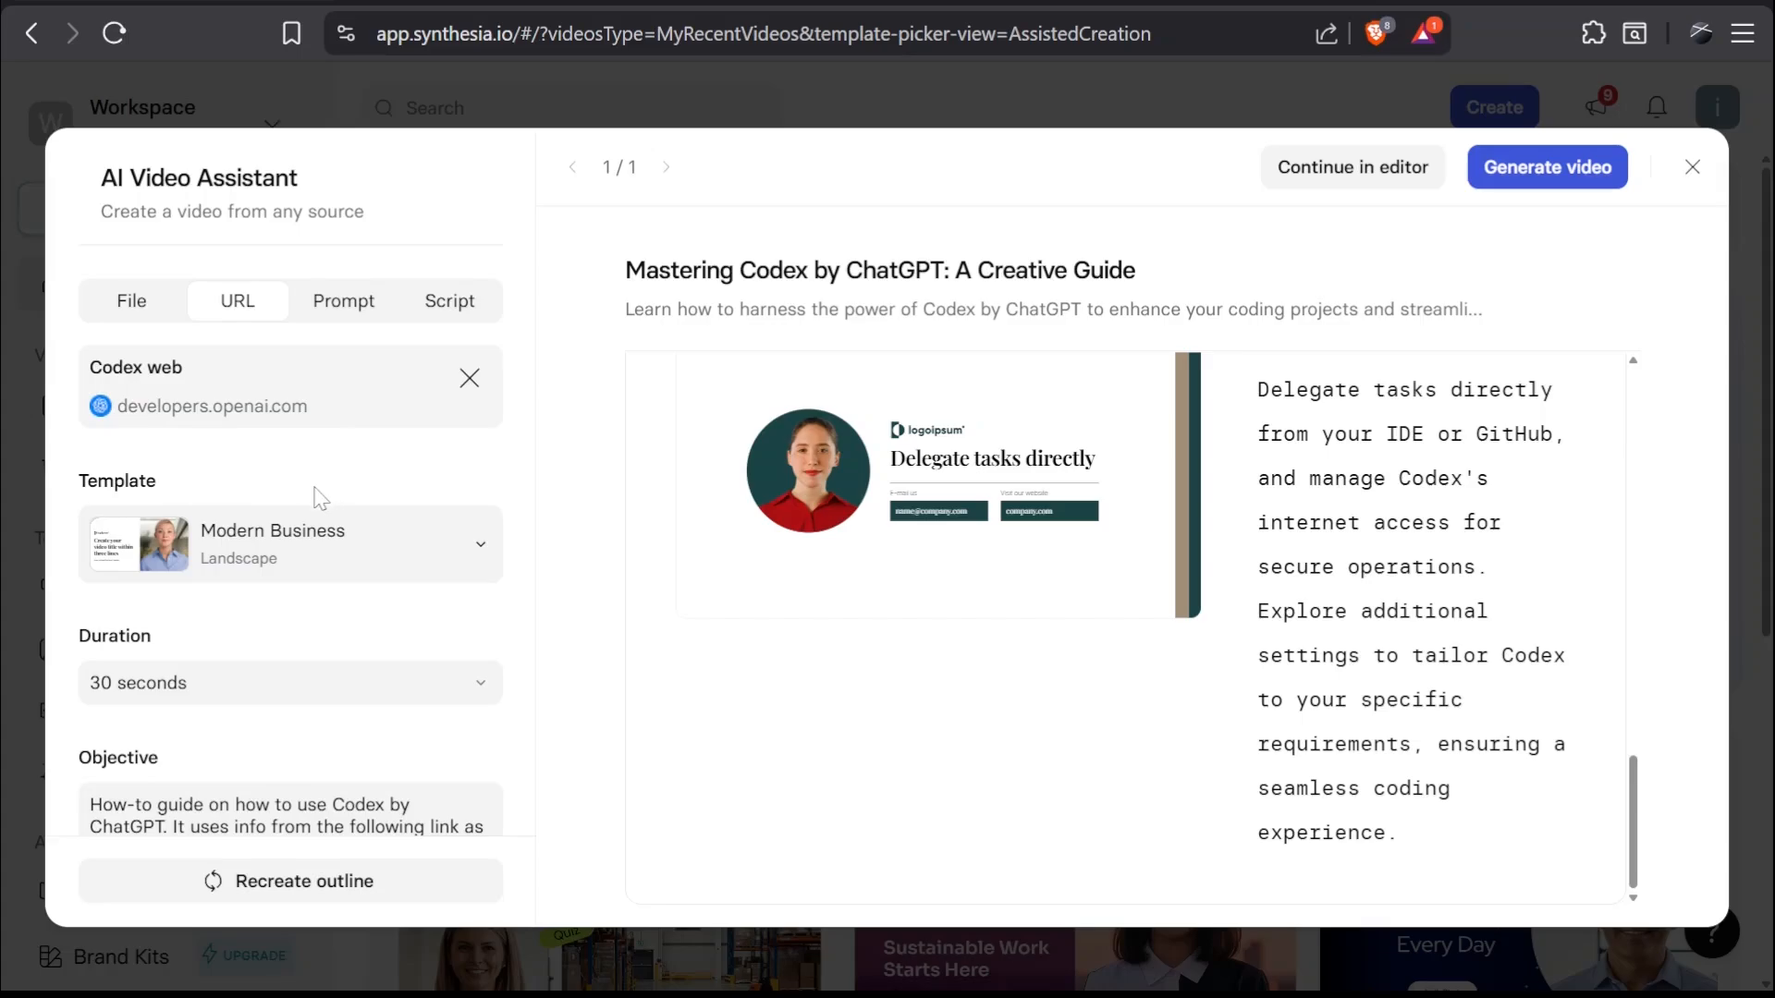
Step: Browse the Synthesia templates, trying Corporate Facilities Tour Template, and choose Modern Corporate for the video
click(330, 547)
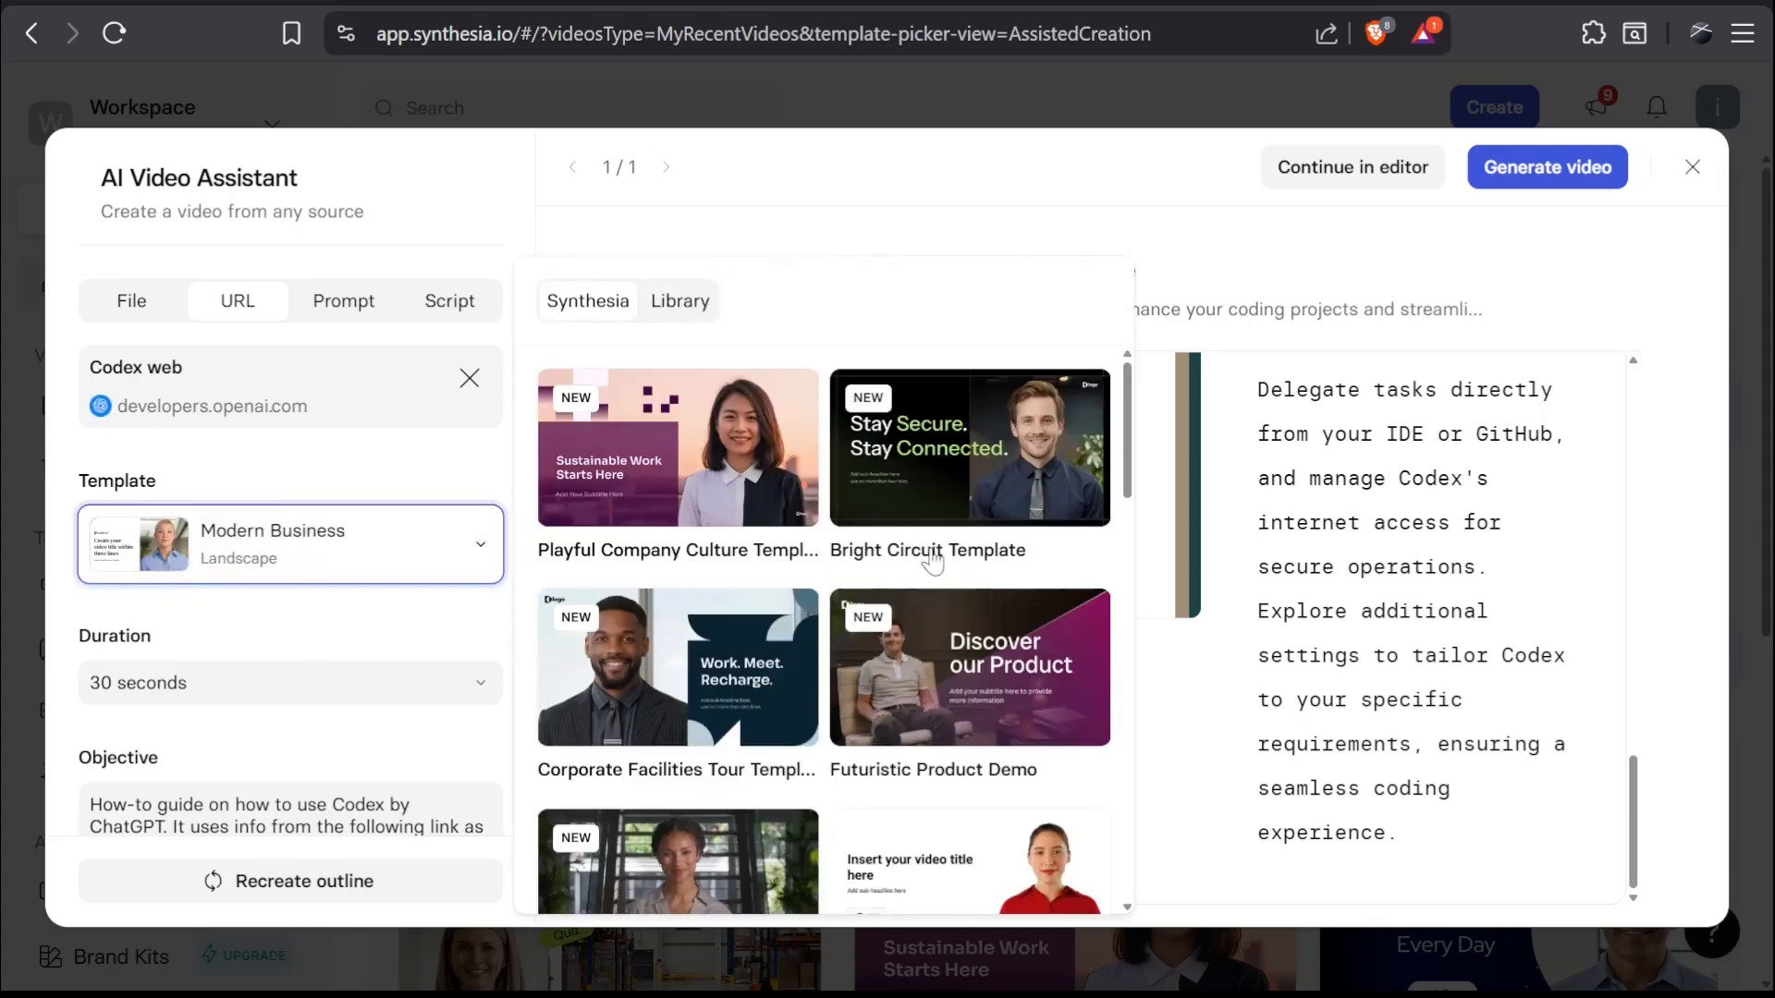
scroll(932, 561, down, 5)
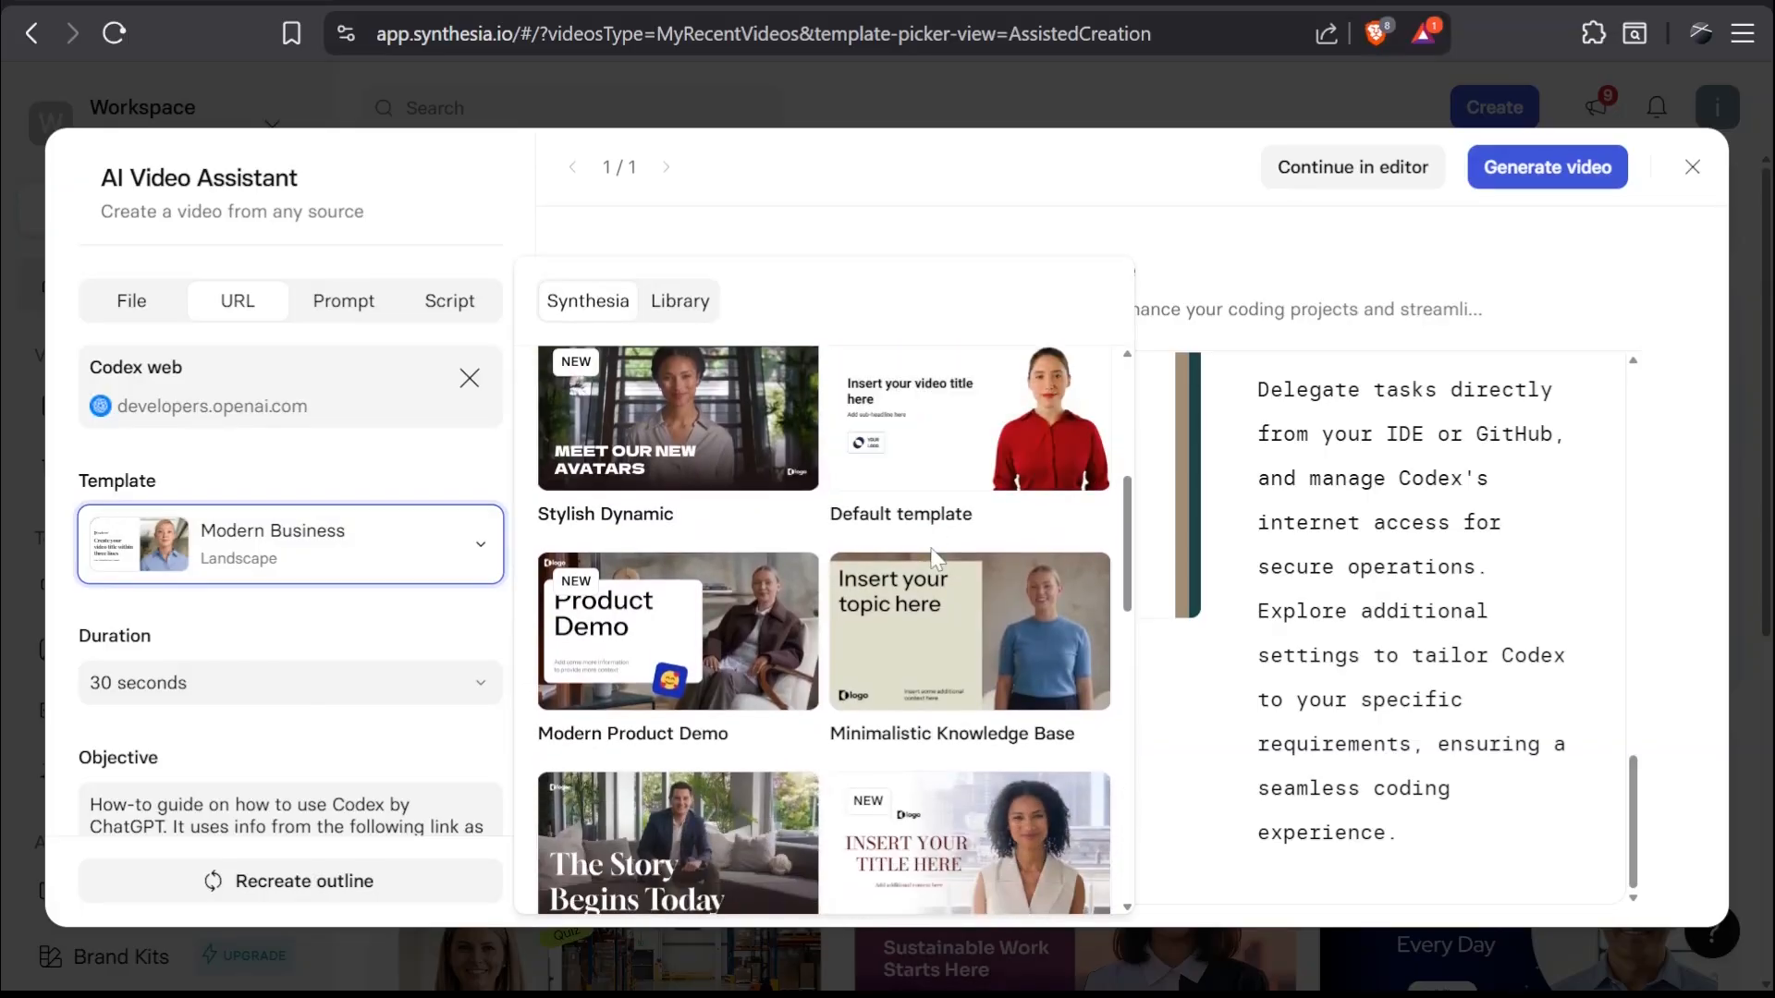
scroll(936, 559, down, 3)
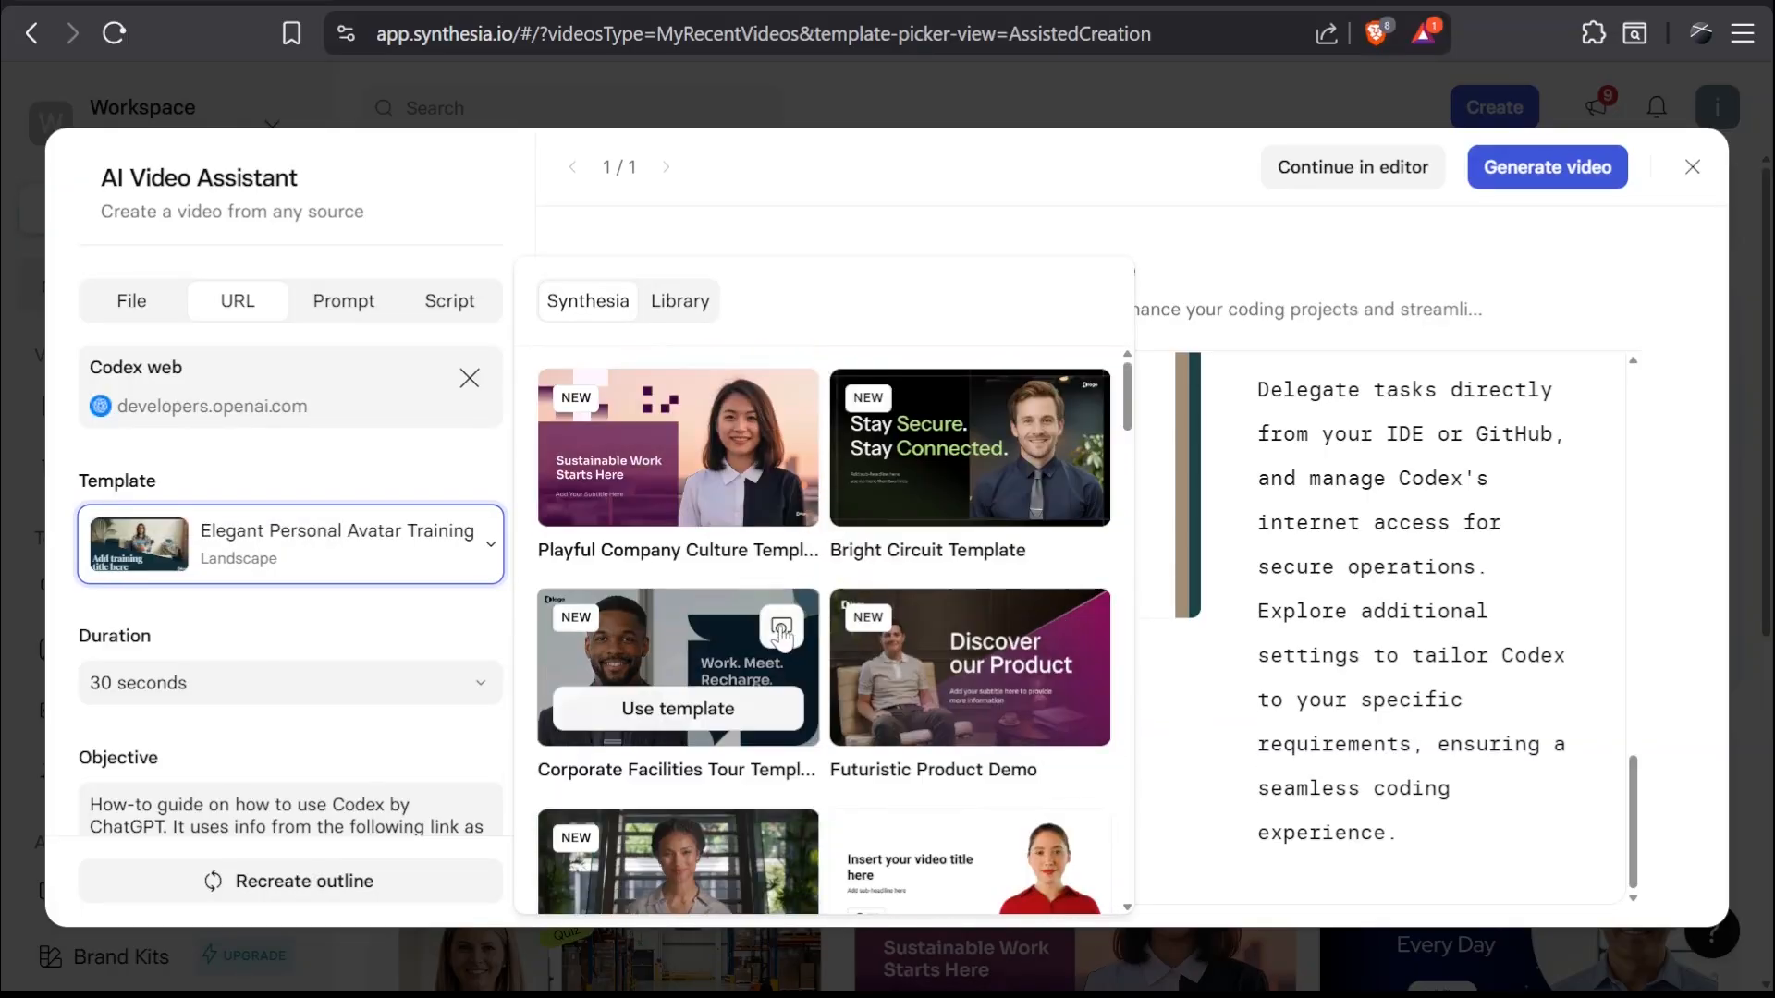
click(782, 632)
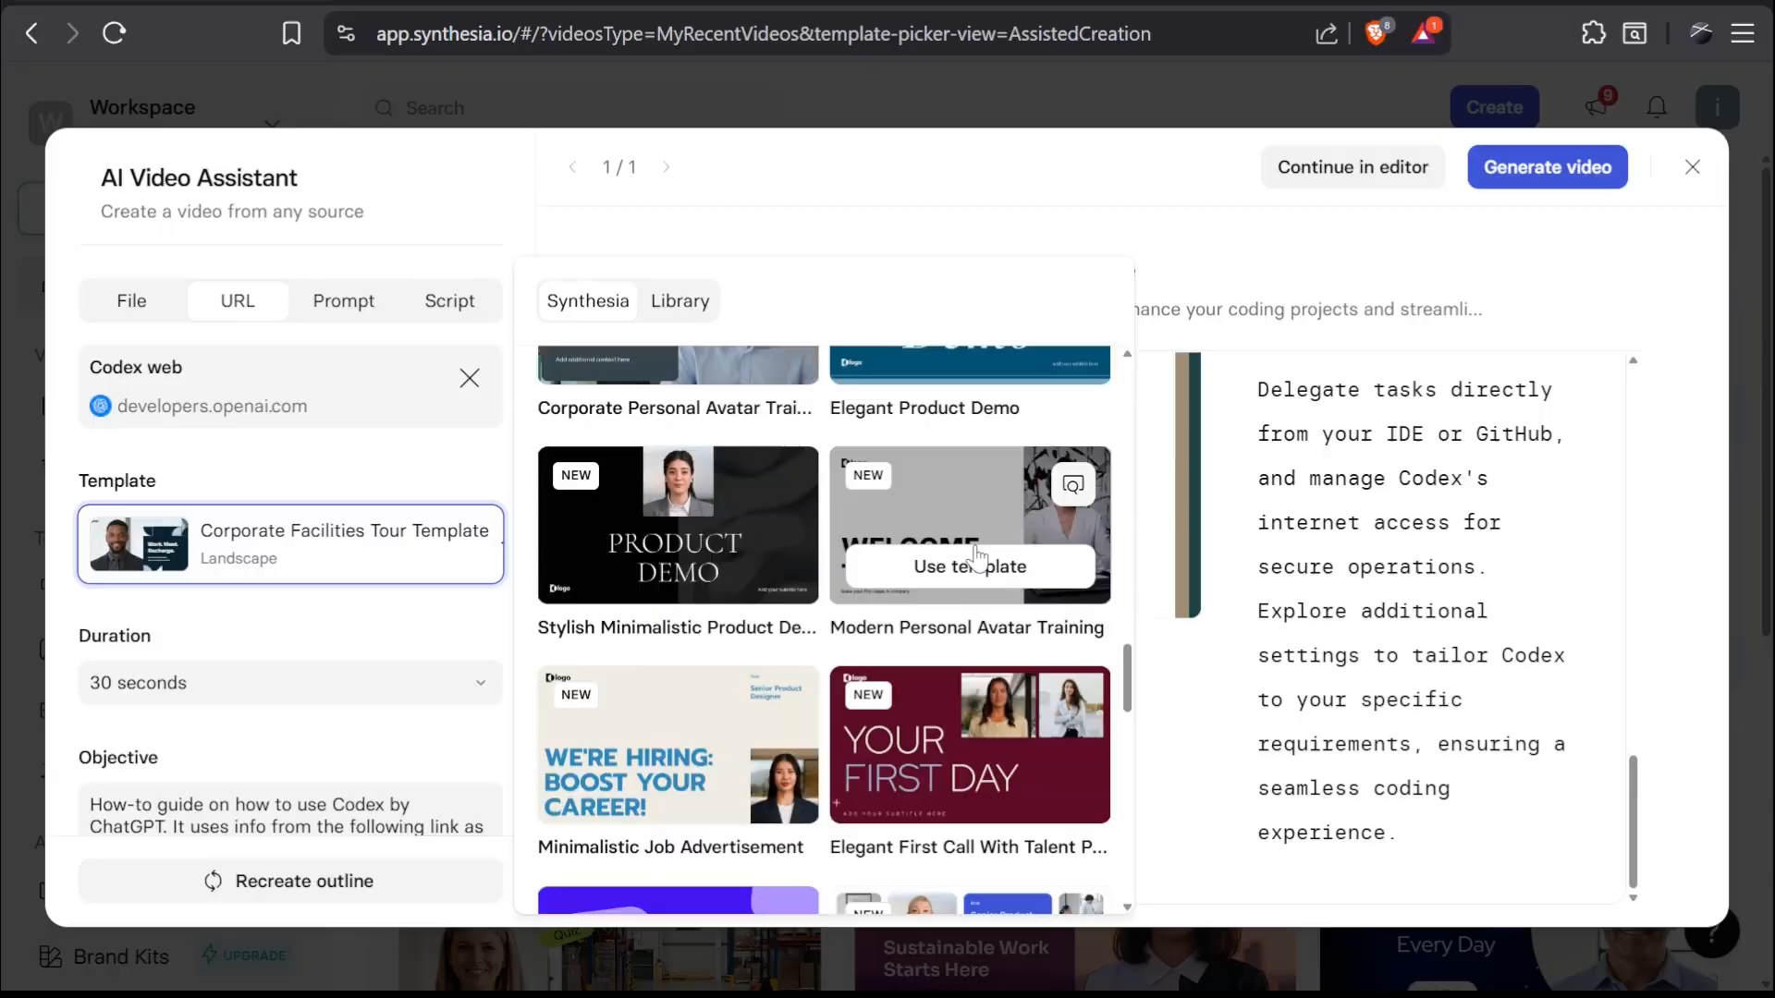
scroll(885, 482, up, 3)
scroll(885, 483, up, 6)
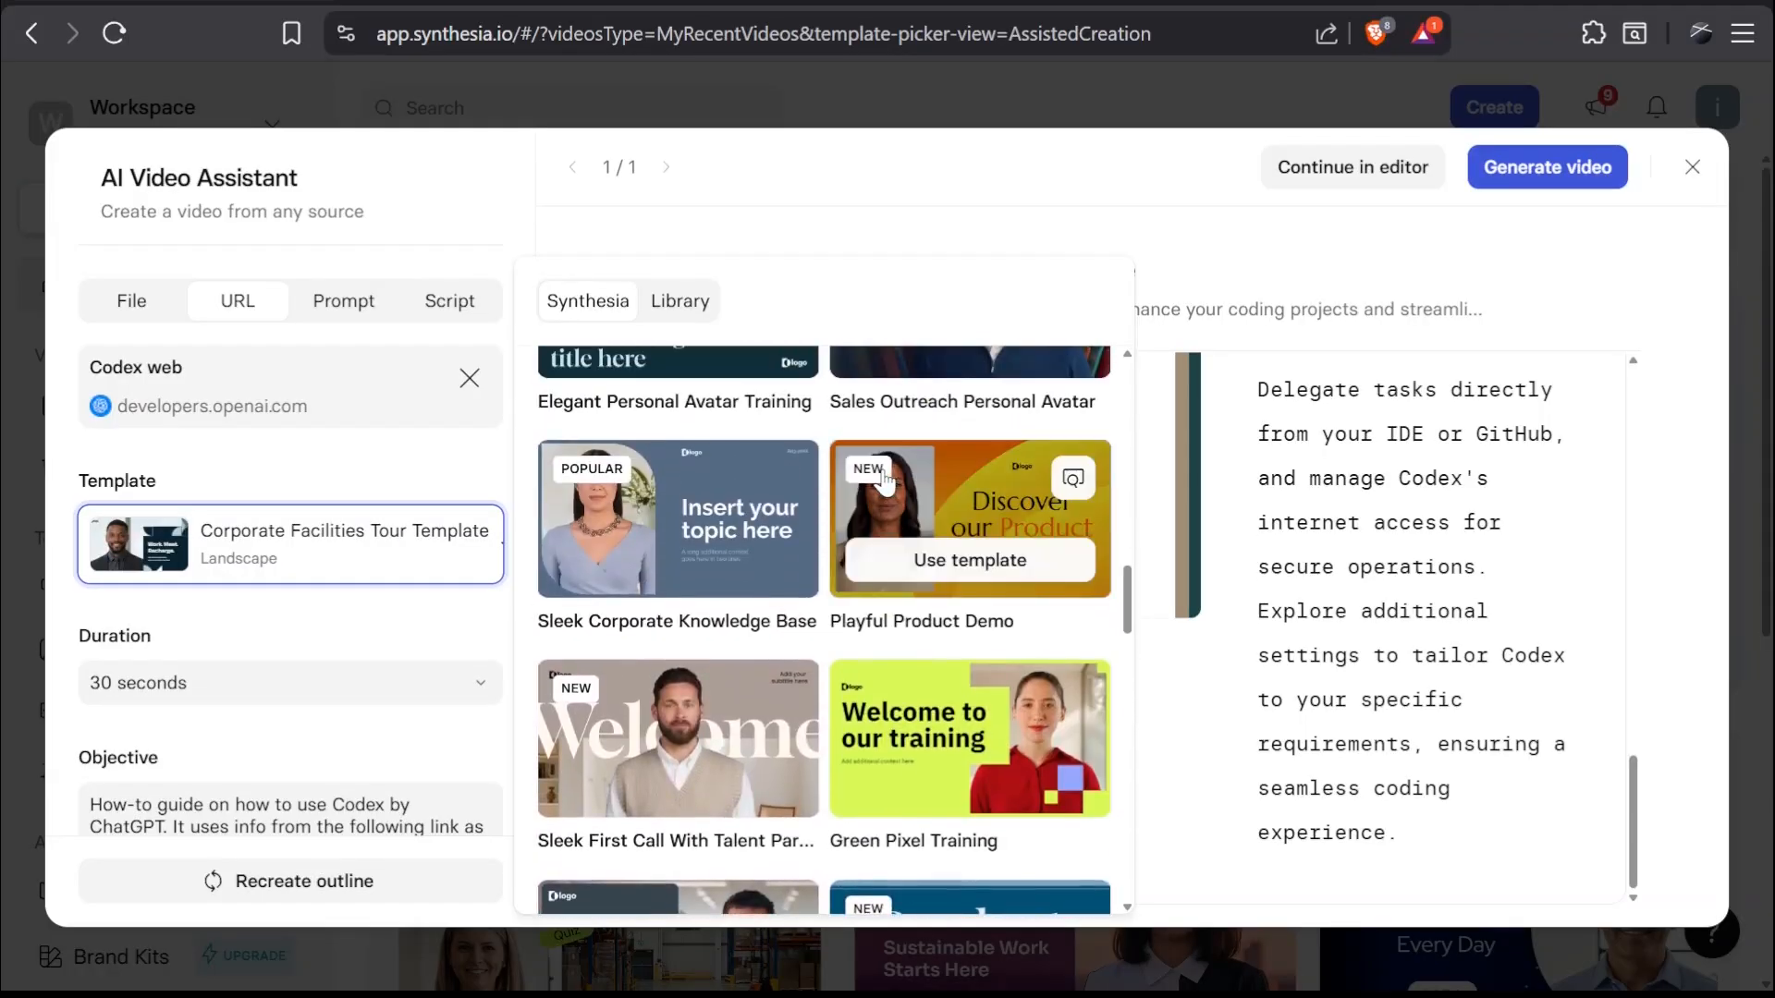
scroll(884, 483, up, 3)
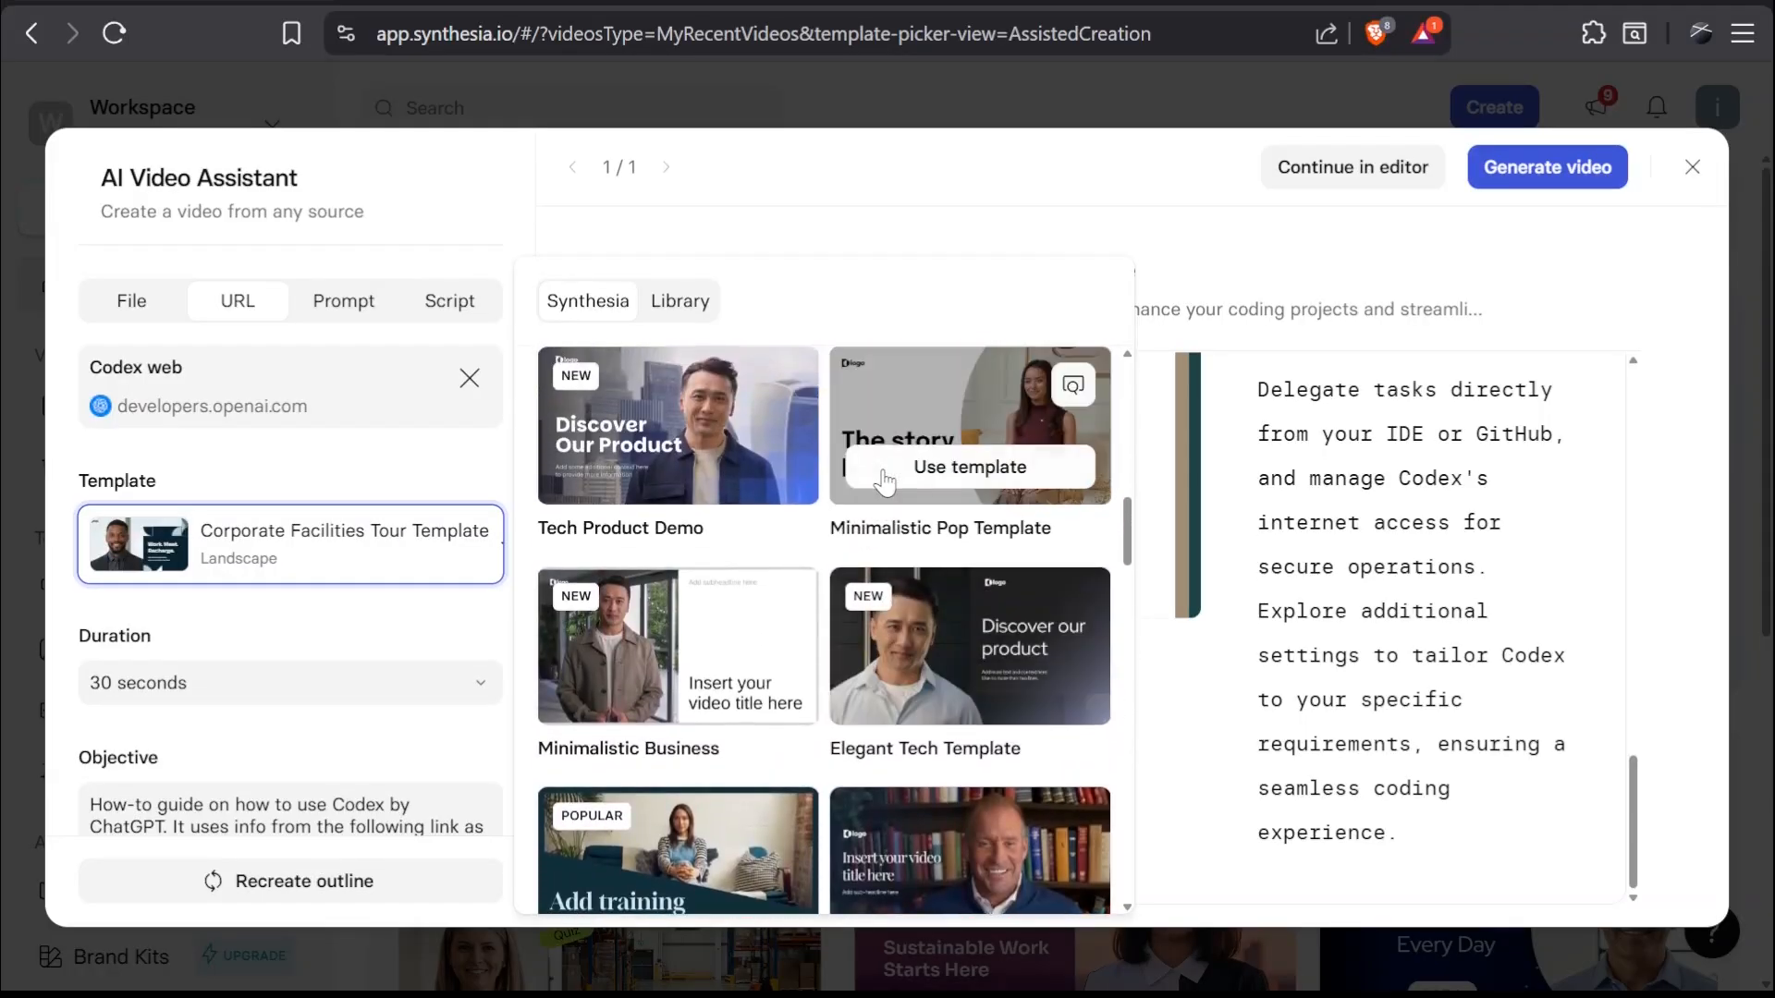
scroll(885, 483, up, 3)
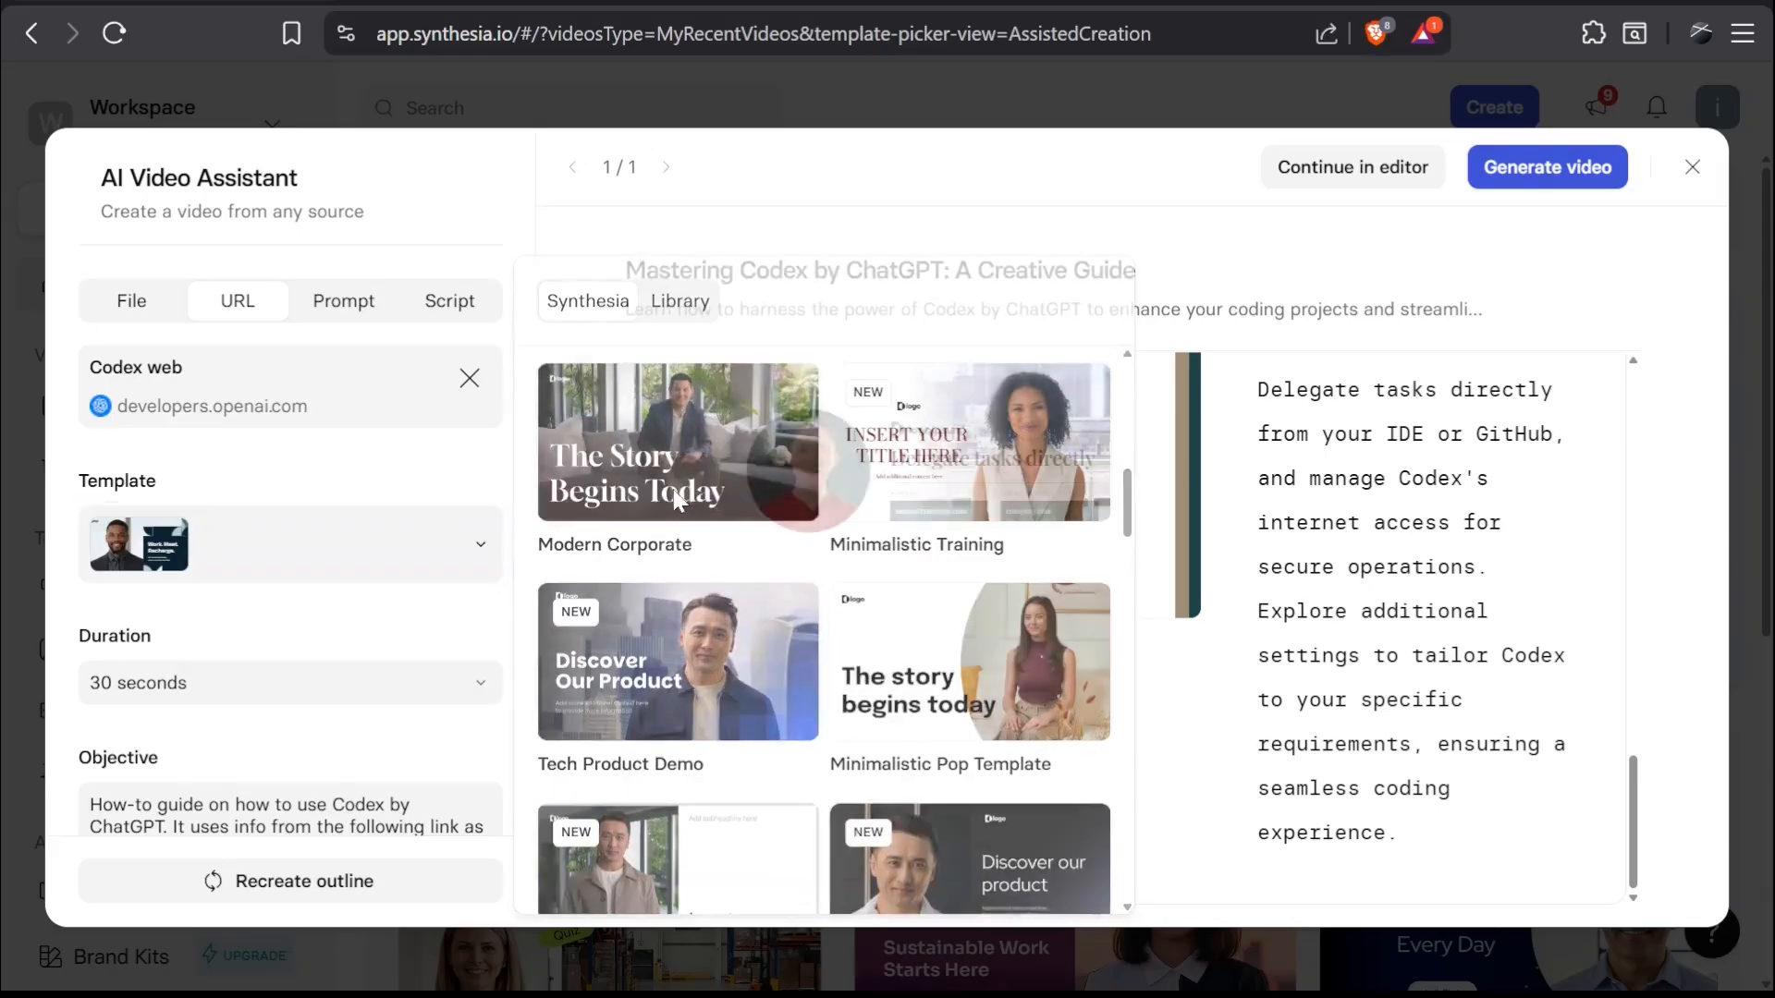
click(678, 477)
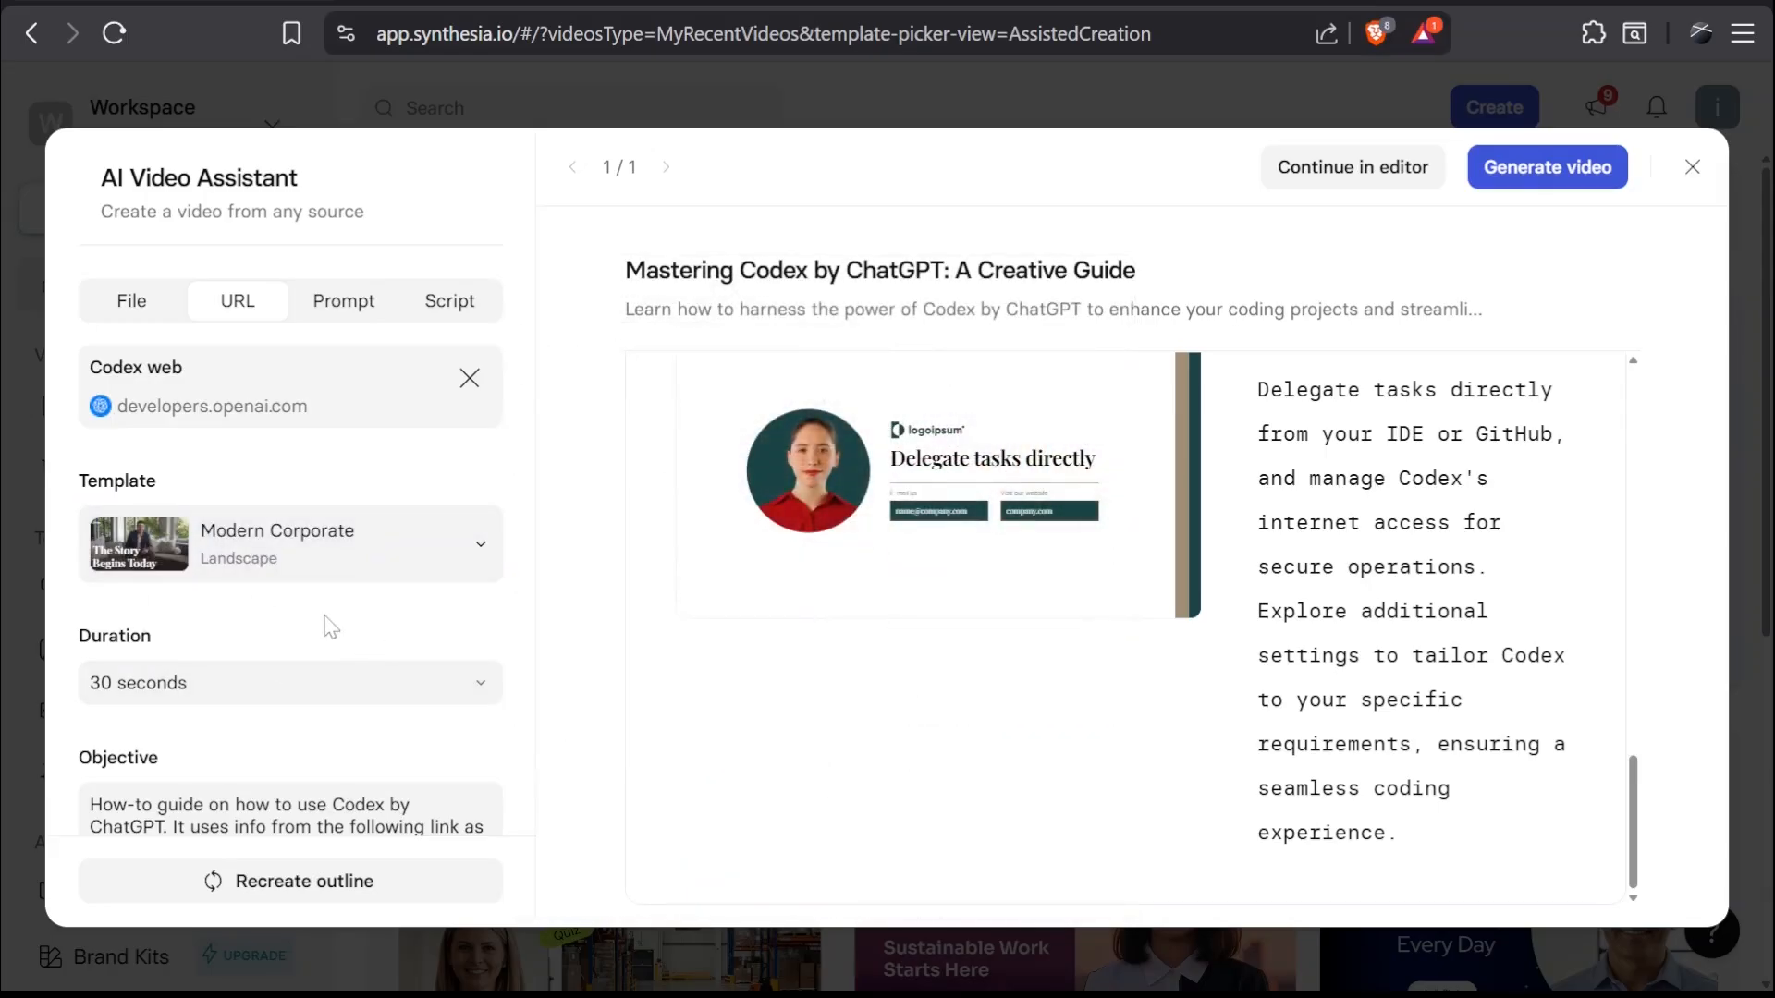
Step: Set the video duration to 2 minutes and check the objective and audience
click(371, 706)
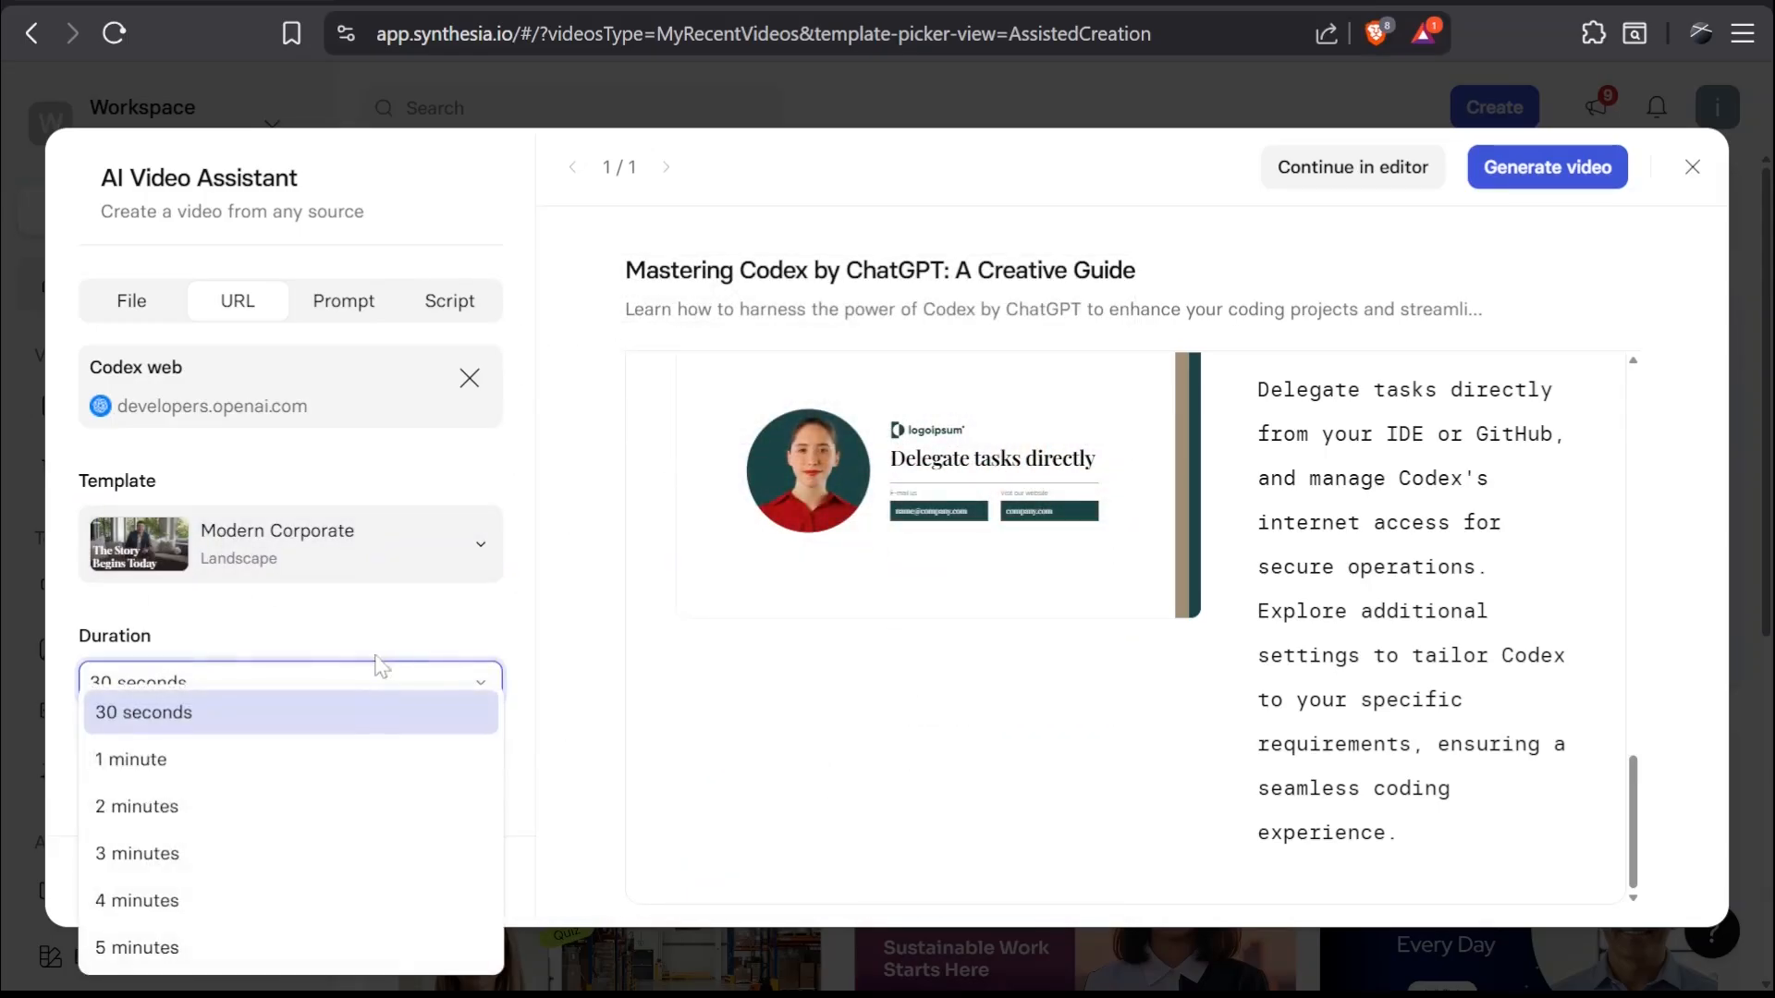
click(192, 804)
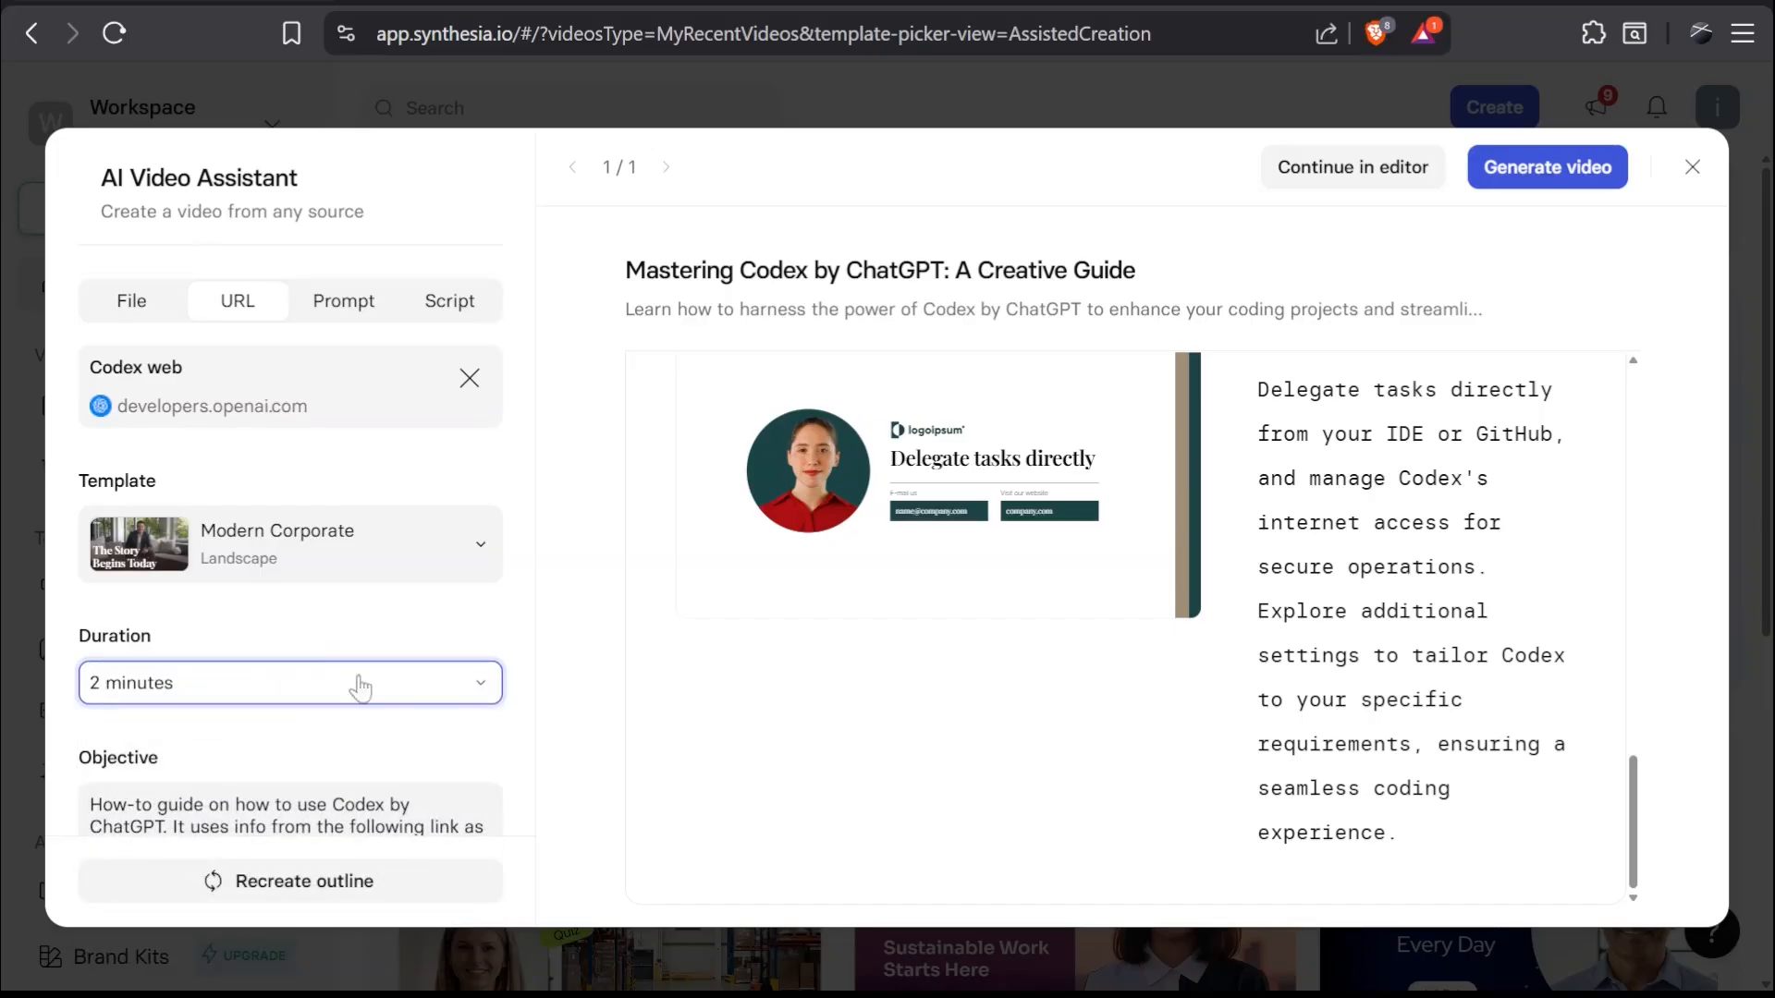
scroll(364, 693, down, 3)
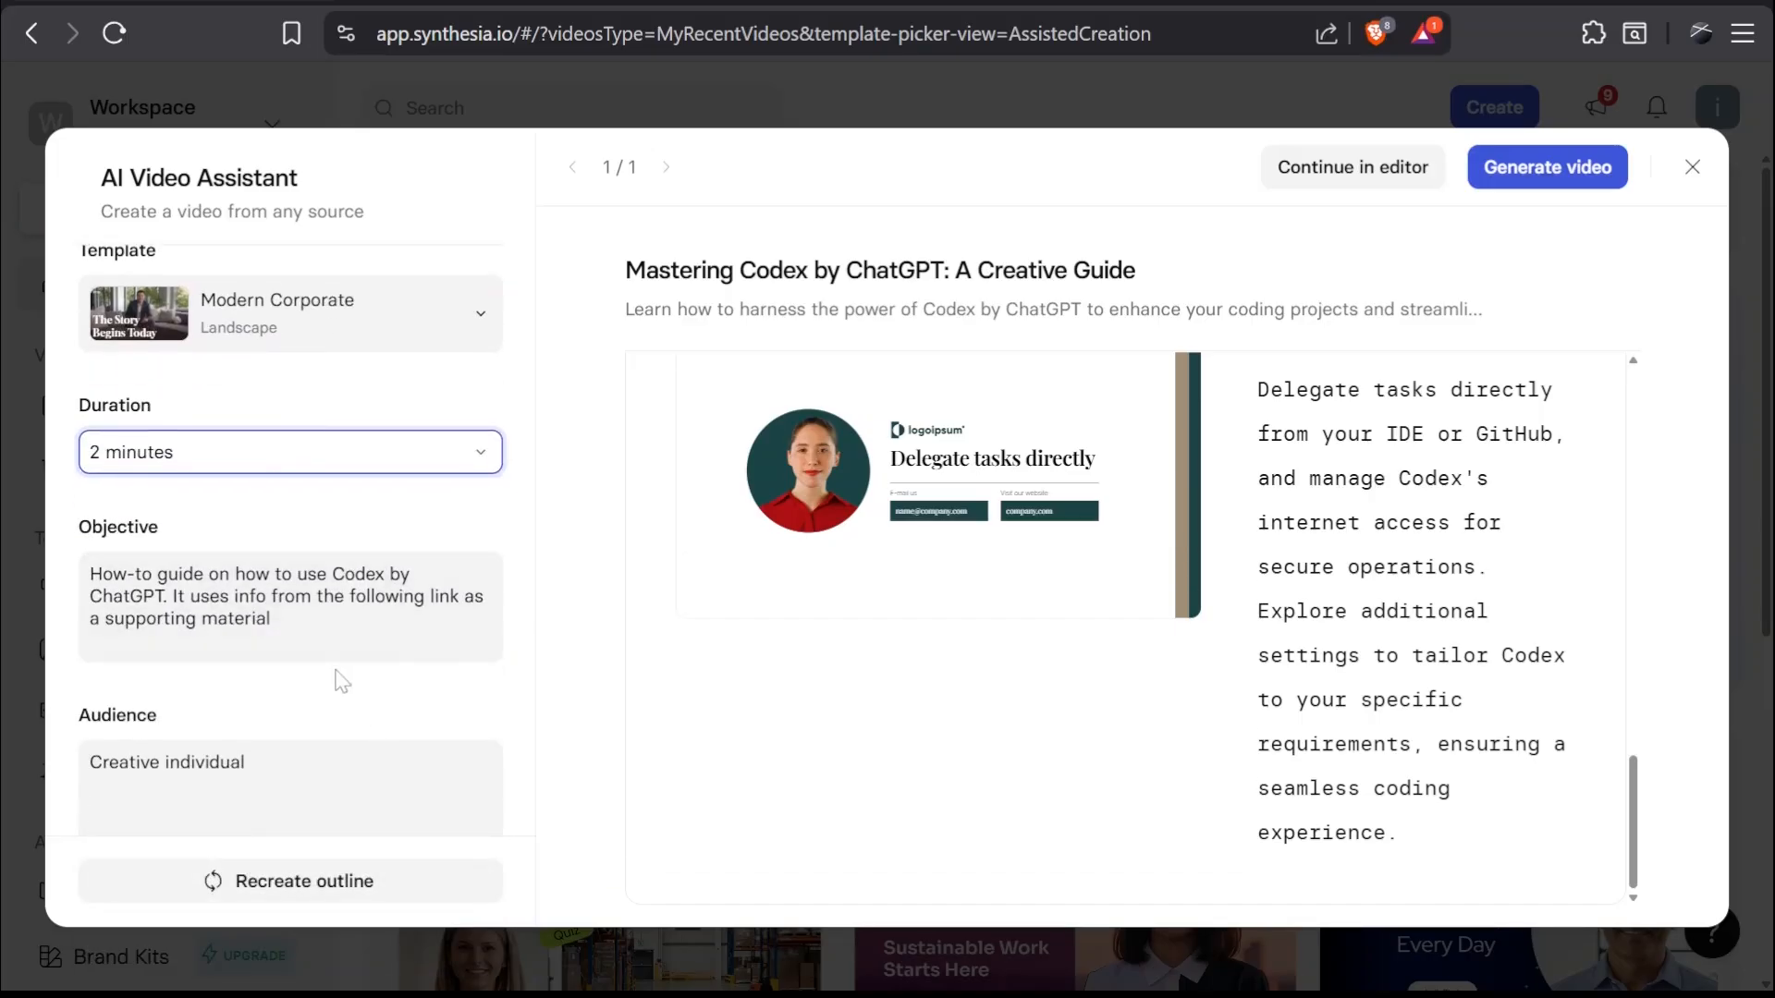
scroll(342, 682, up, 3)
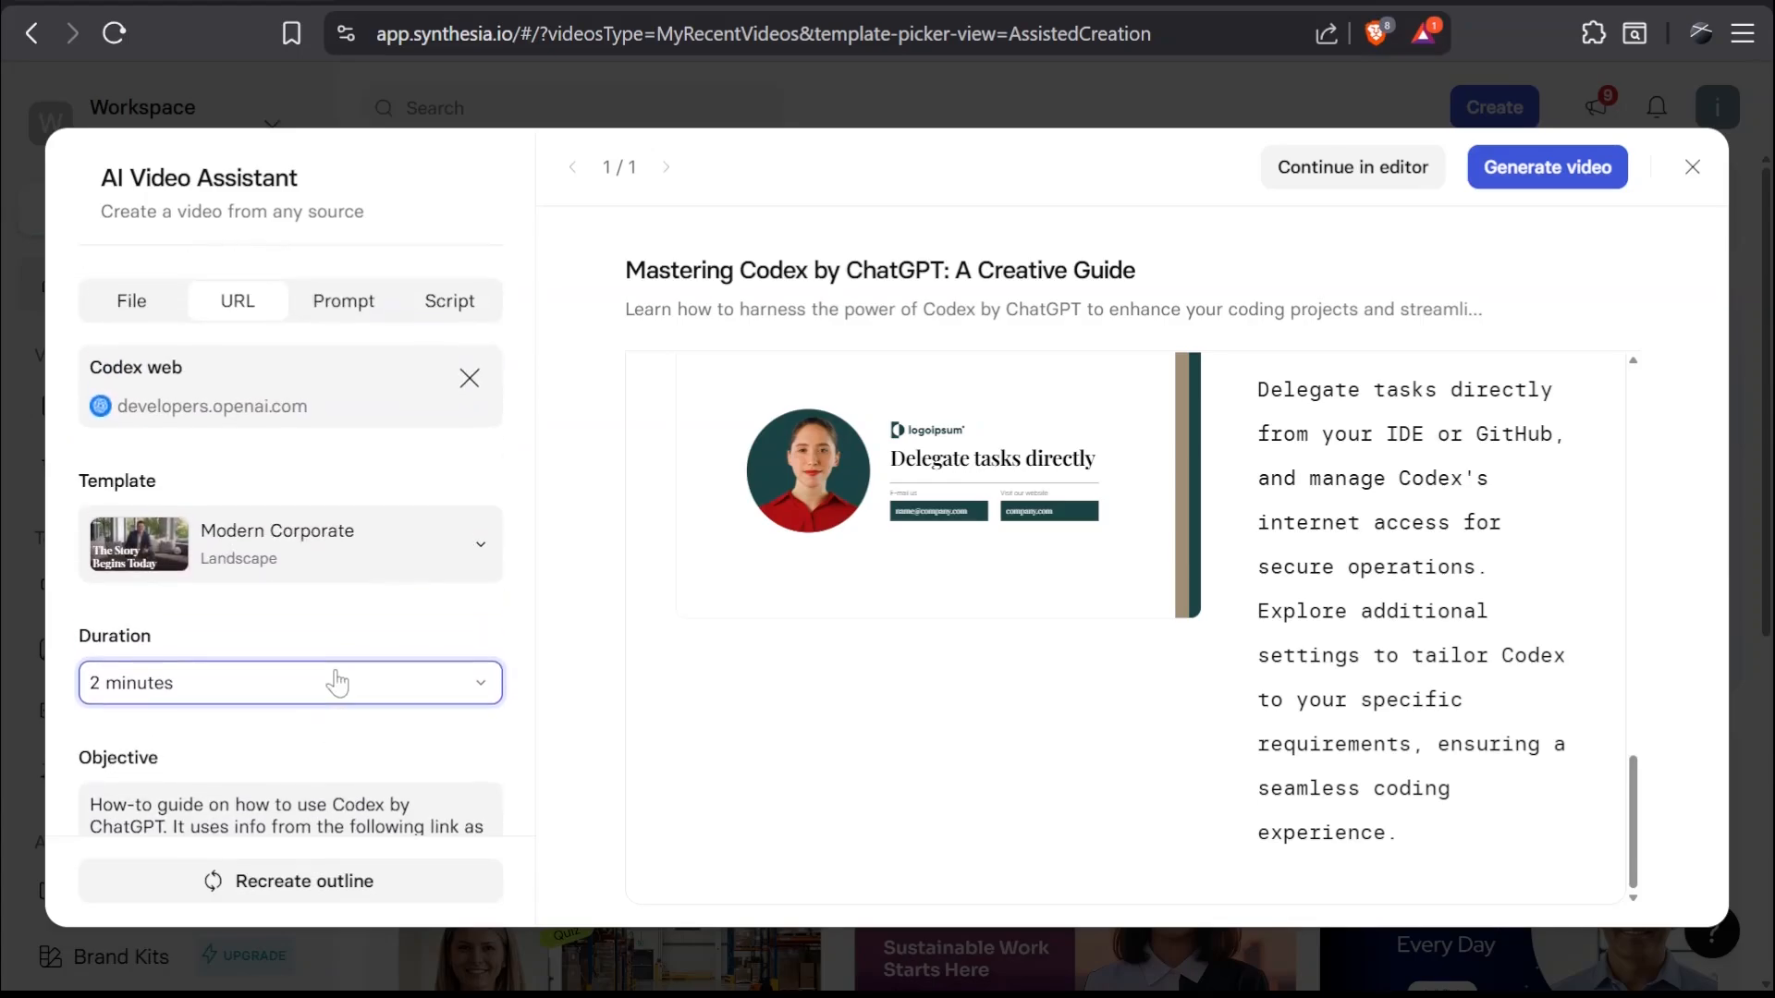
Step: Add the optional Language, Speaker and Tone settings to the video outline
scroll(337, 683, down, 4)
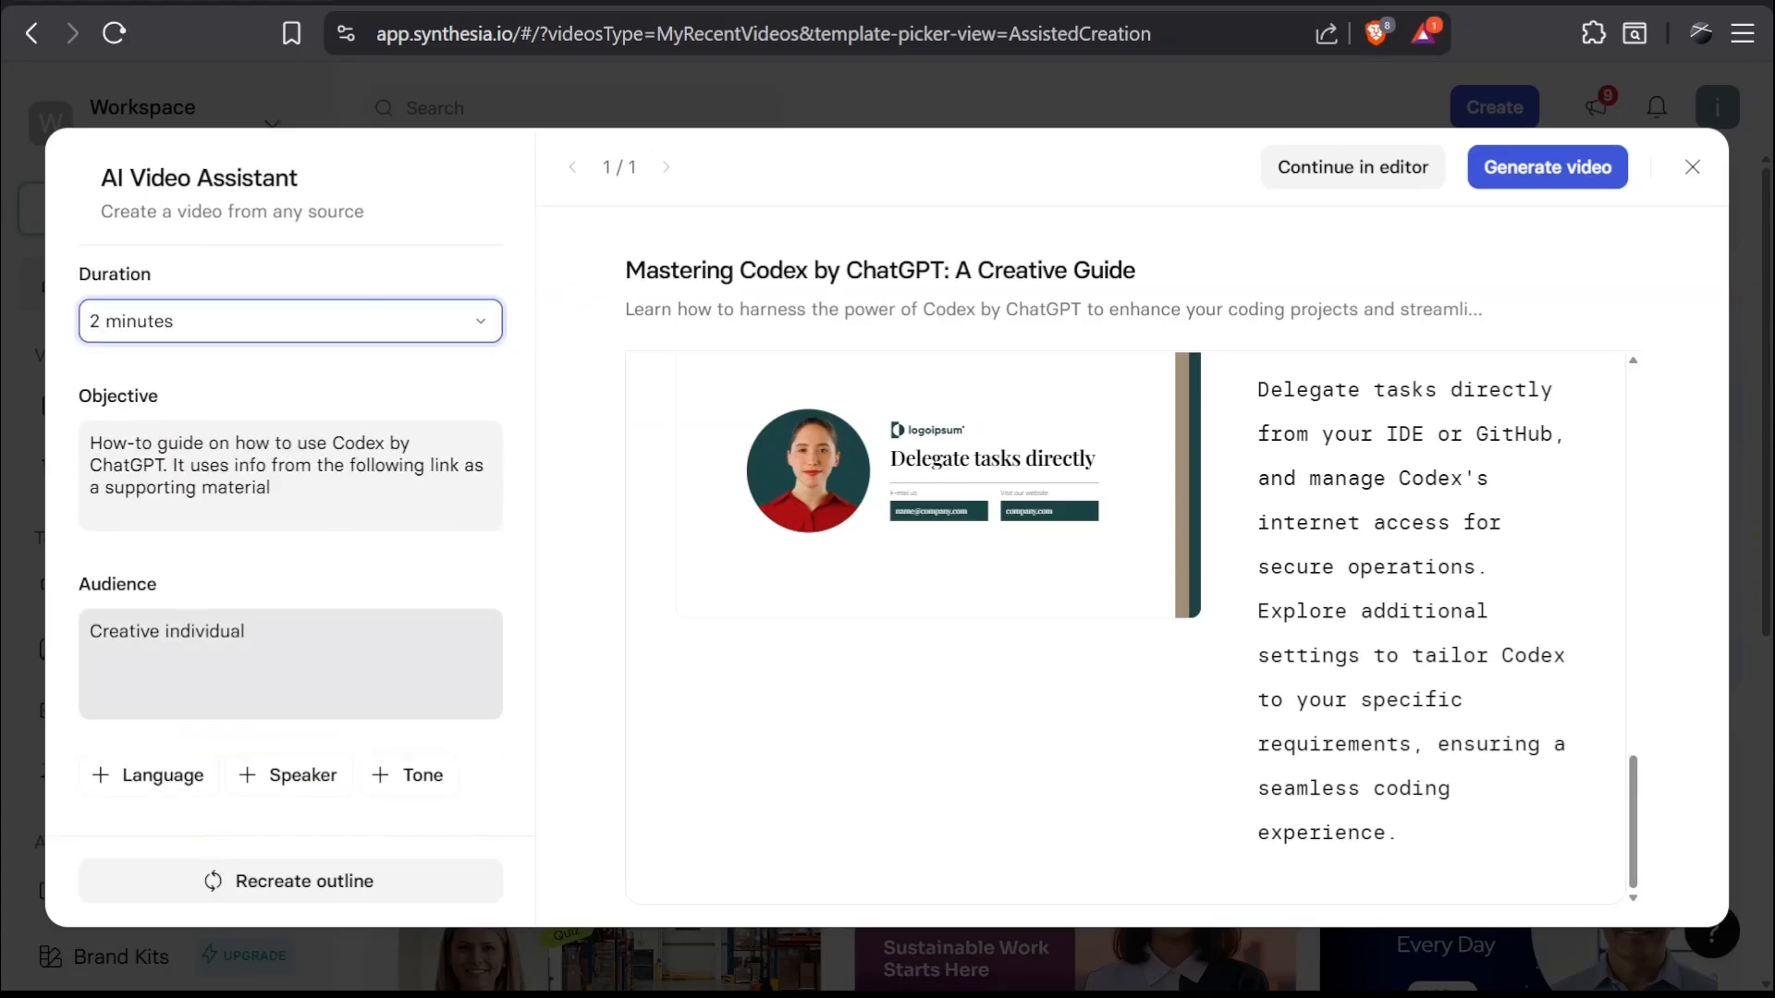
click(166, 784)
scroll(290, 592, down, 1)
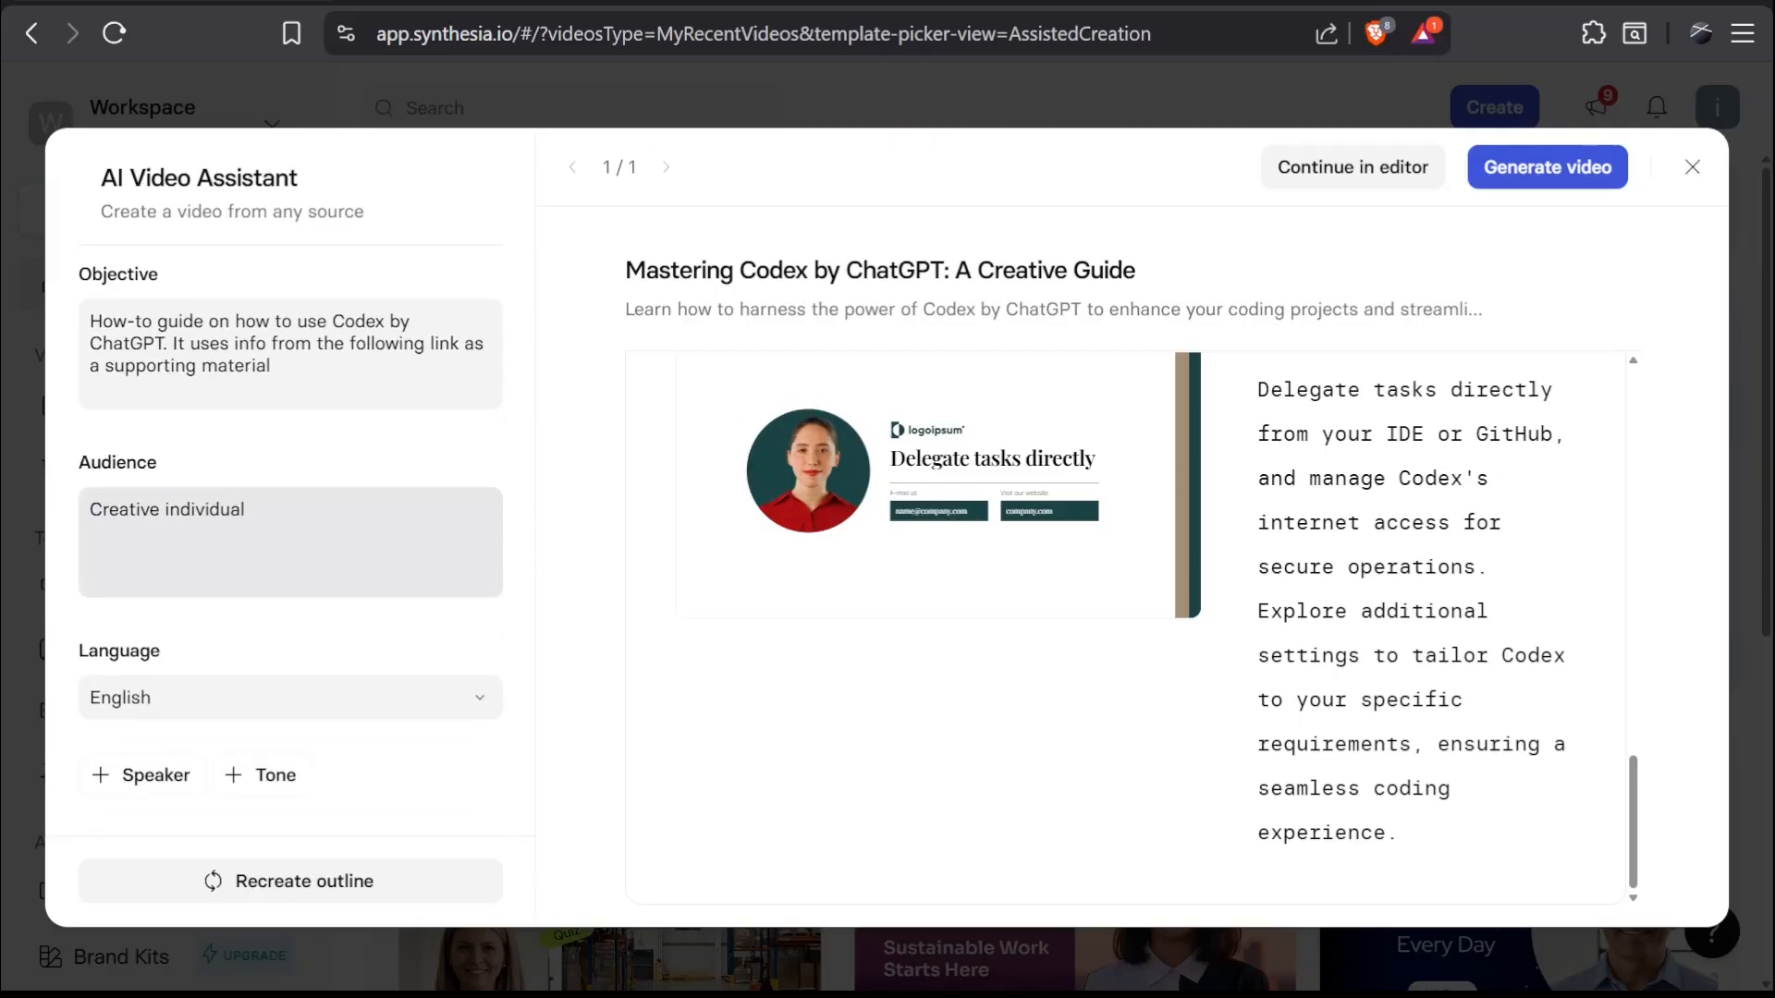
click(148, 775)
scroll(151, 776, down, 1)
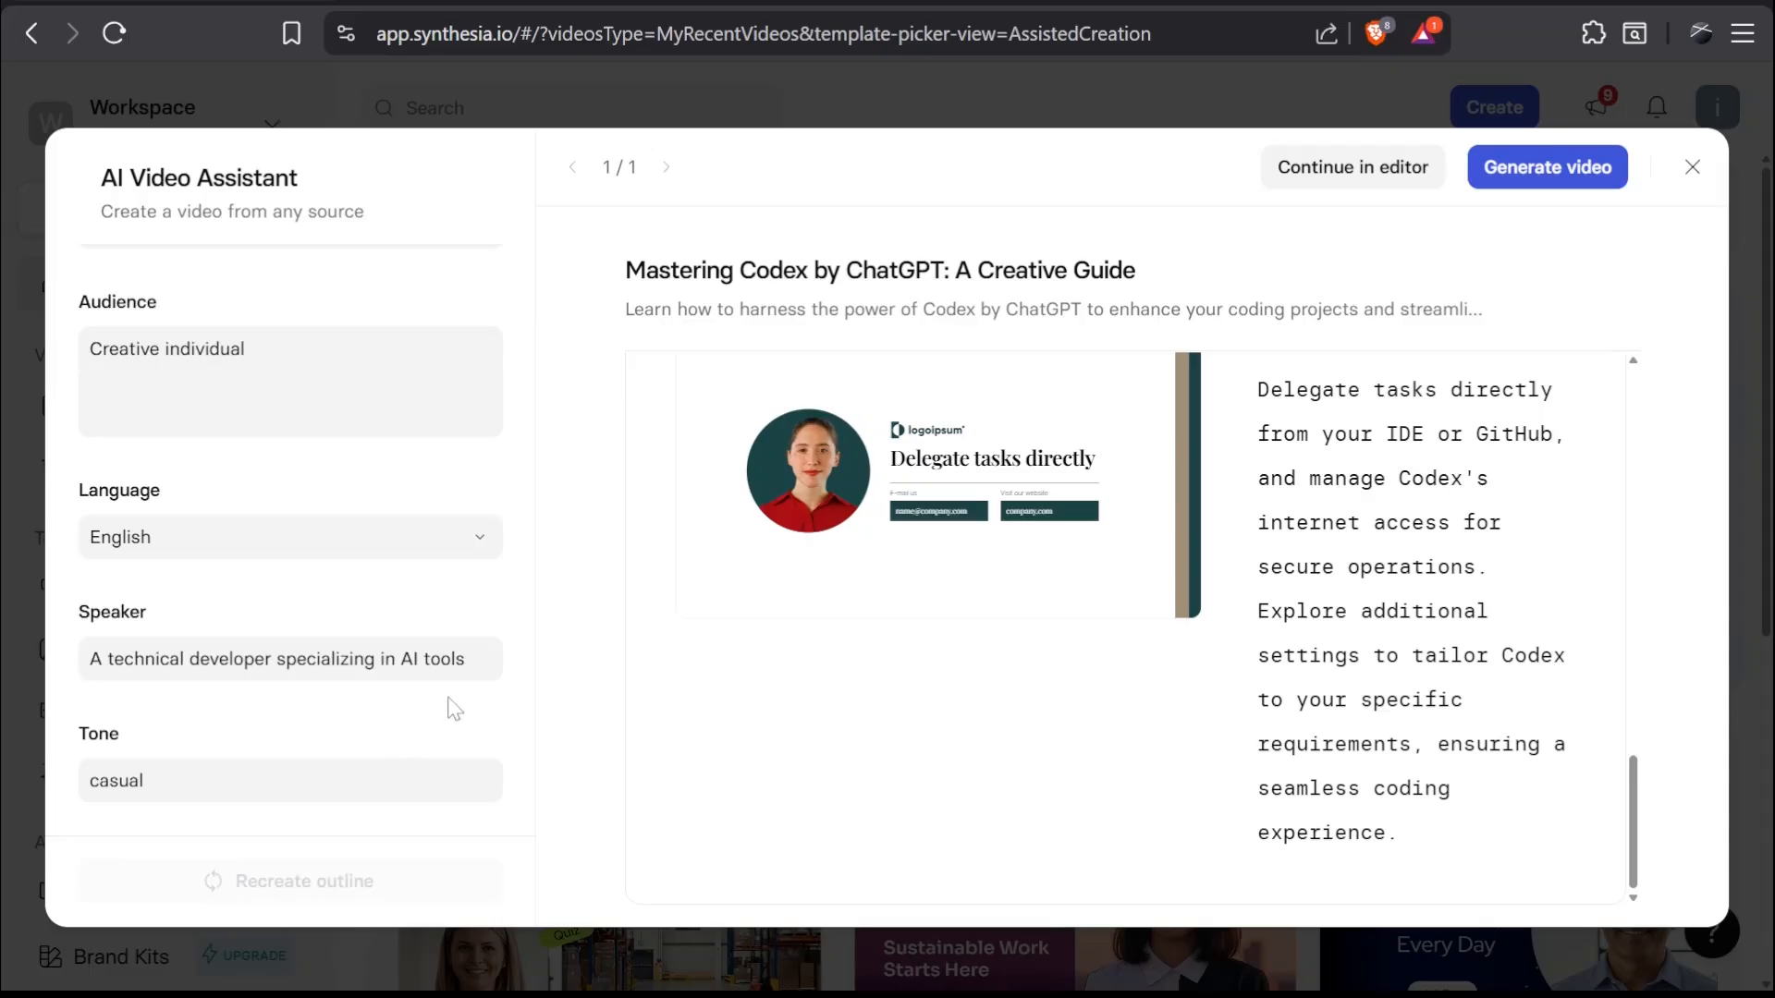
Step: Look through the assistant's URL, Script and File source options and the settings each one offers
scroll(453, 709, up, 5)
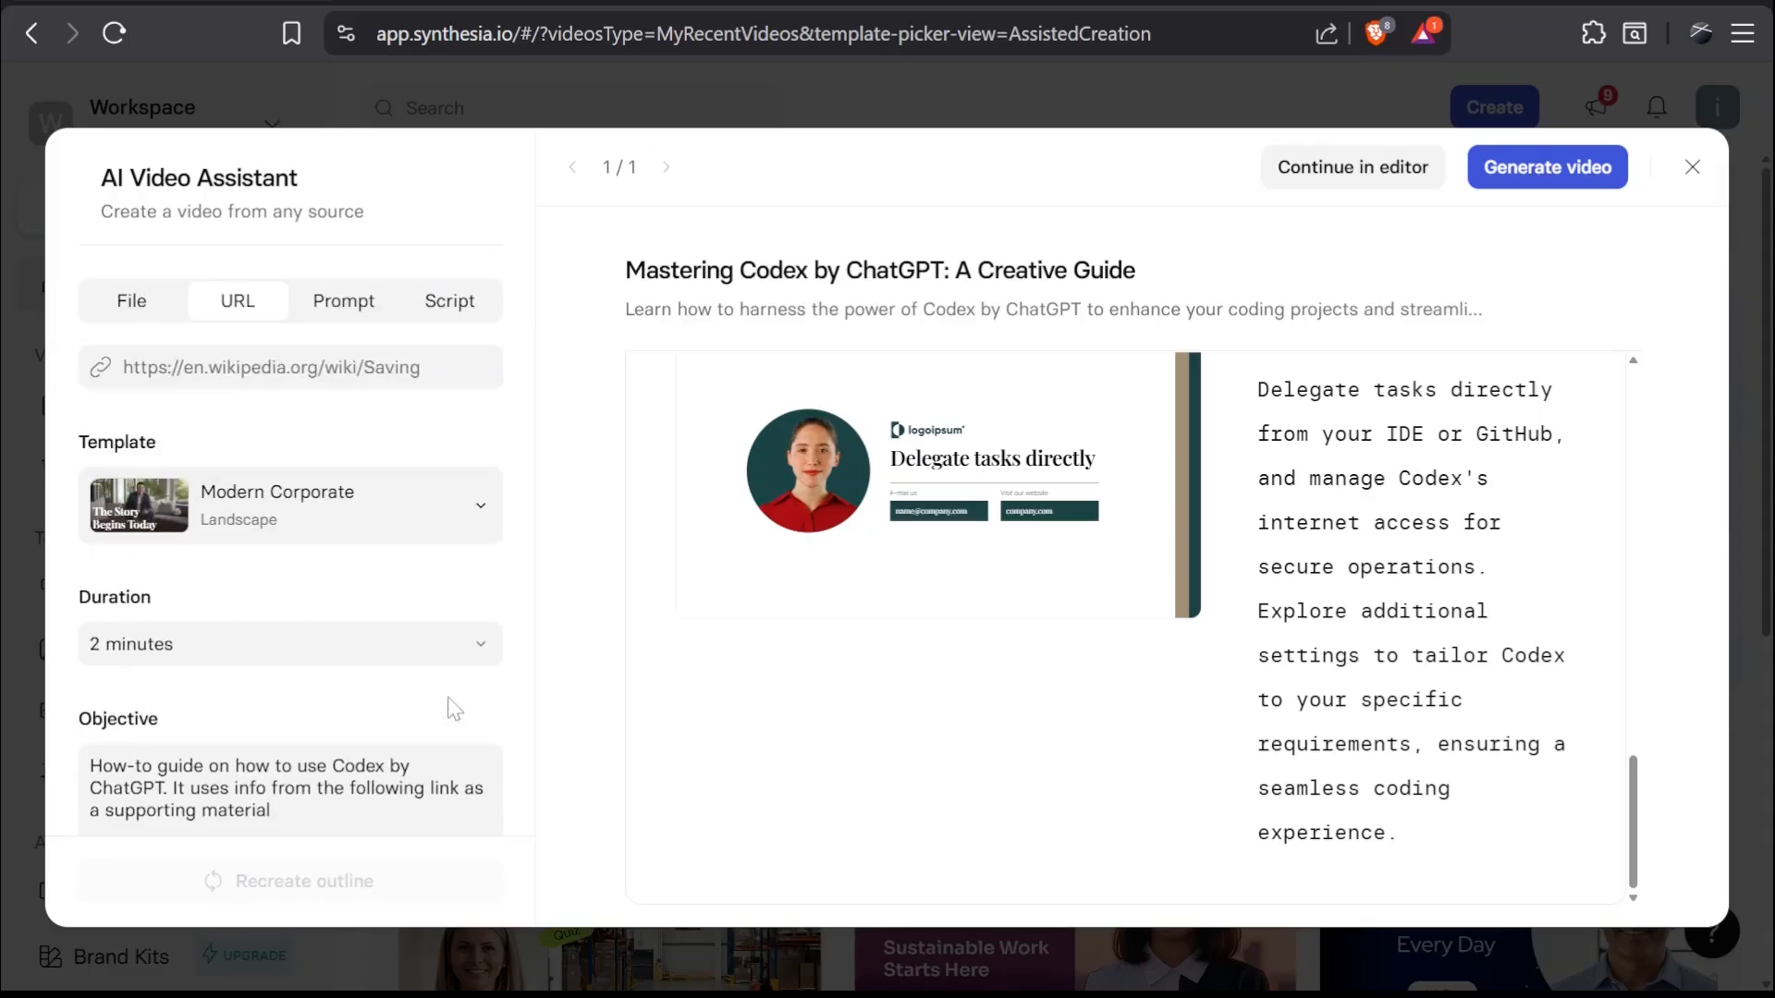
click(418, 307)
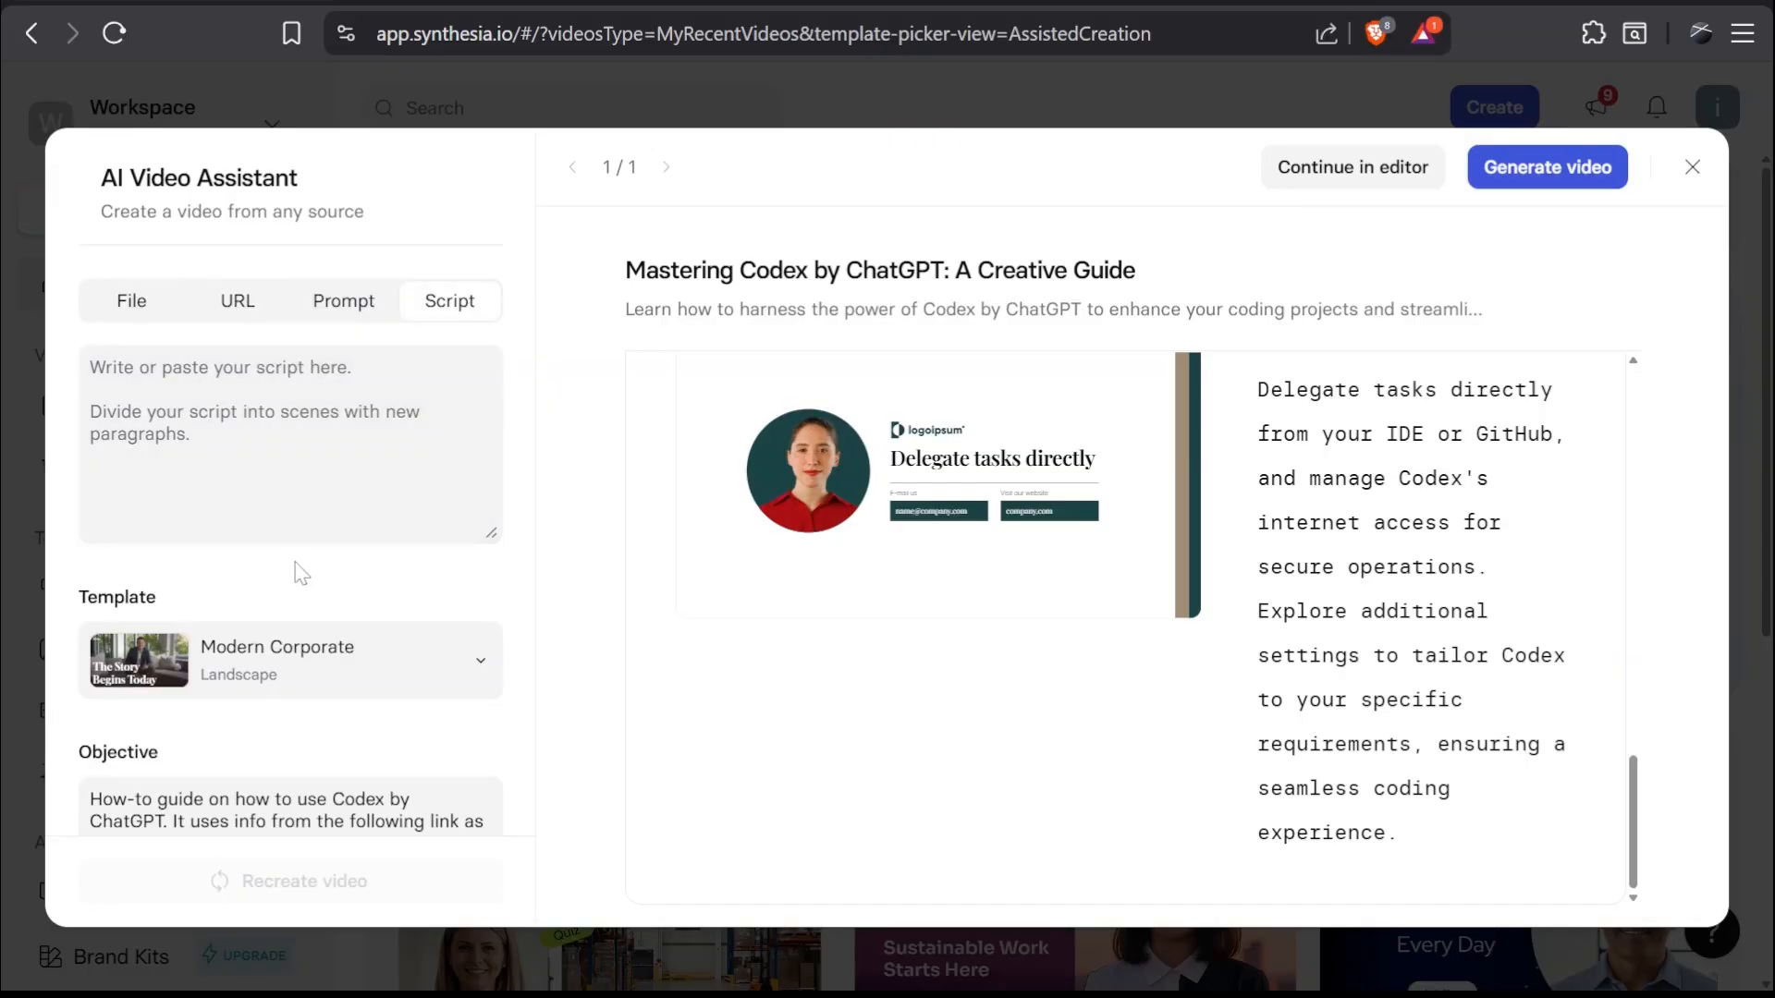
scroll(300, 574, down, 5)
scroll(301, 574, up, 5)
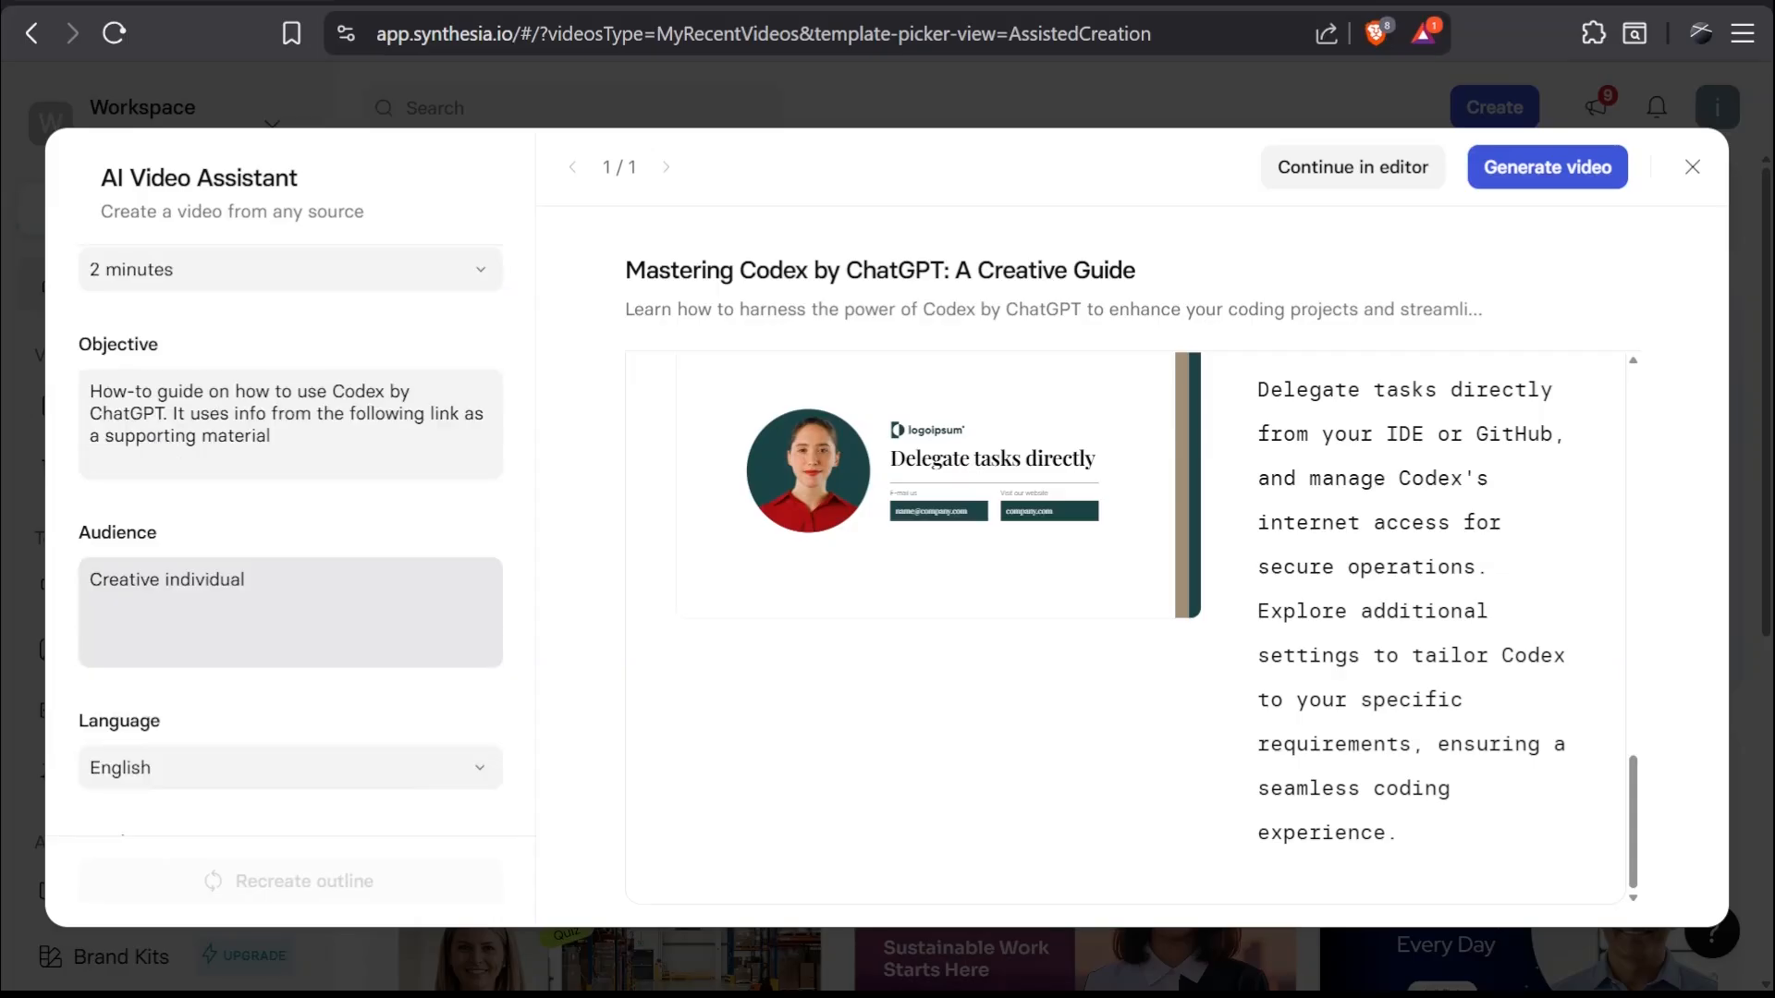
scroll(395, 572, up, 5)
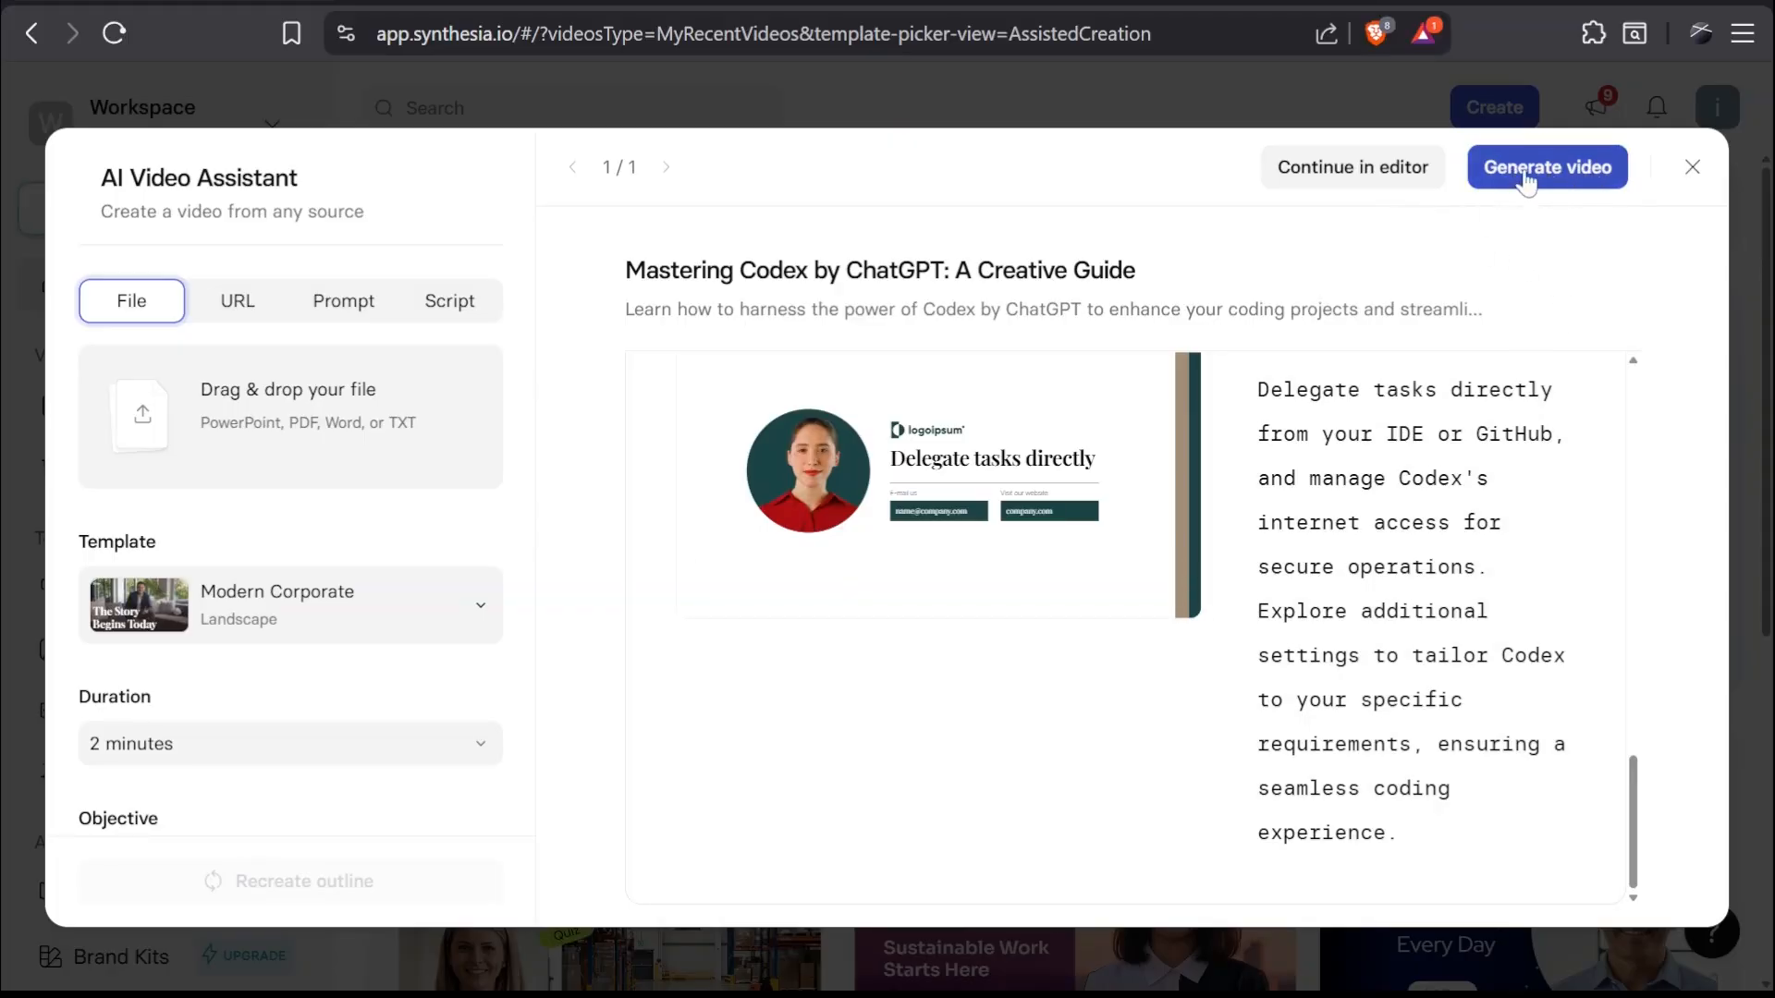
Step: Continue with the generated outline in the video editor and preview the first scene
click(1368, 180)
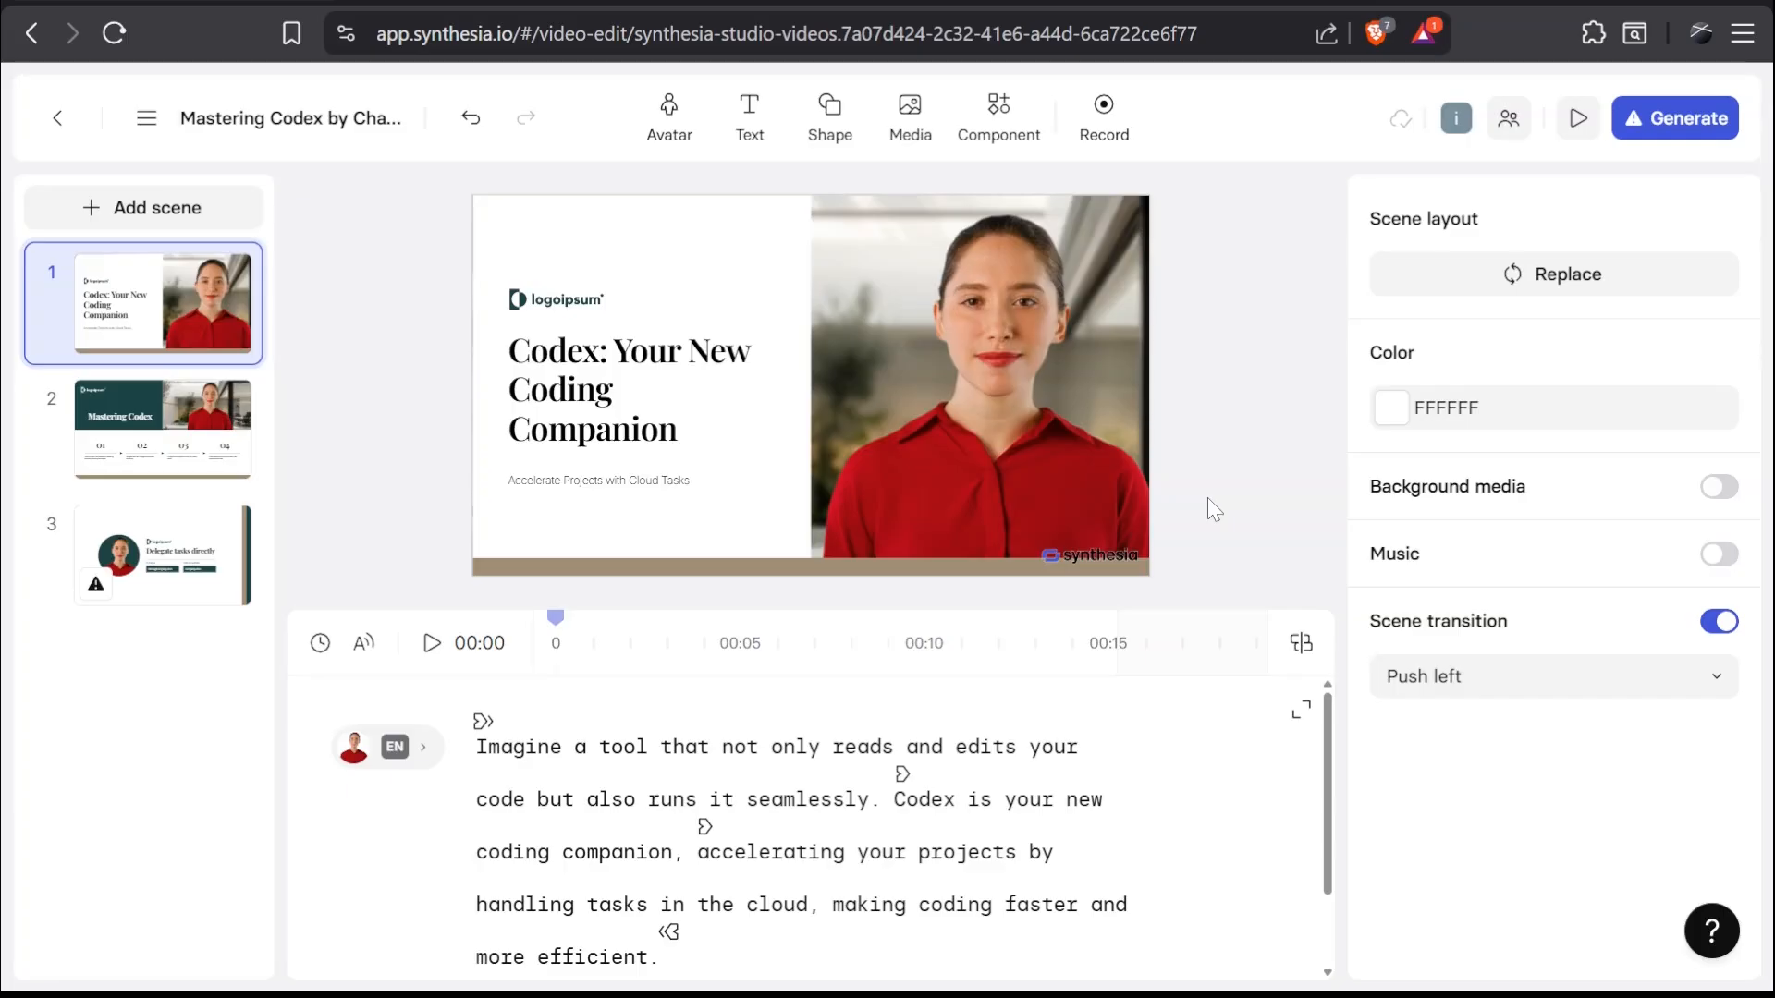
click(432, 642)
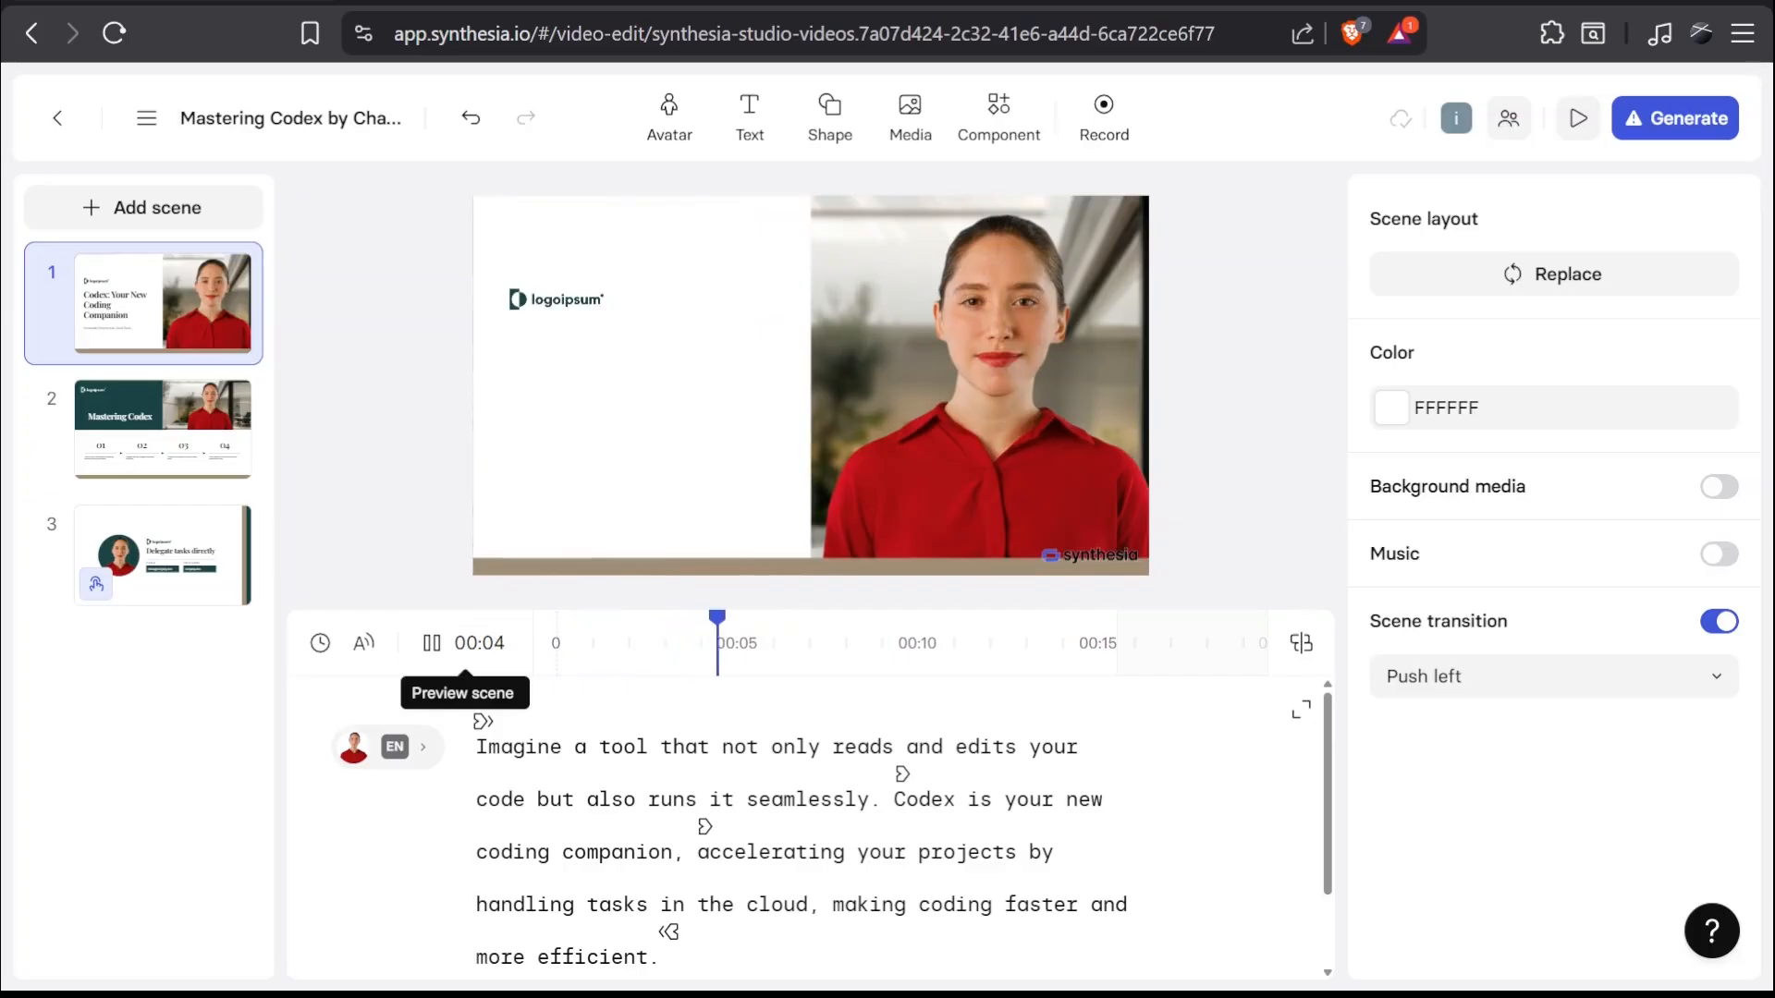
click(431, 647)
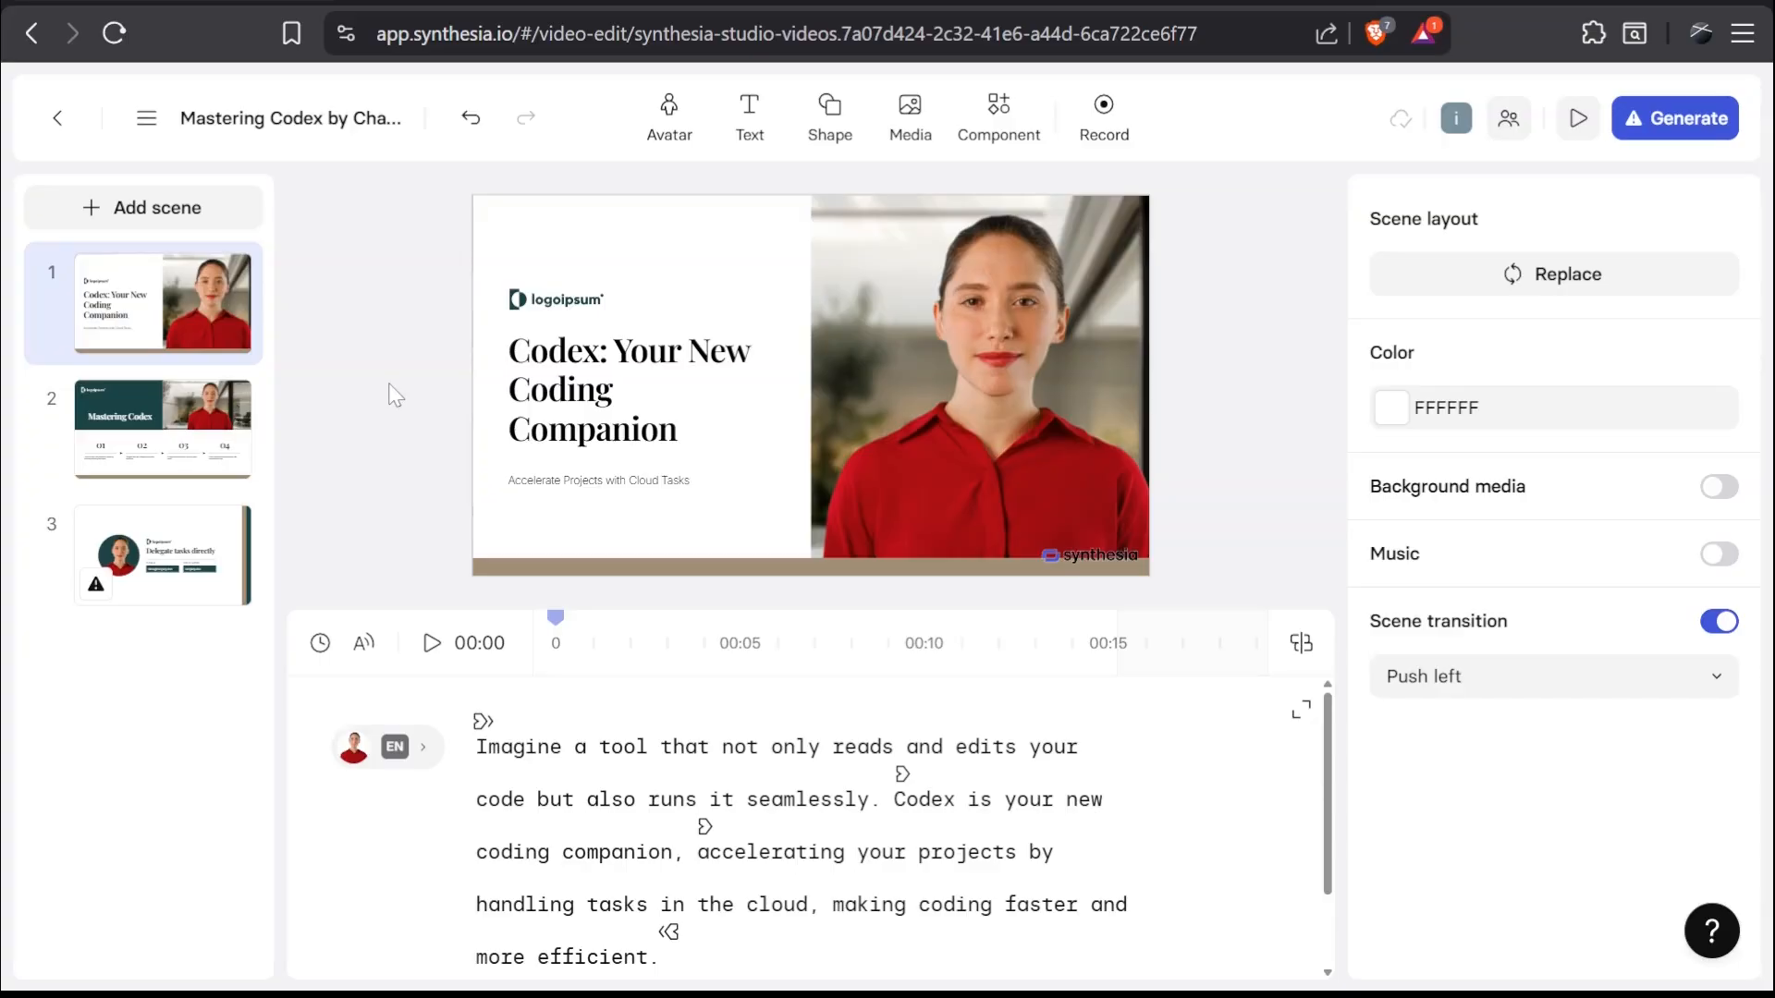
Step: Browse the avatar library to see which avatars and outfits are available for the video
click(662, 134)
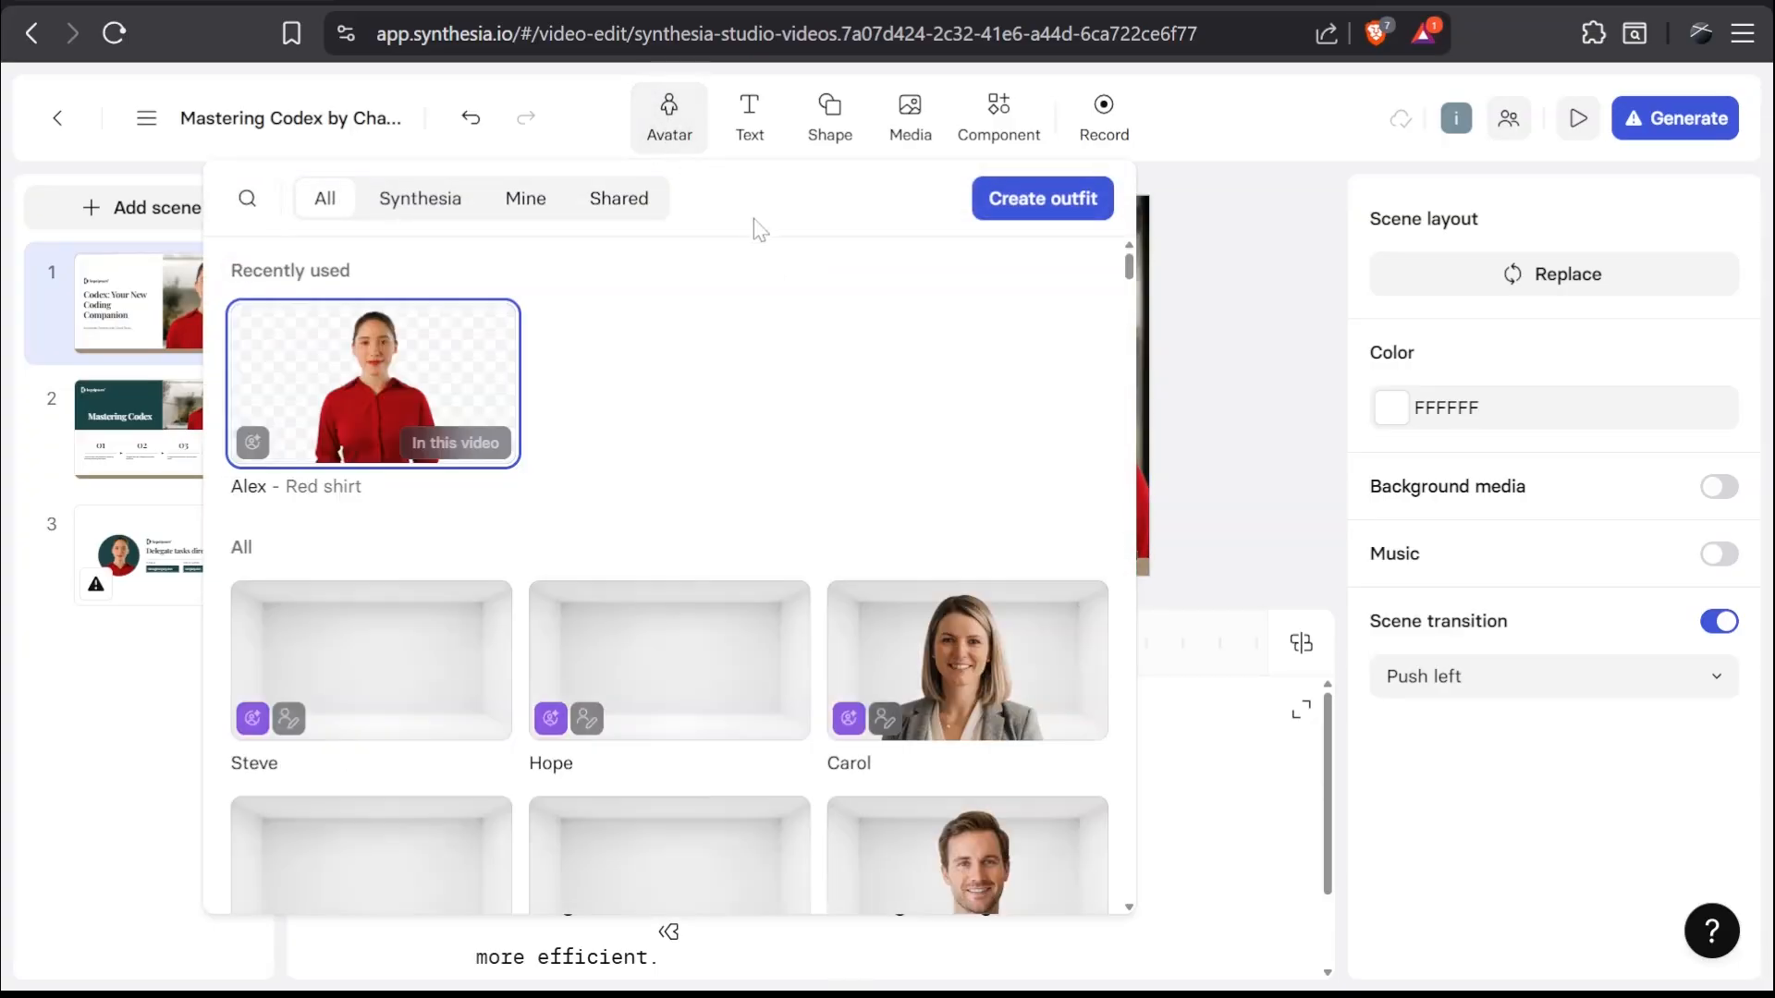
drag(1127, 277, 1129, 309)
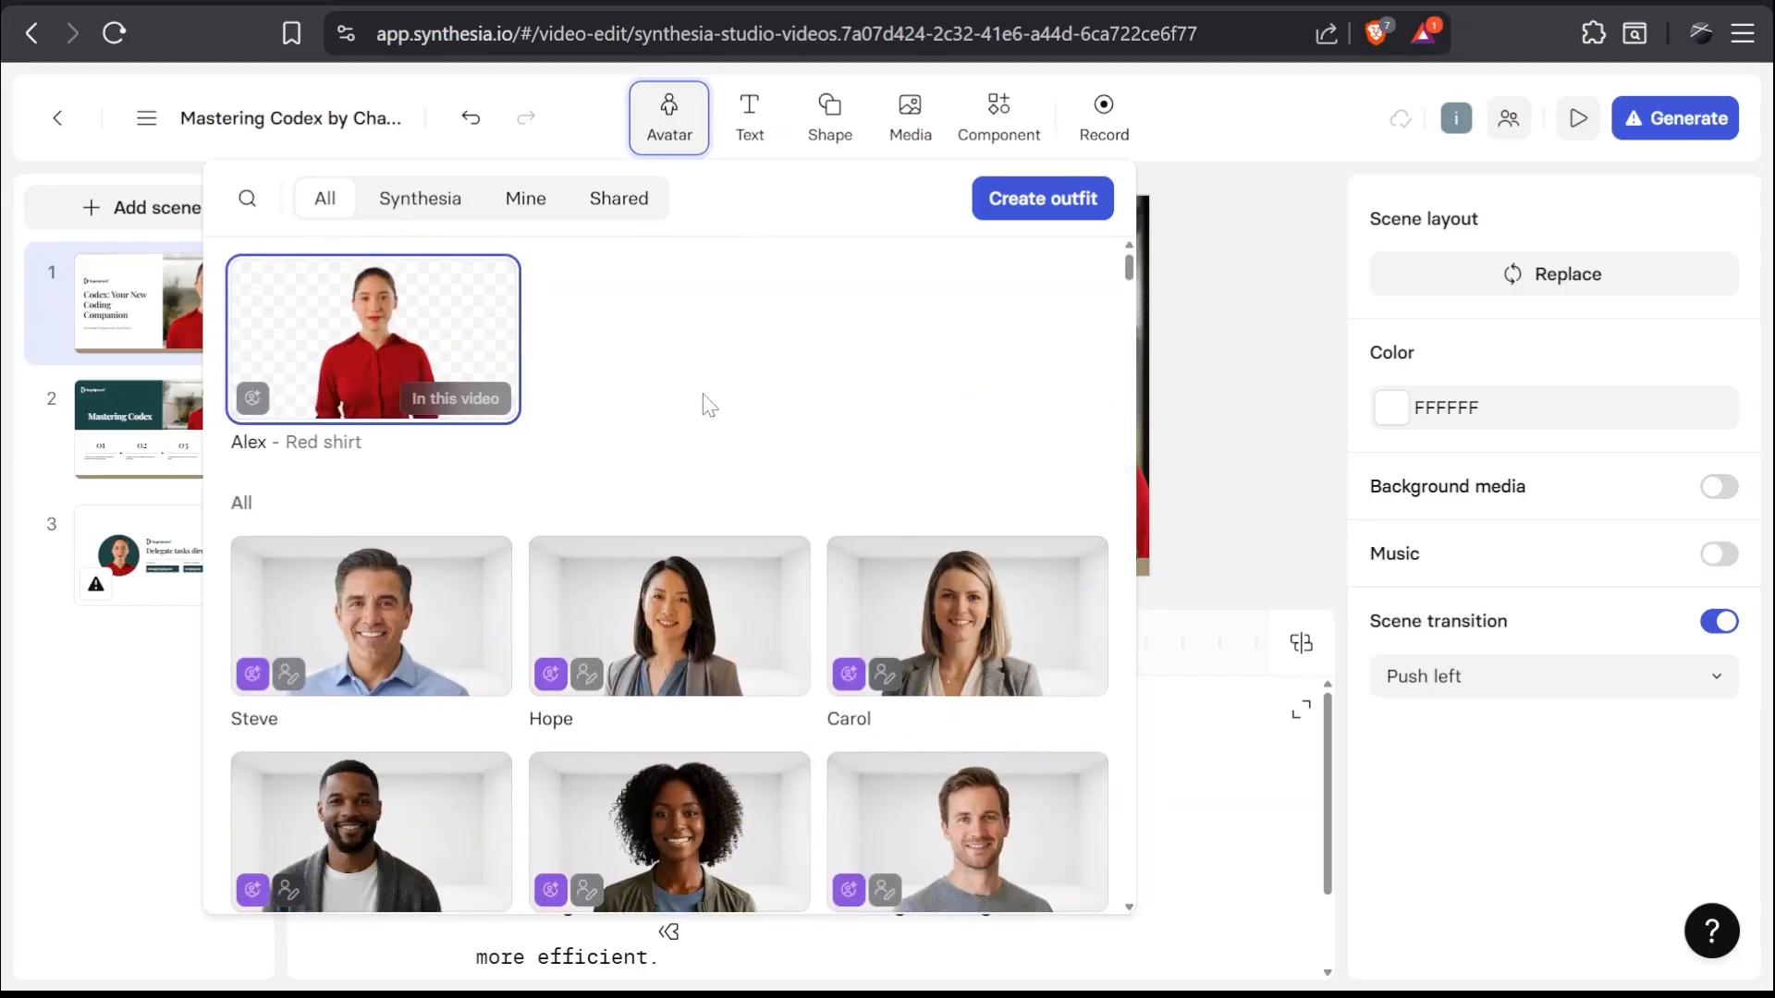
scroll(705, 400, down, 3)
scroll(702, 398, down, 1)
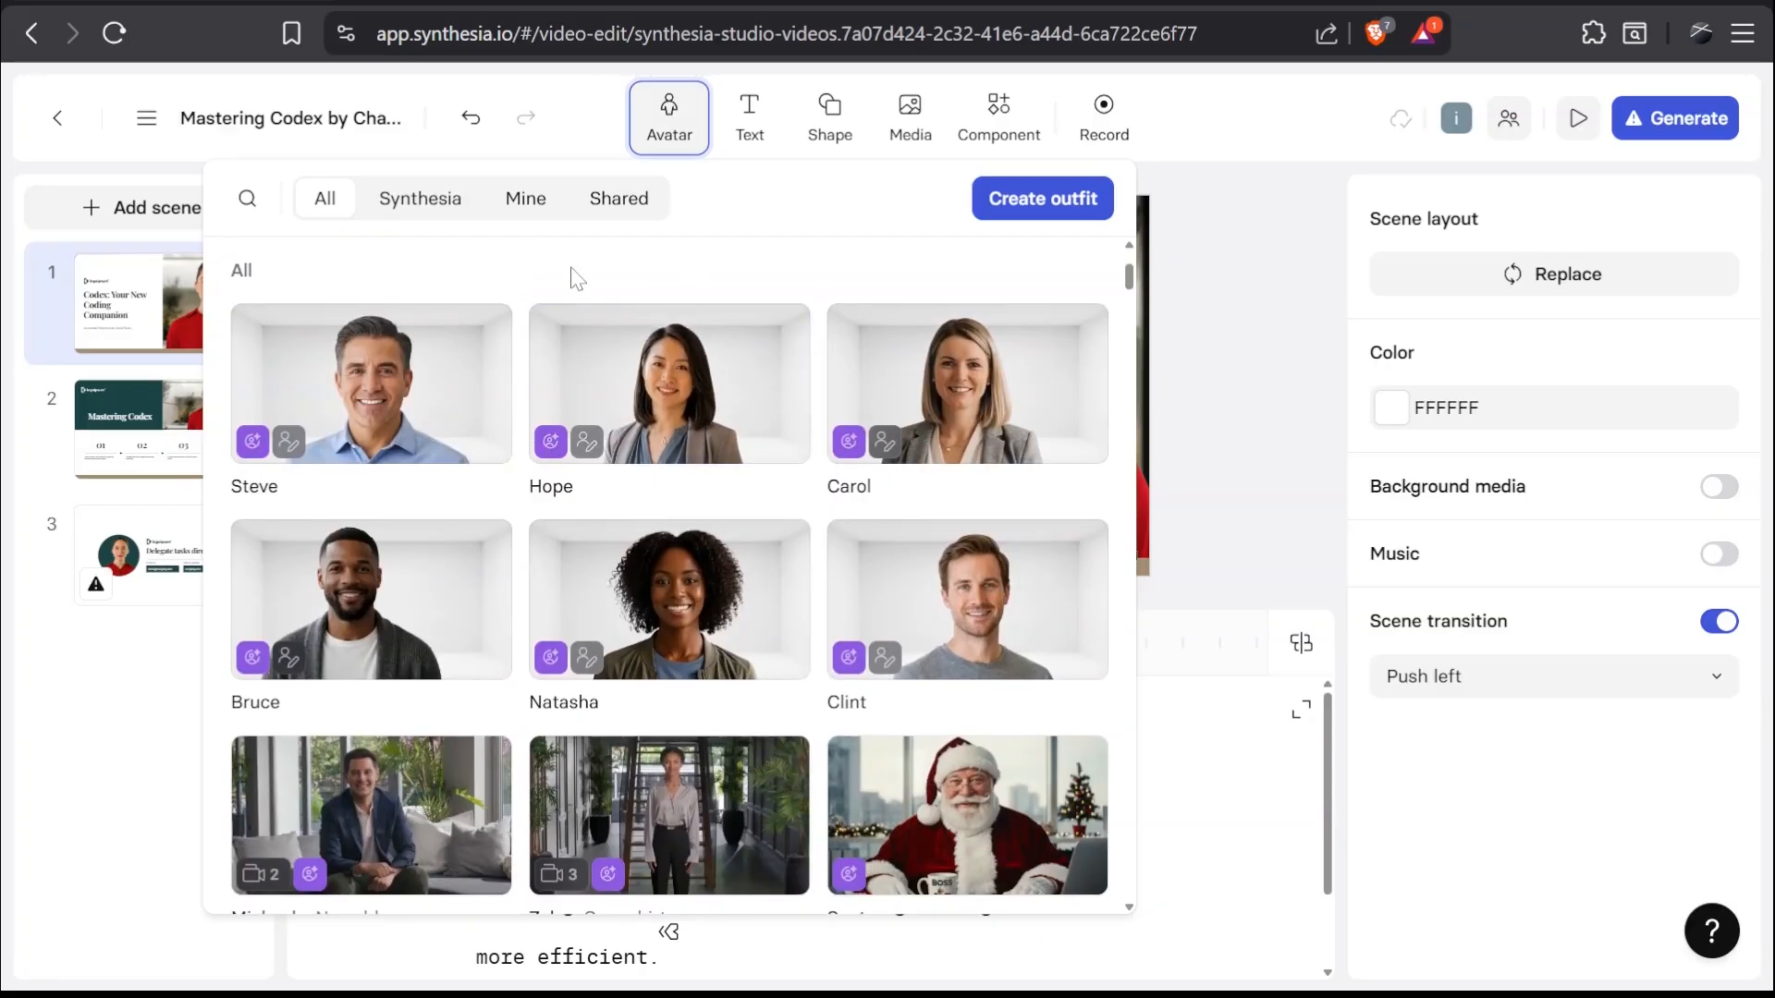
mouse_move(551, 442)
scroll(706, 455, down, 3)
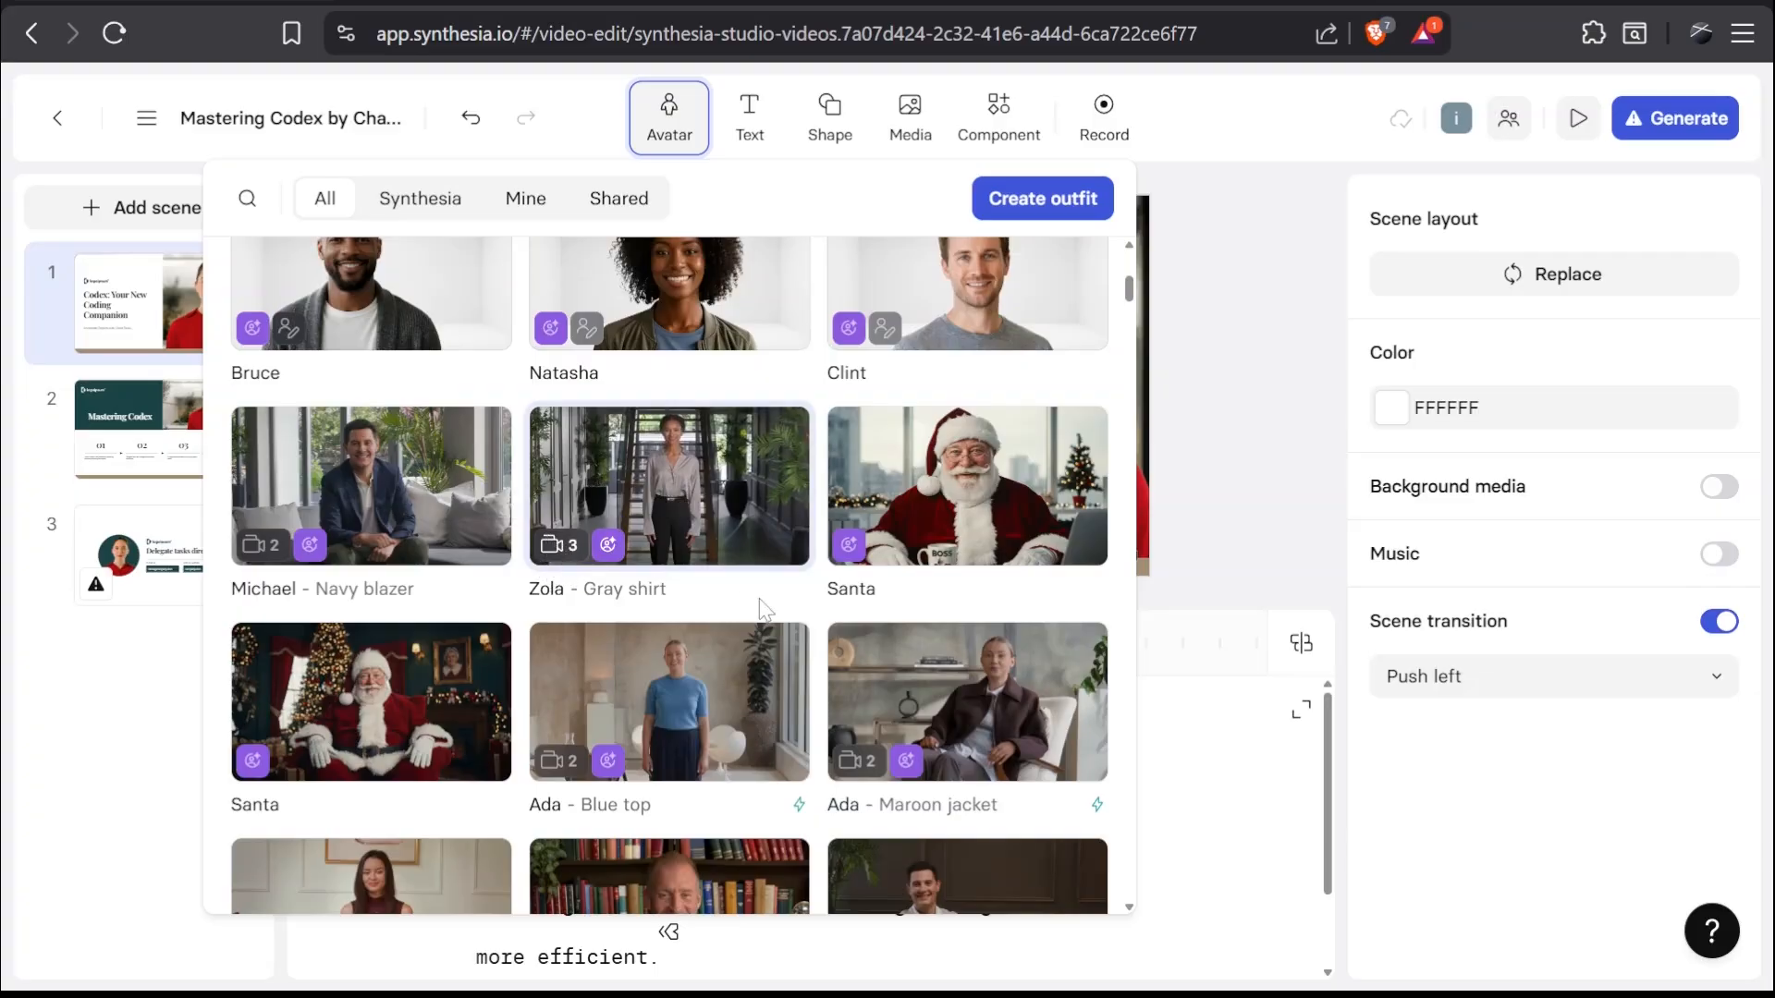
scroll(762, 610, down, 5)
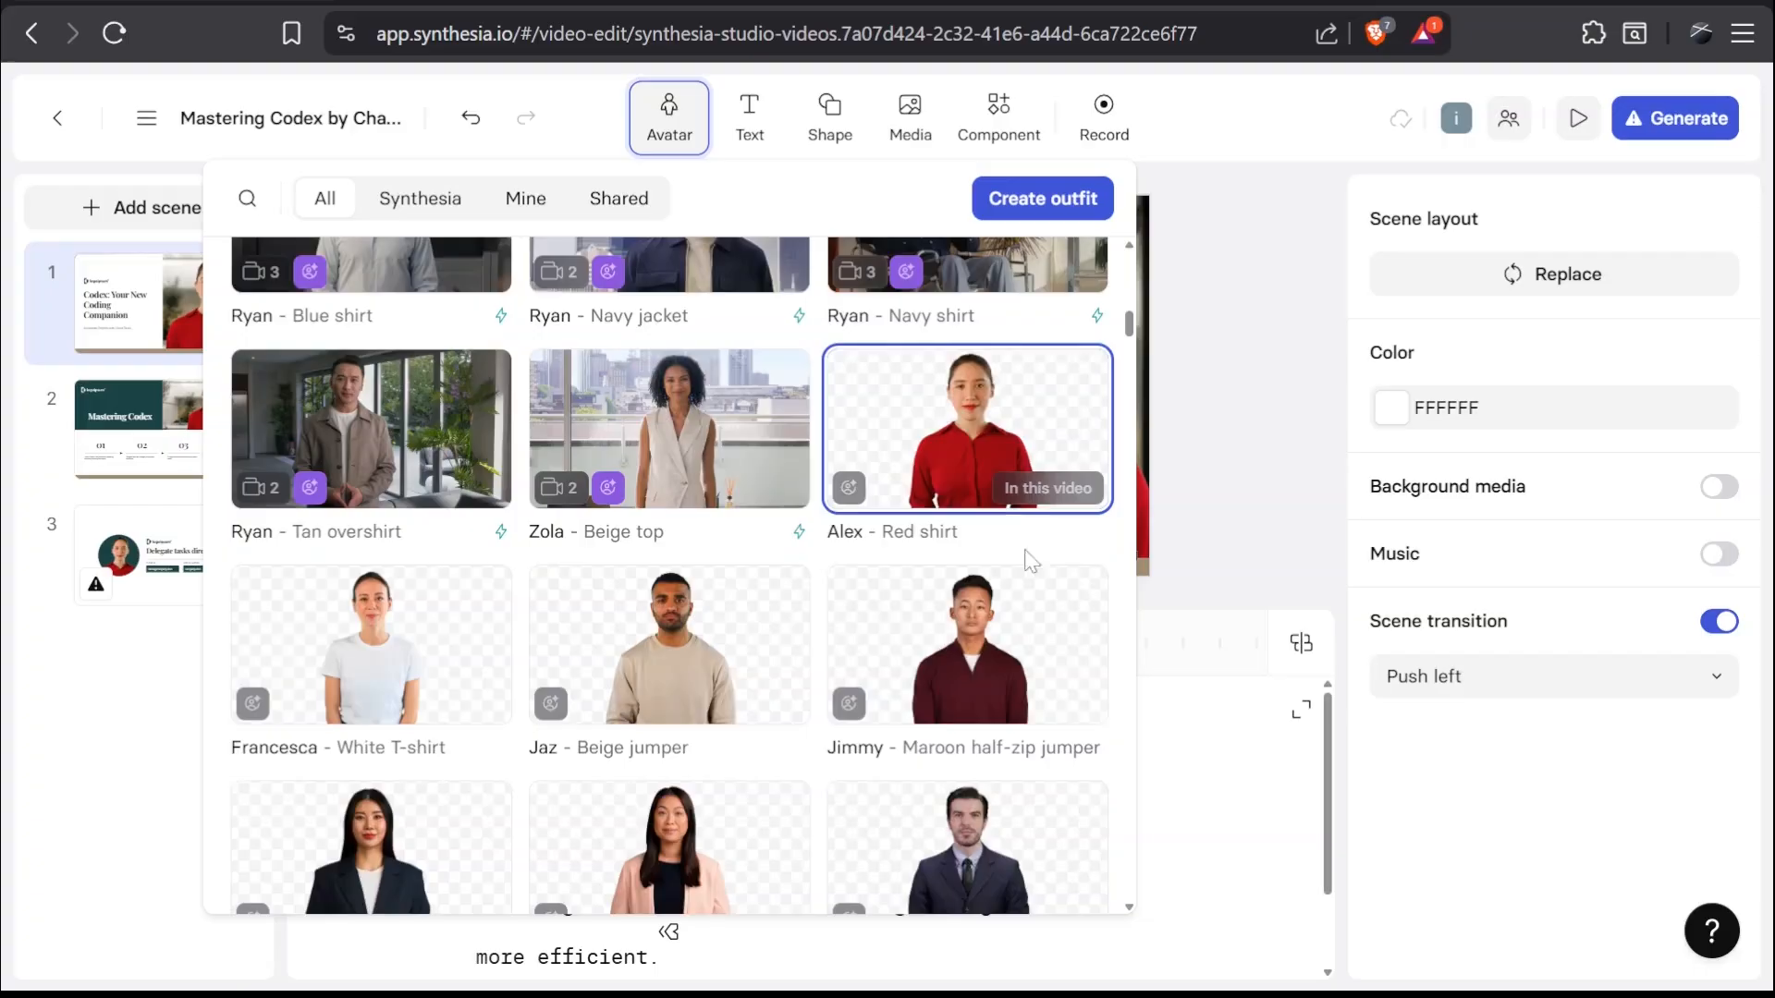
click(858, 513)
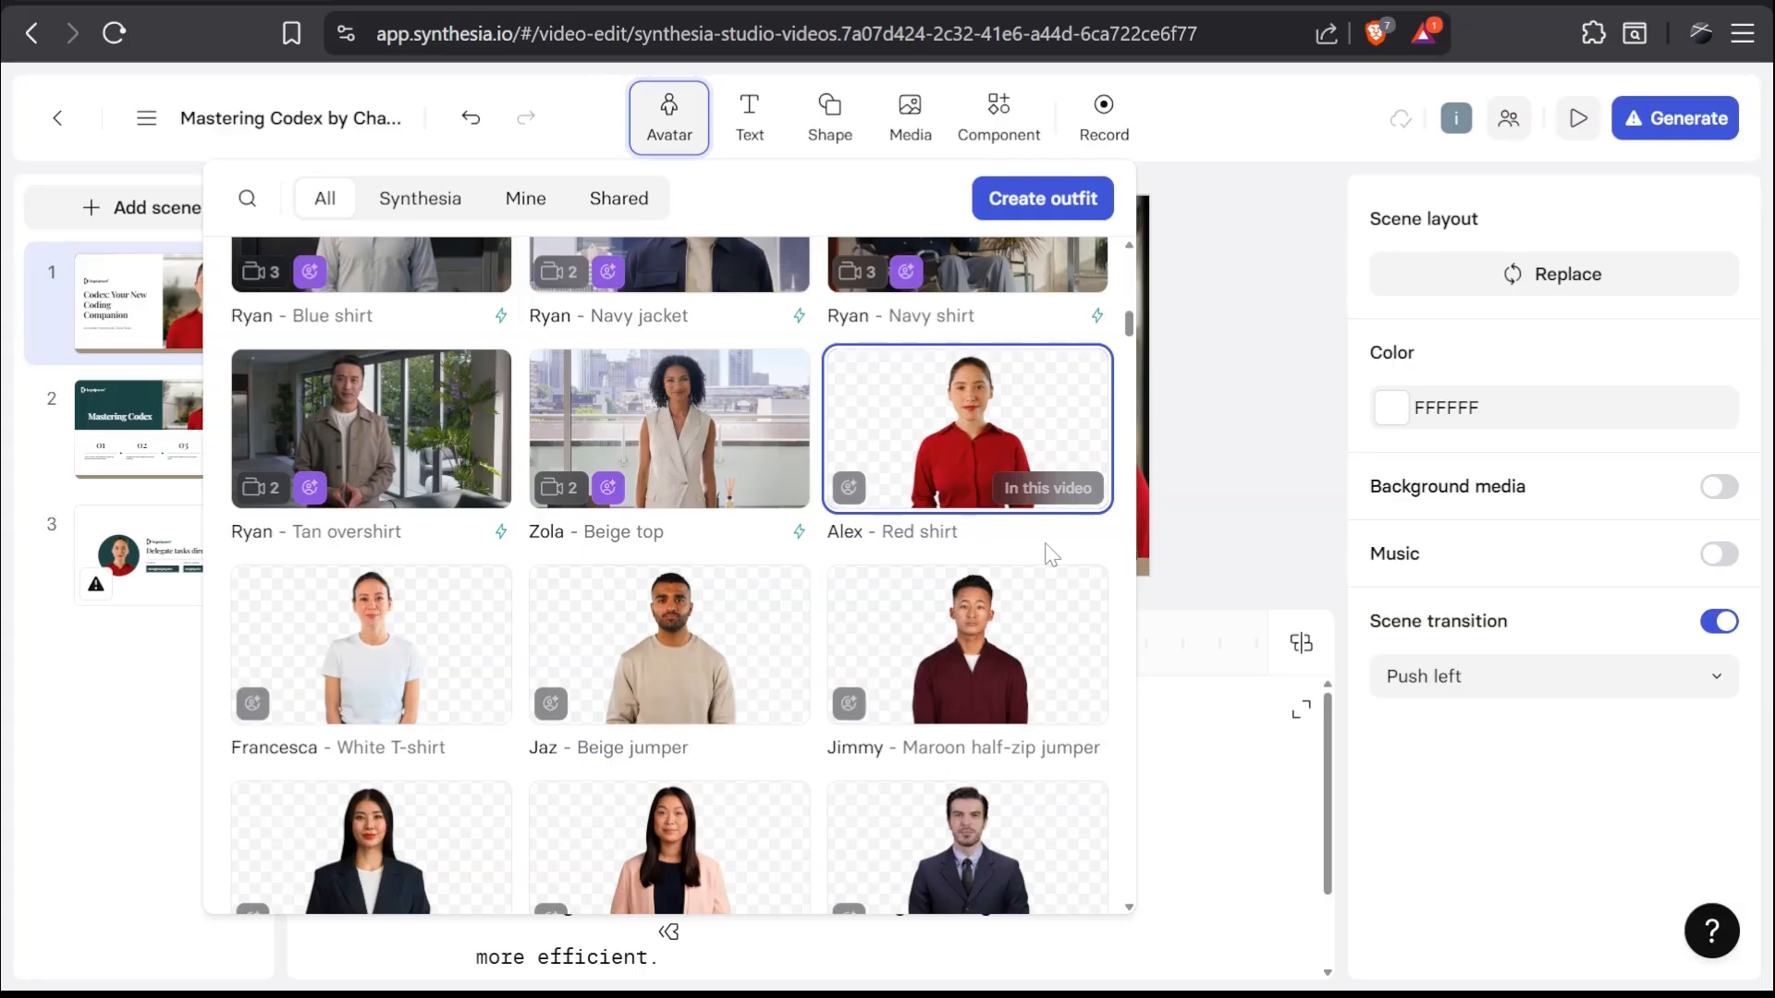
scroll(1051, 555, down, 20)
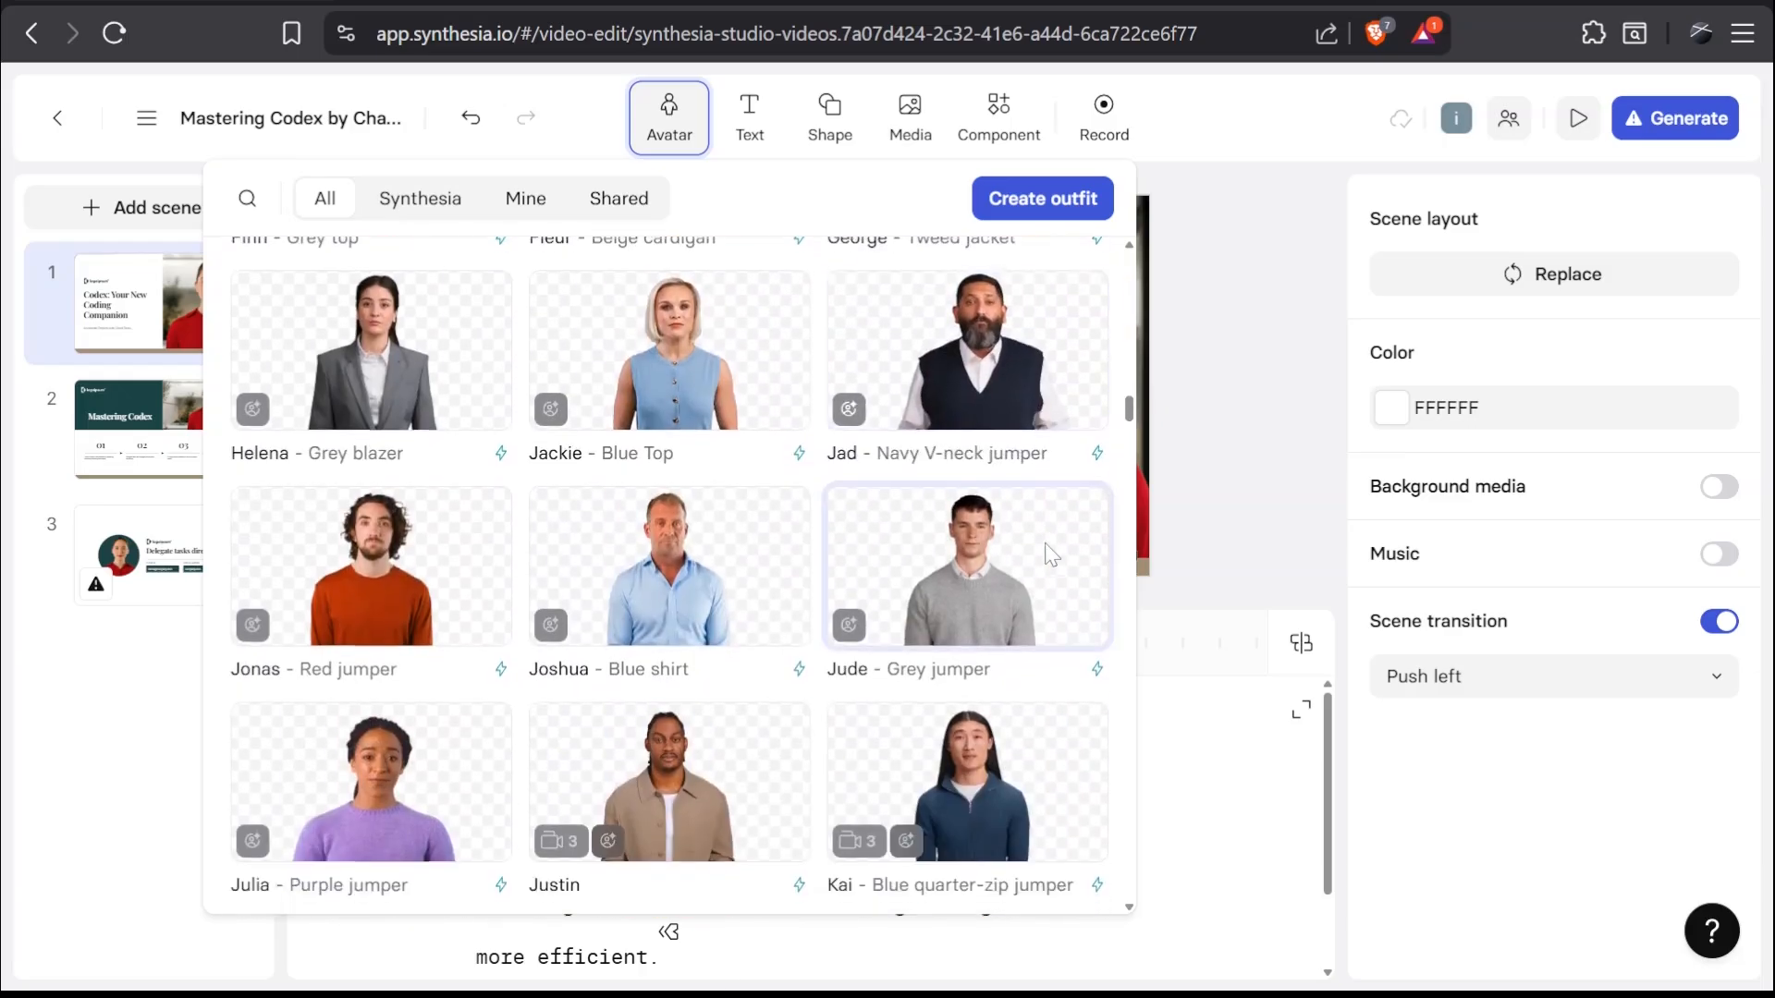
scroll(1052, 555, up, 20)
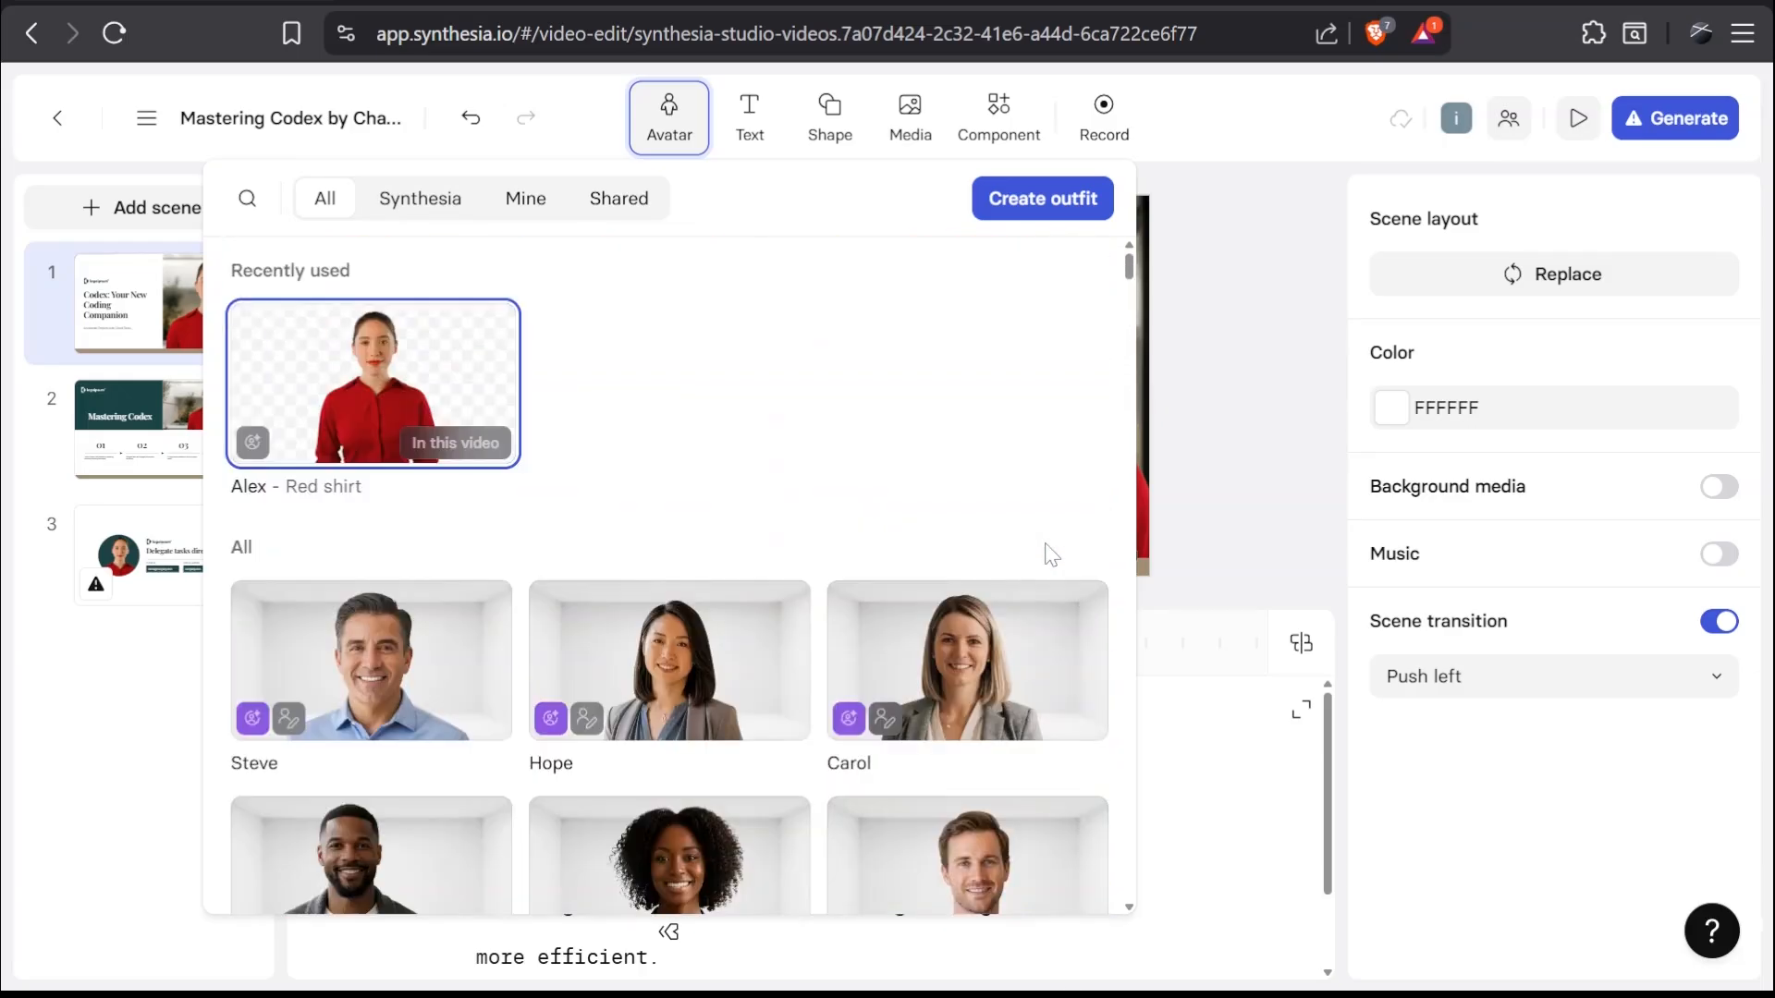
scroll(1047, 555, down, 1)
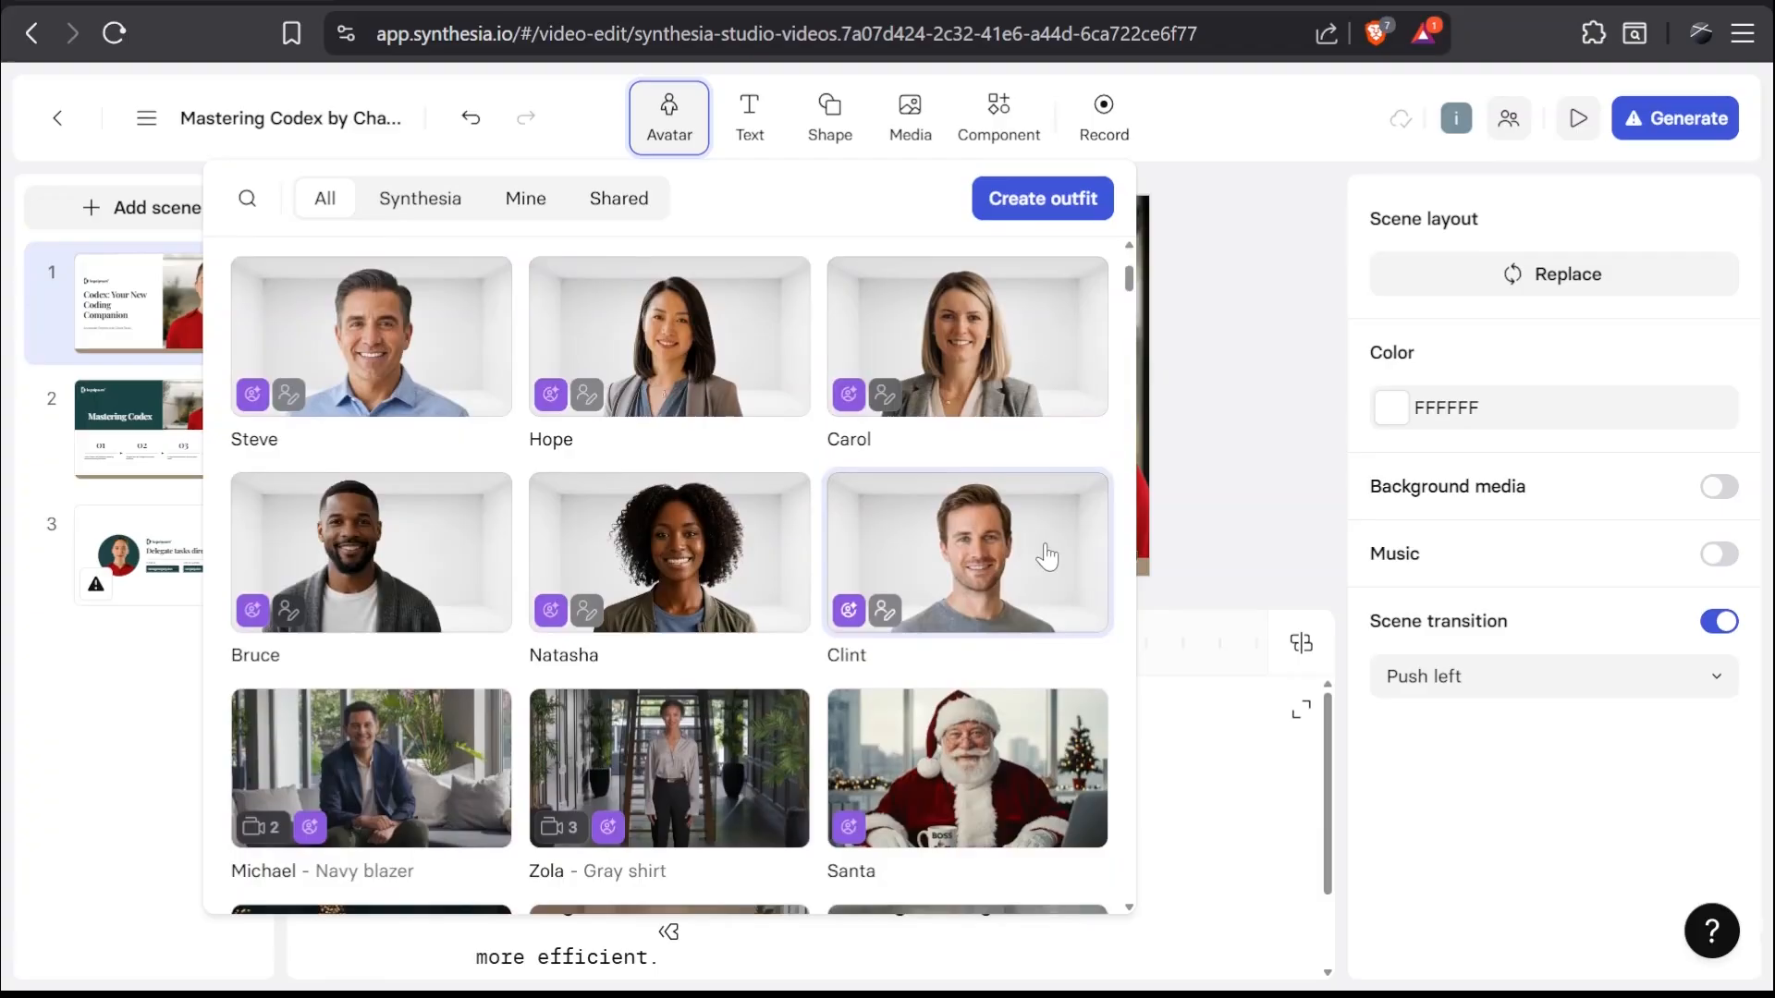
scroll(1047, 556, down, 3)
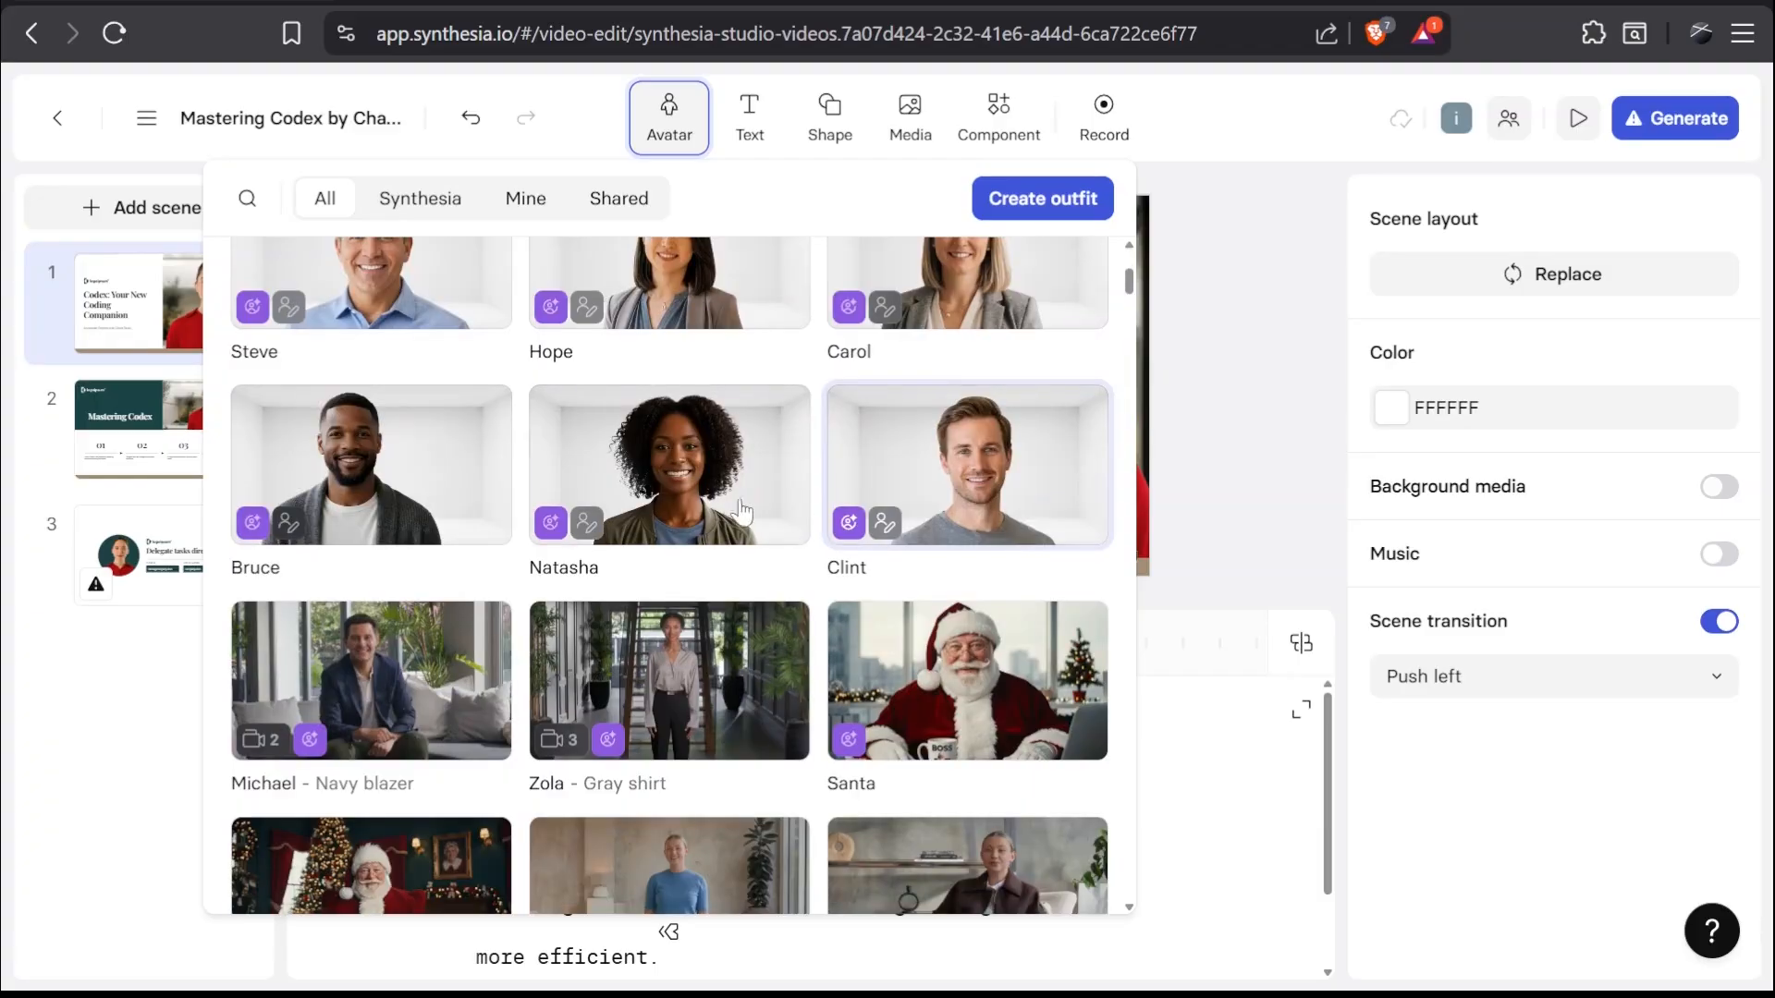
Step: Check the outfit creator for the Natasha avatar and add Natasha in the green jacket to scene 1
click(700, 474)
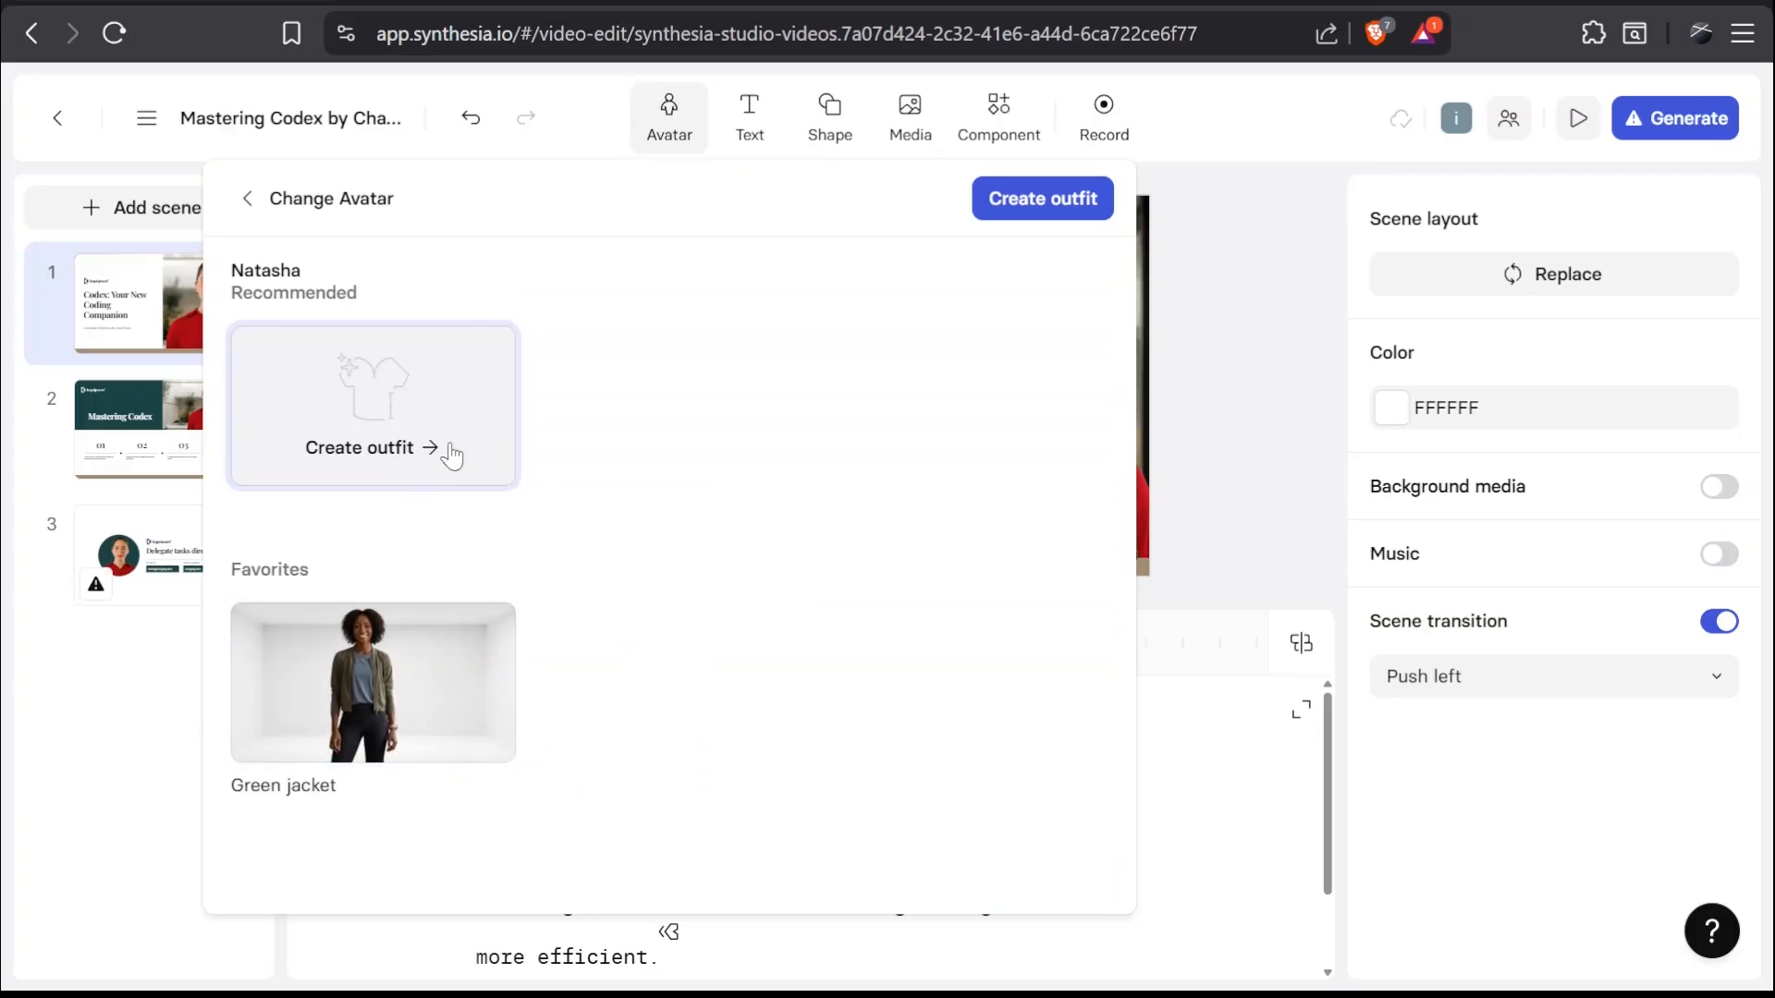
click(411, 465)
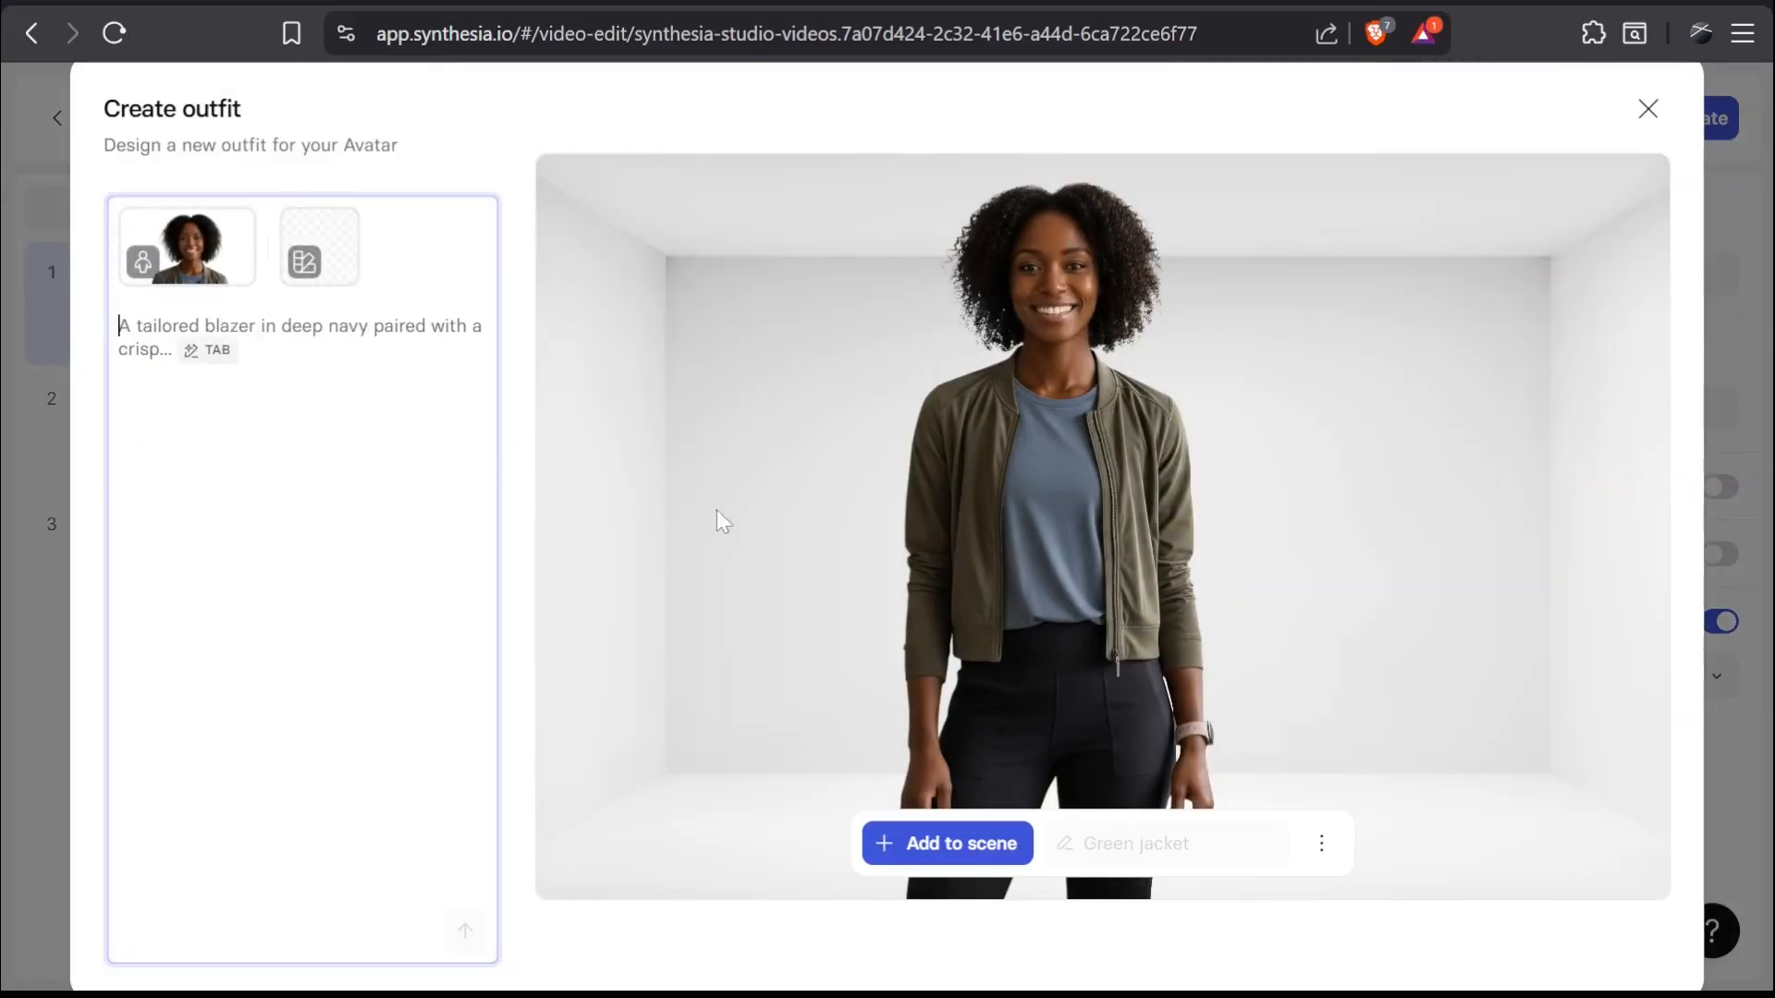
click(1659, 120)
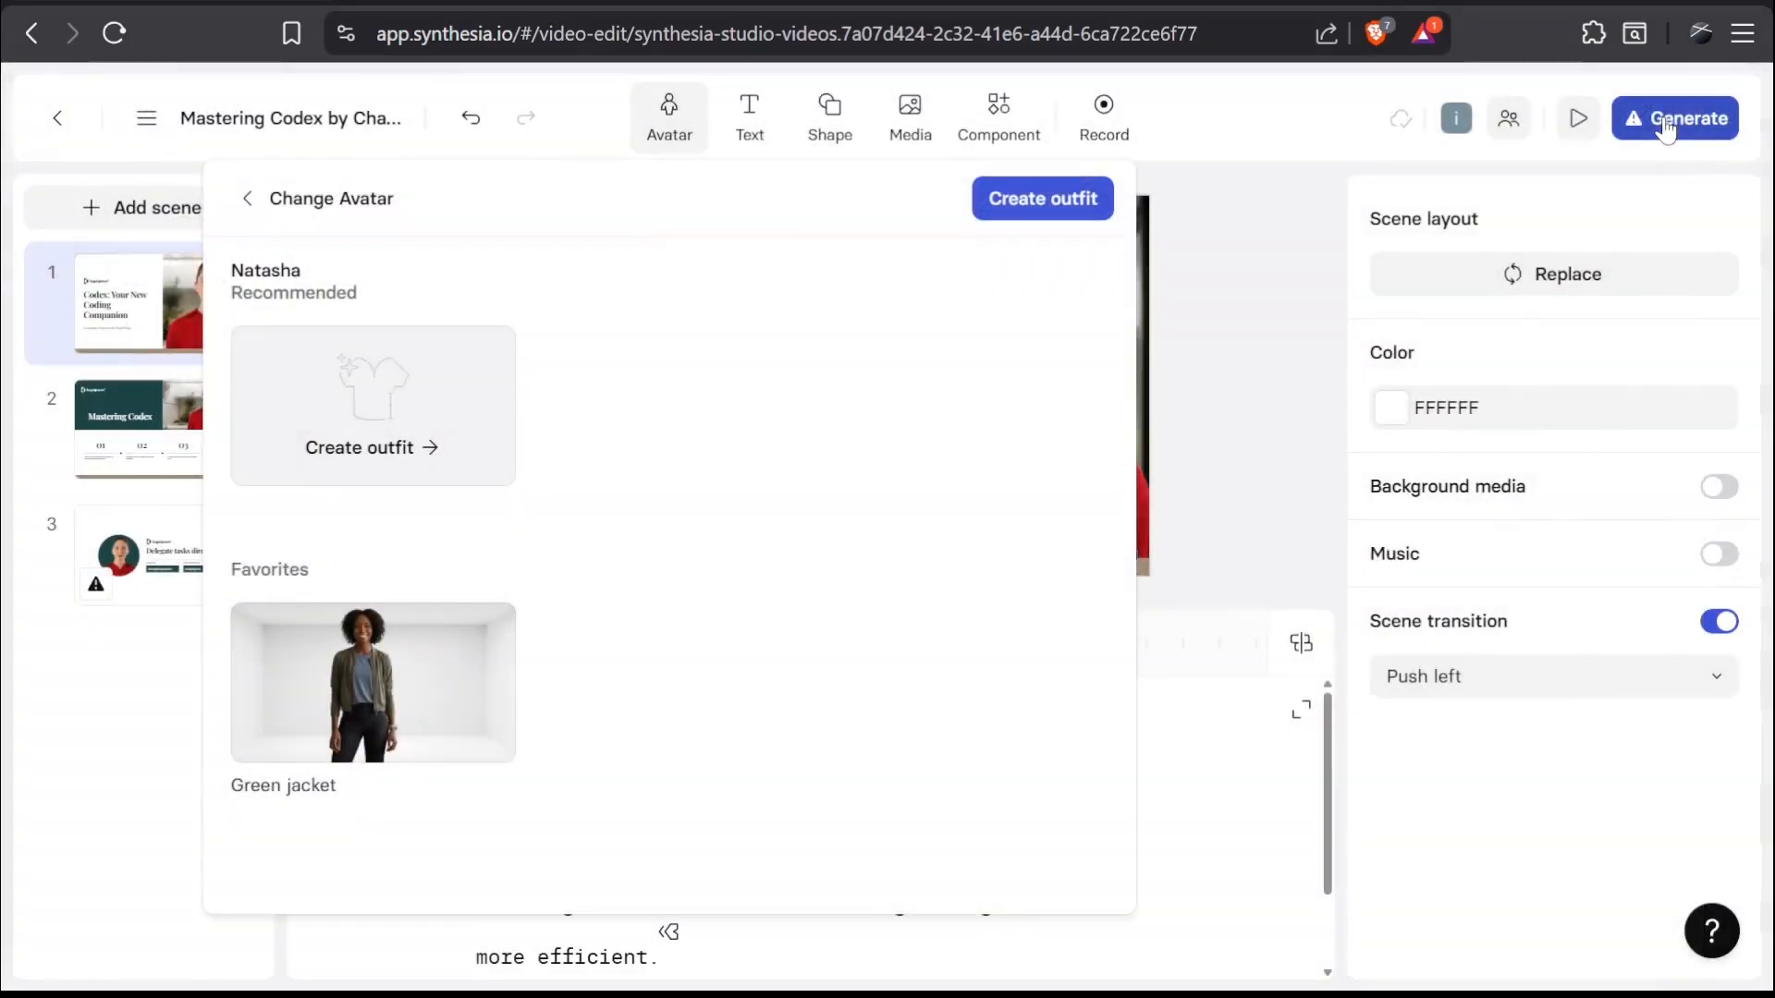
click(373, 712)
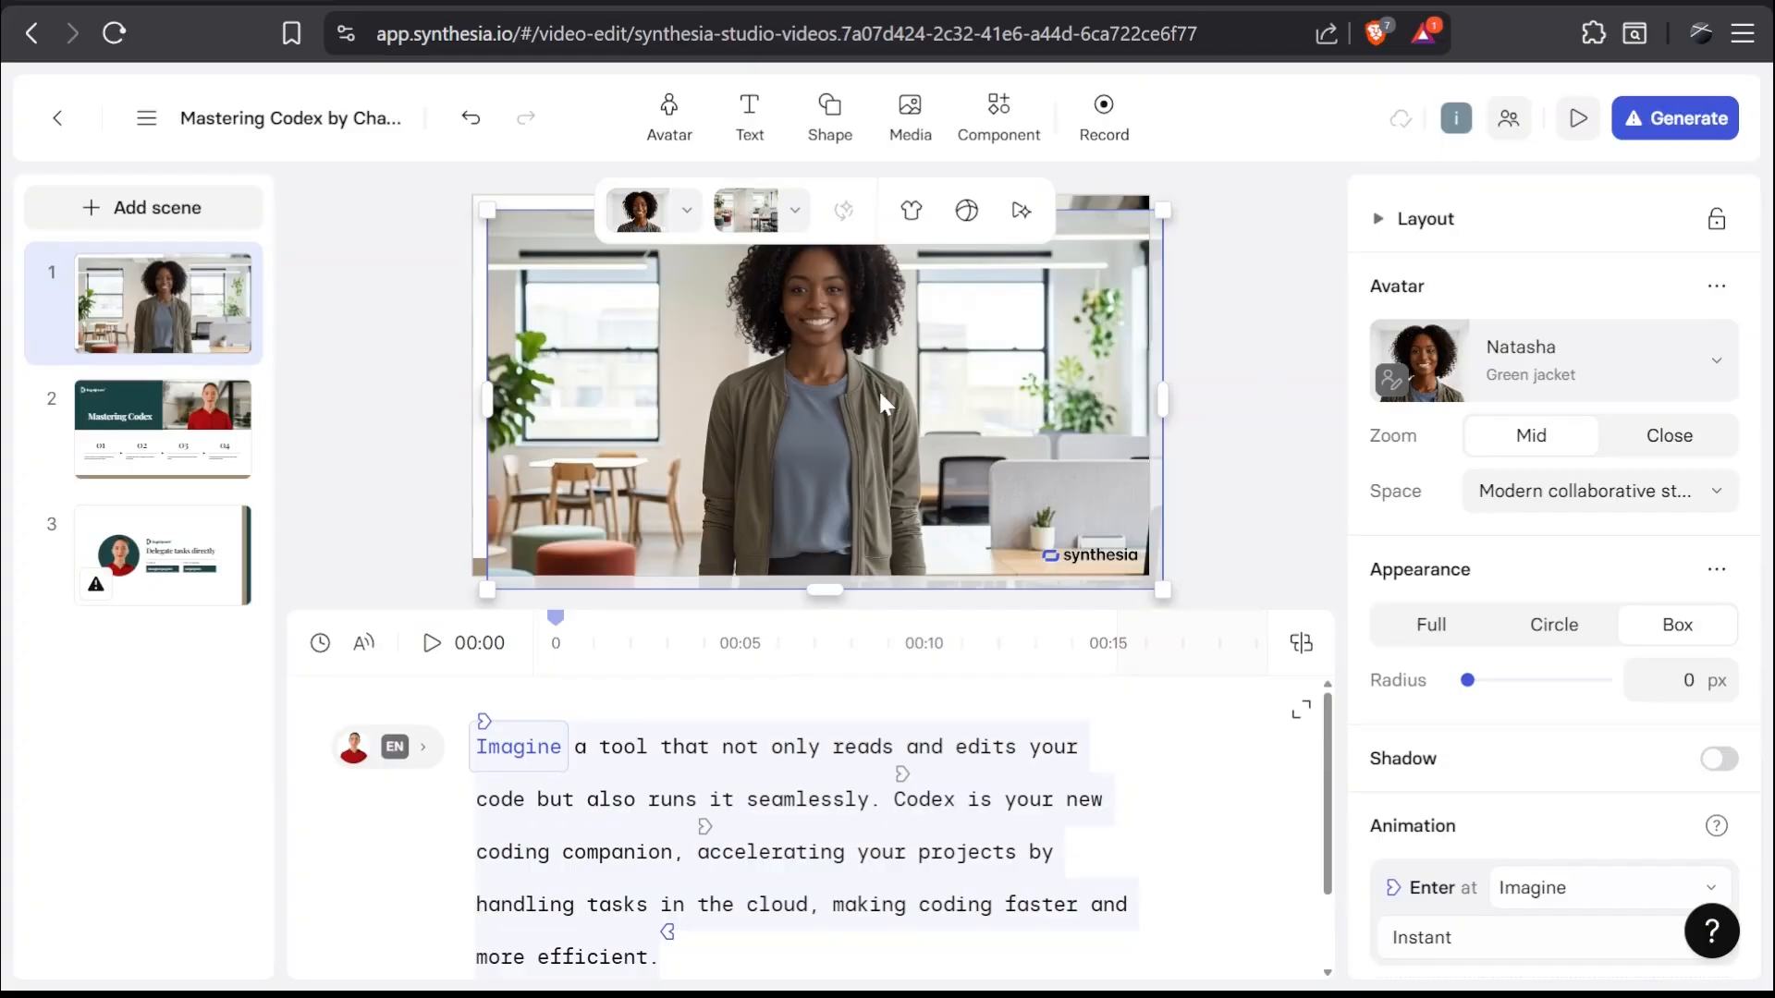
Step: Set the added Natasha avatar's space to the sleek corporate workspace and reposition the avatar in scene 1
click(754, 210)
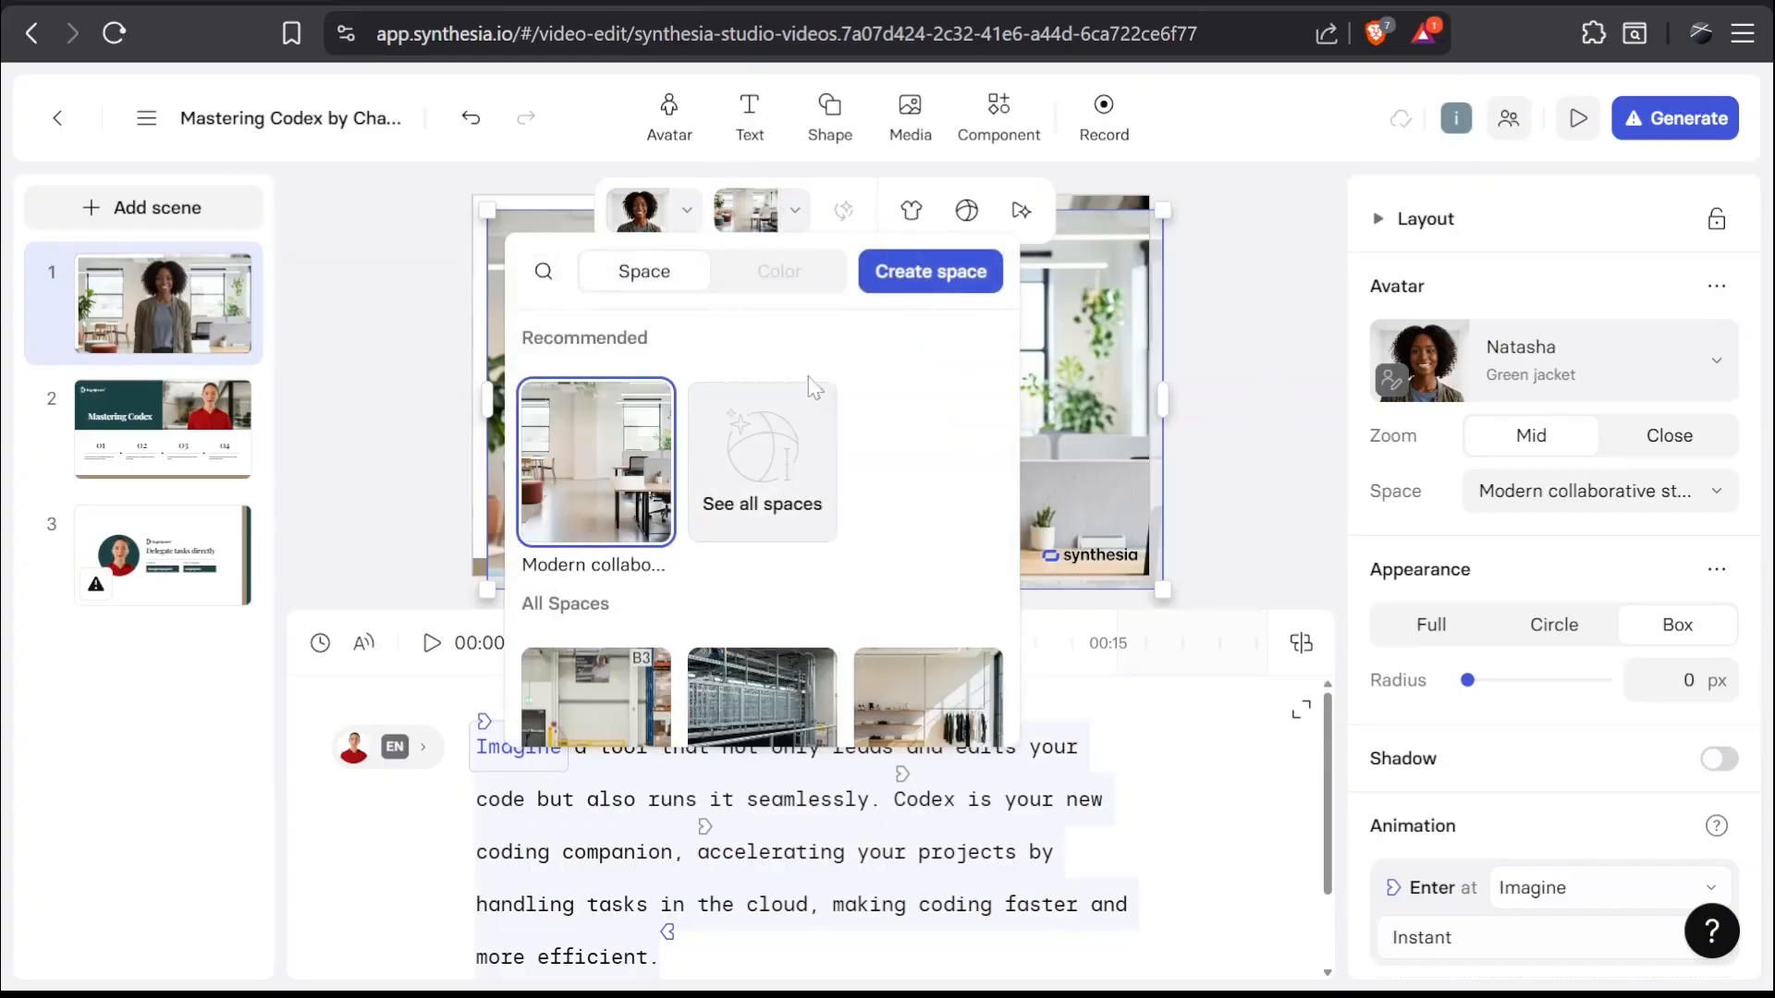
scroll(908, 575, down, 8)
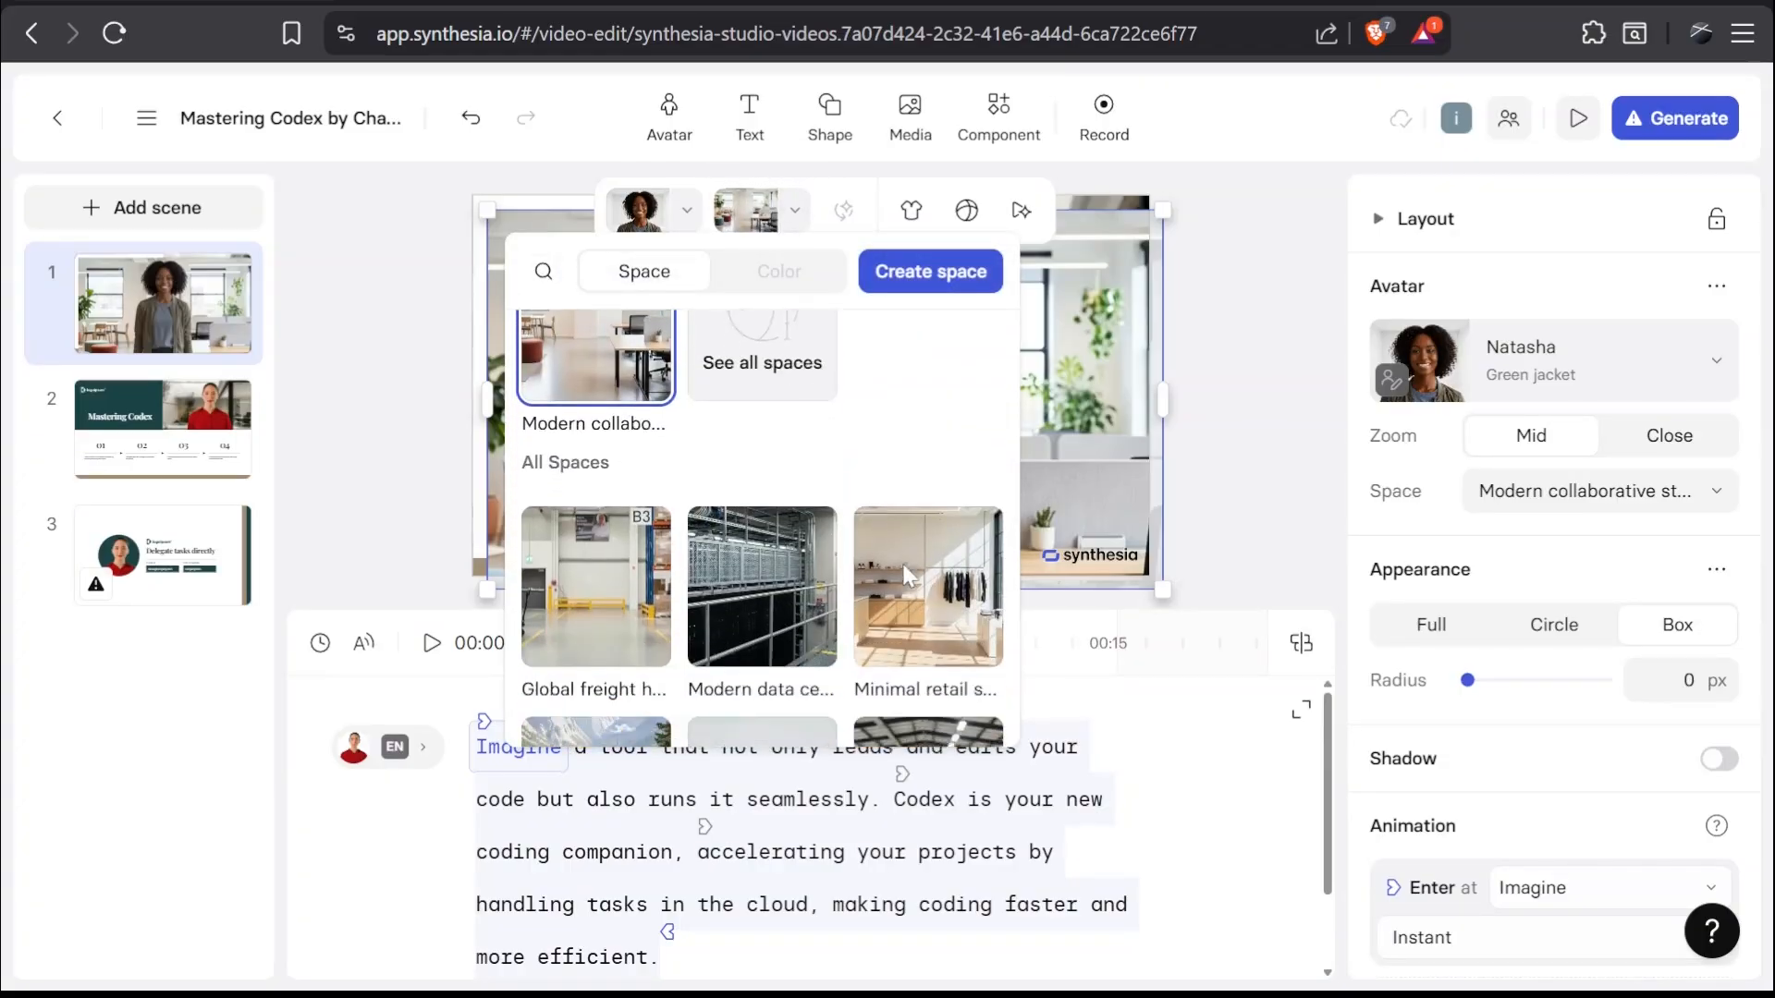
scroll(906, 576, down, 3)
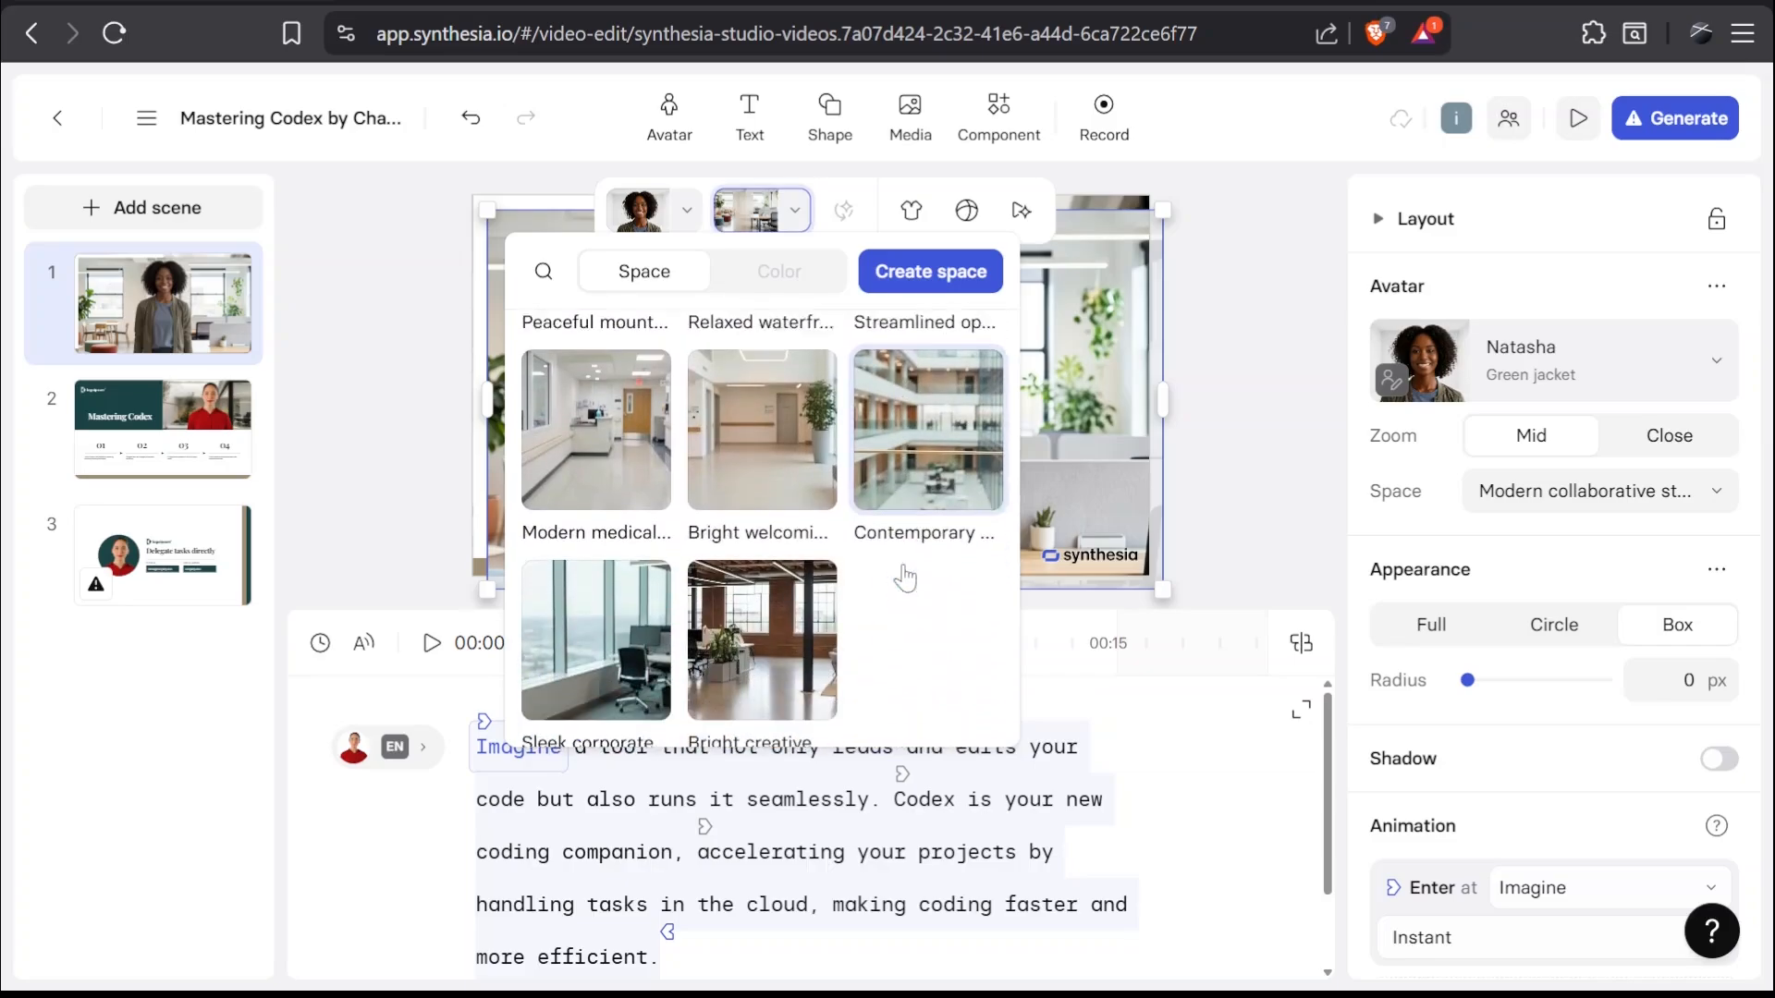
click(596, 617)
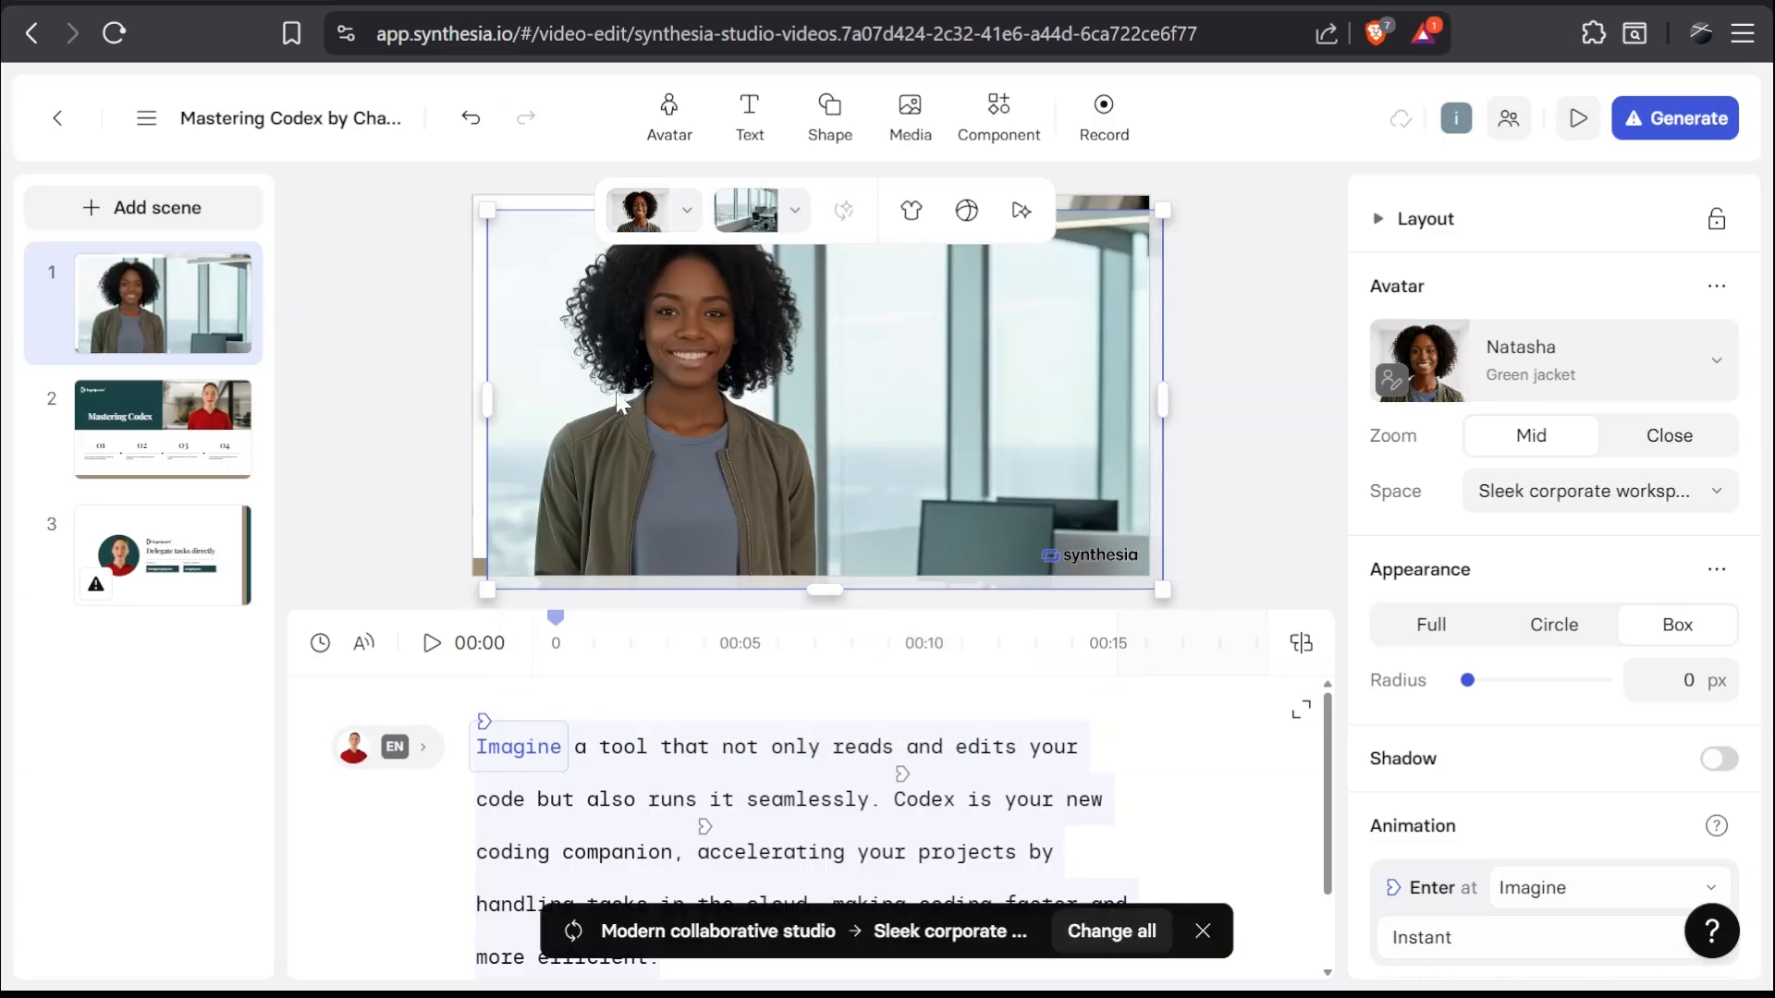
drag(573, 391, 899, 372)
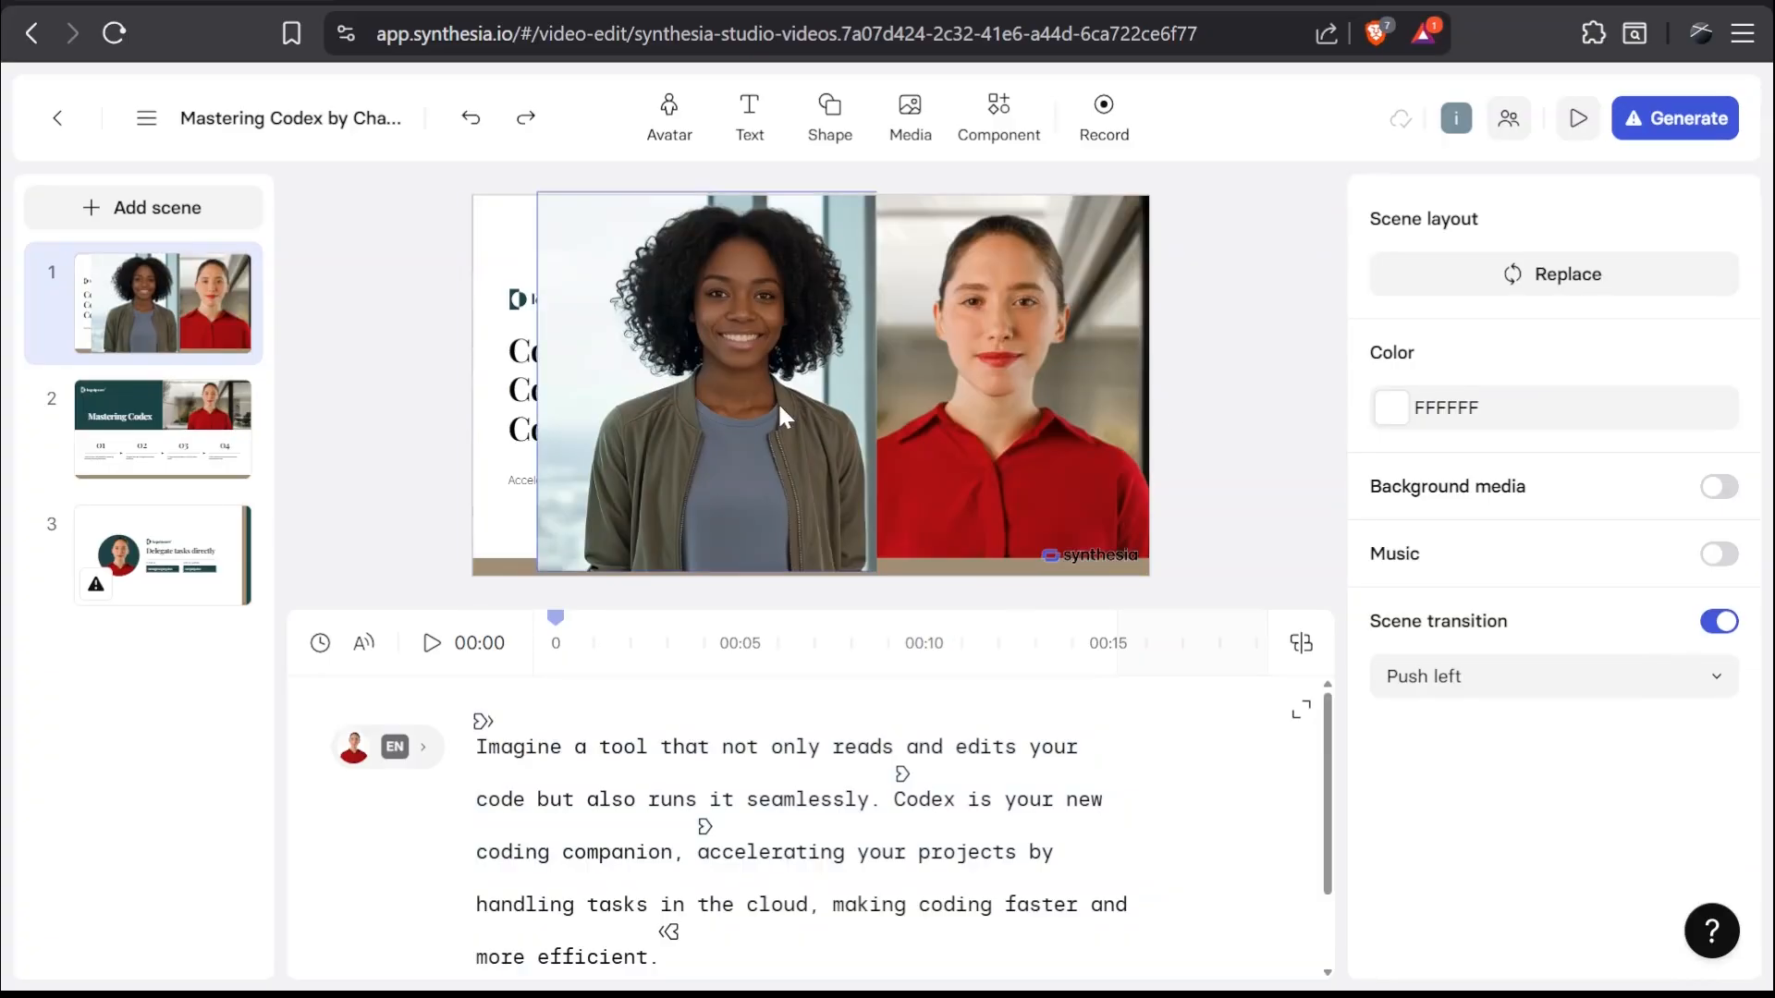
Step: Replace the Alex avatar in scene 1 with Natasha in the green jacket and delete the separately added Natasha
click(1024, 384)
click(1584, 367)
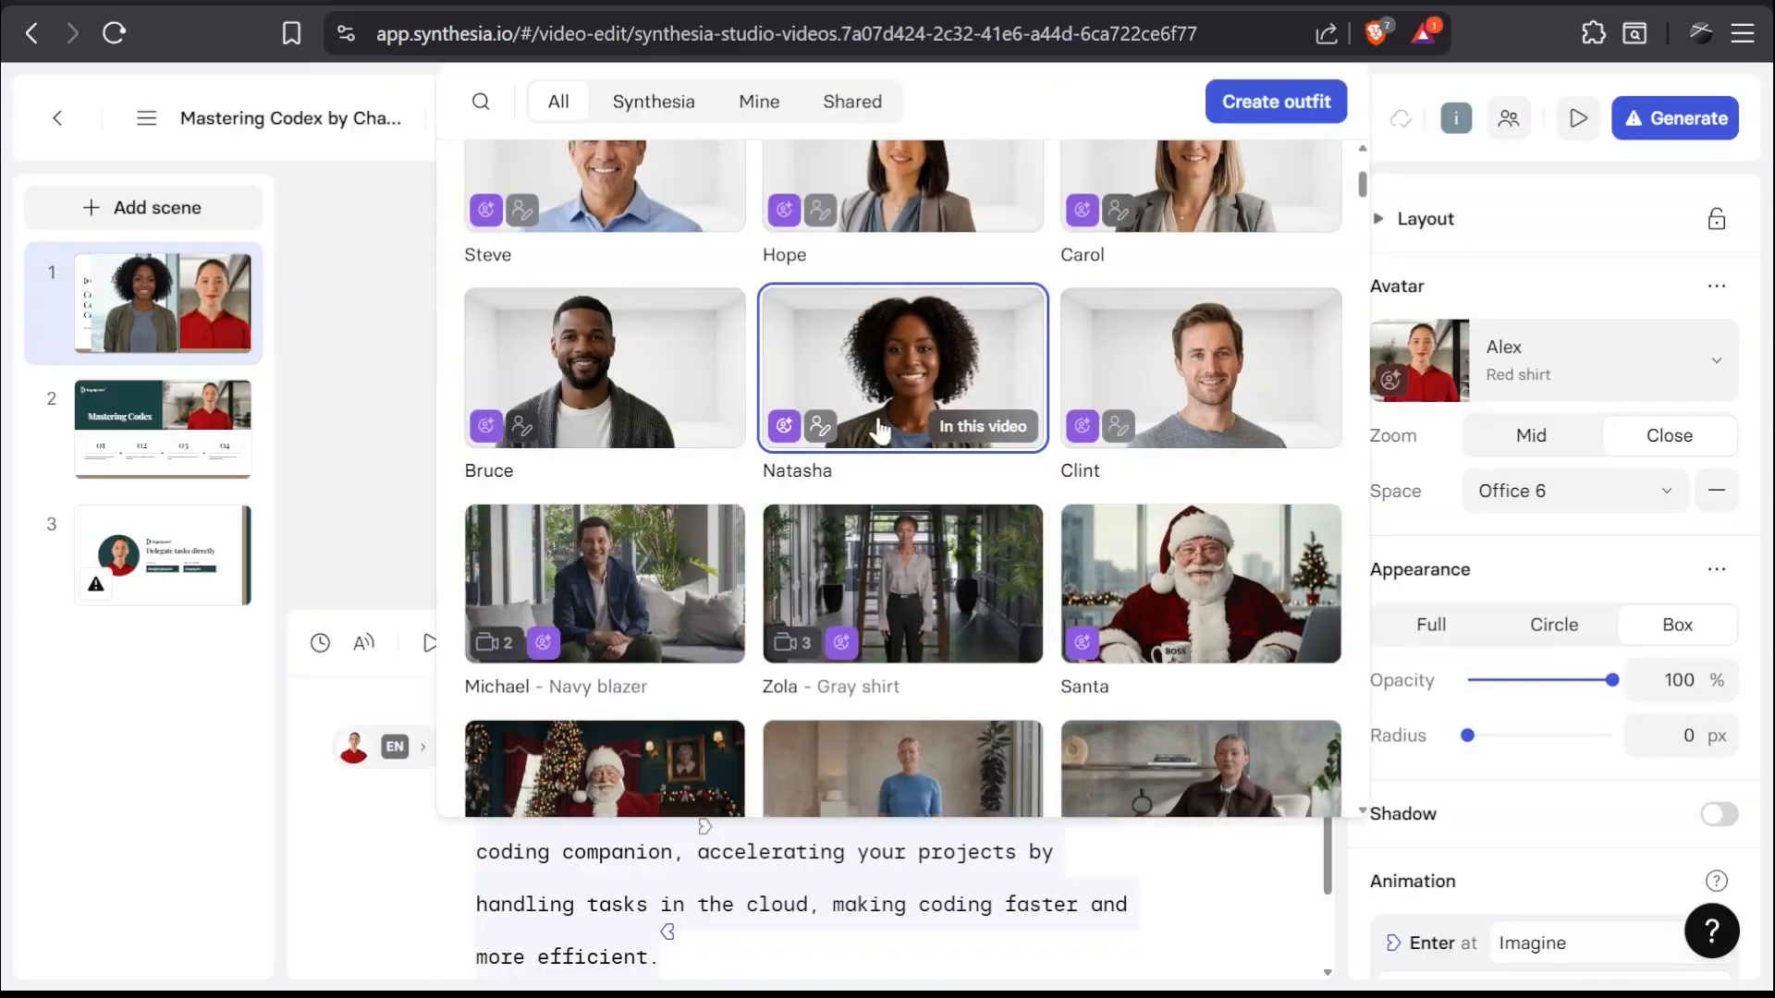
click(878, 398)
click(519, 309)
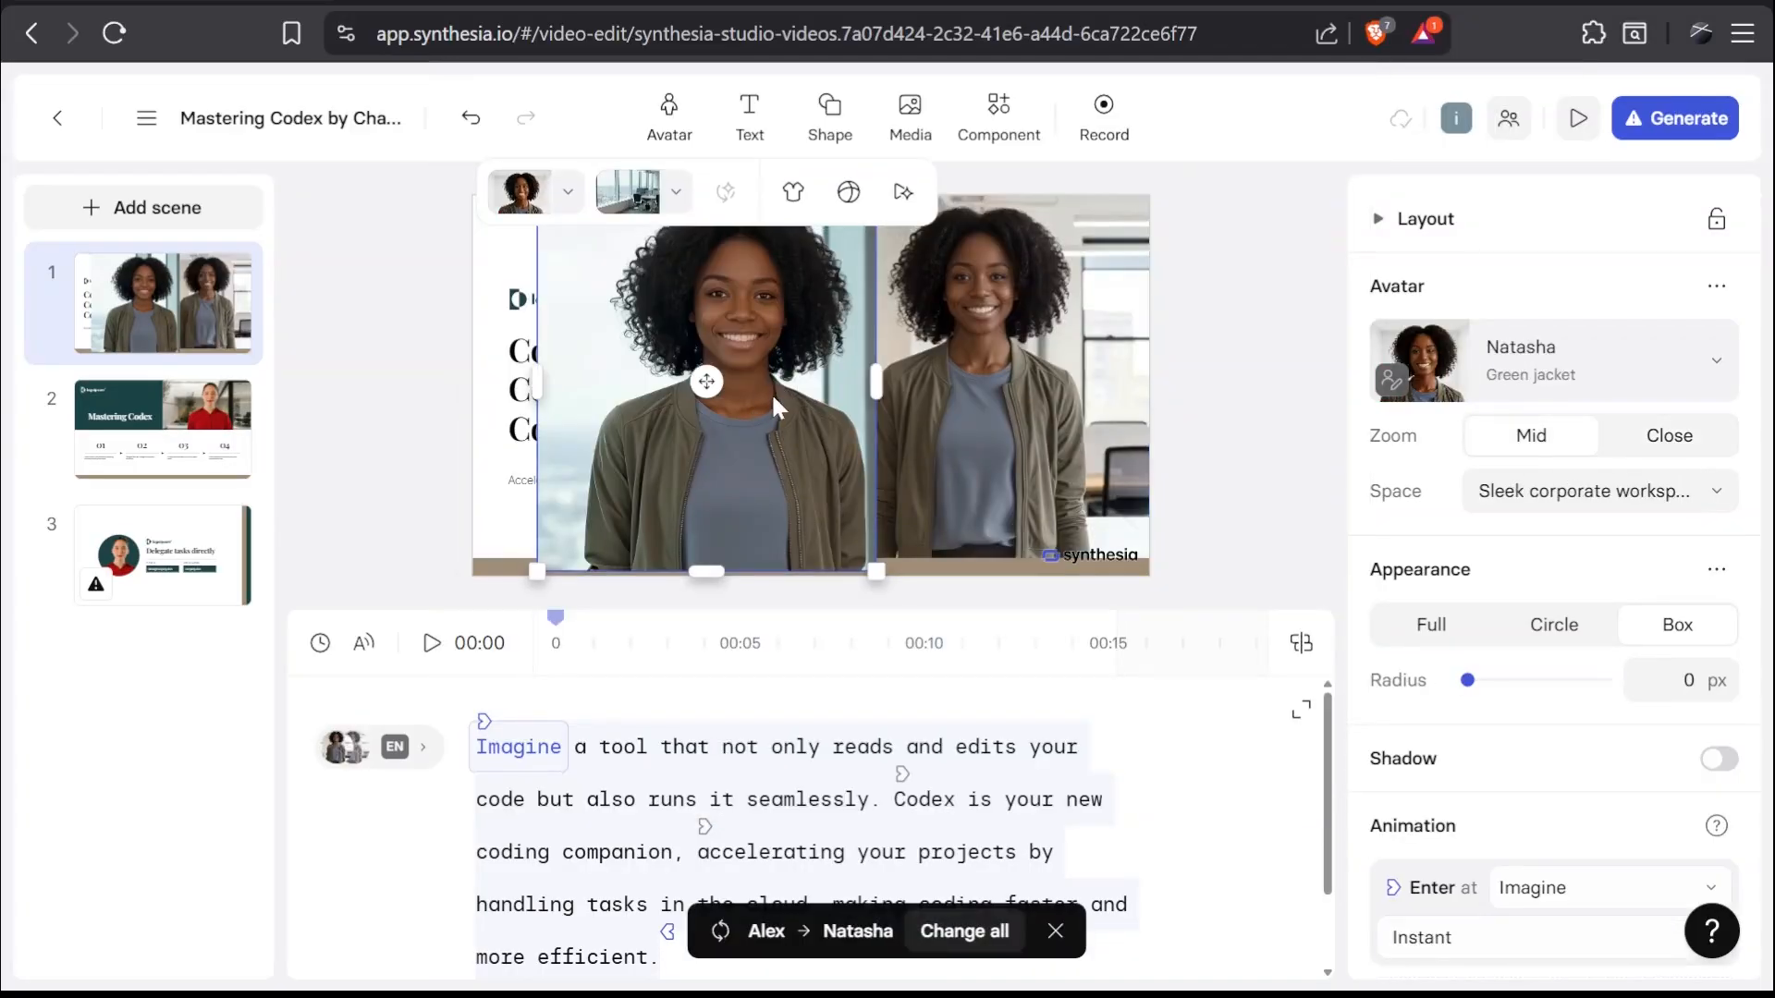
key(Delete)
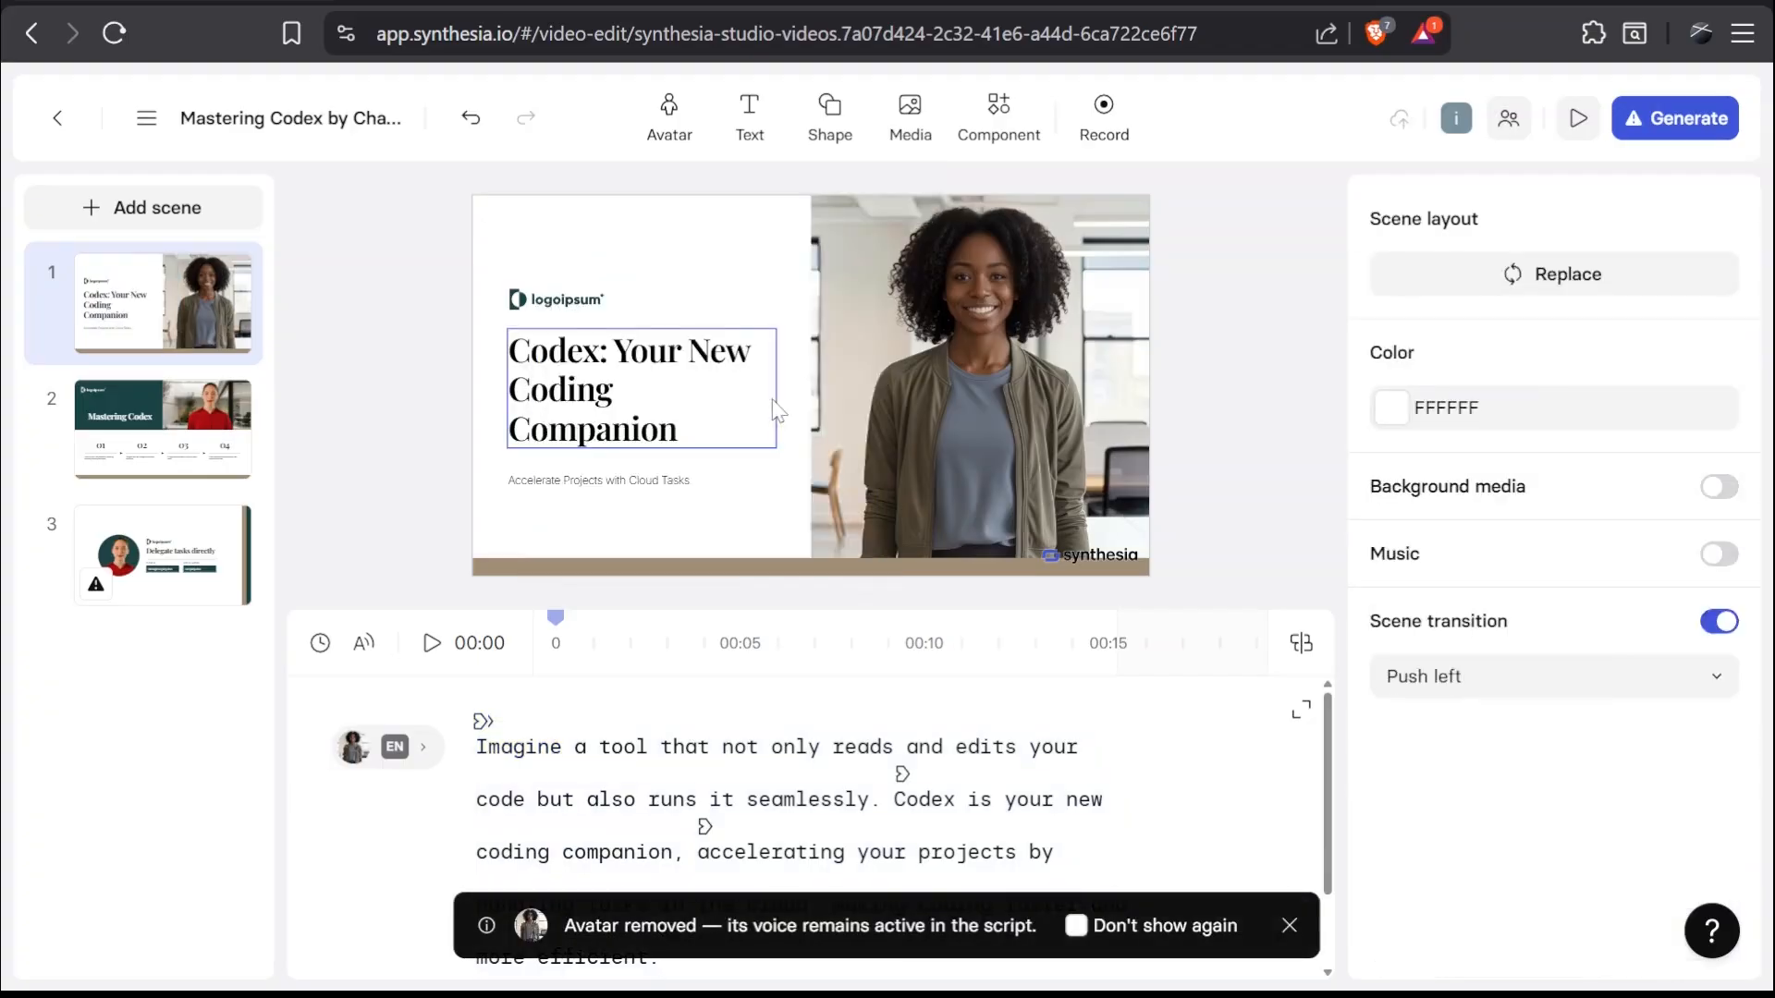
Step: Replace the Alex avatar in scene 2 with Natasha in the green jacket
click(179, 449)
click(1052, 278)
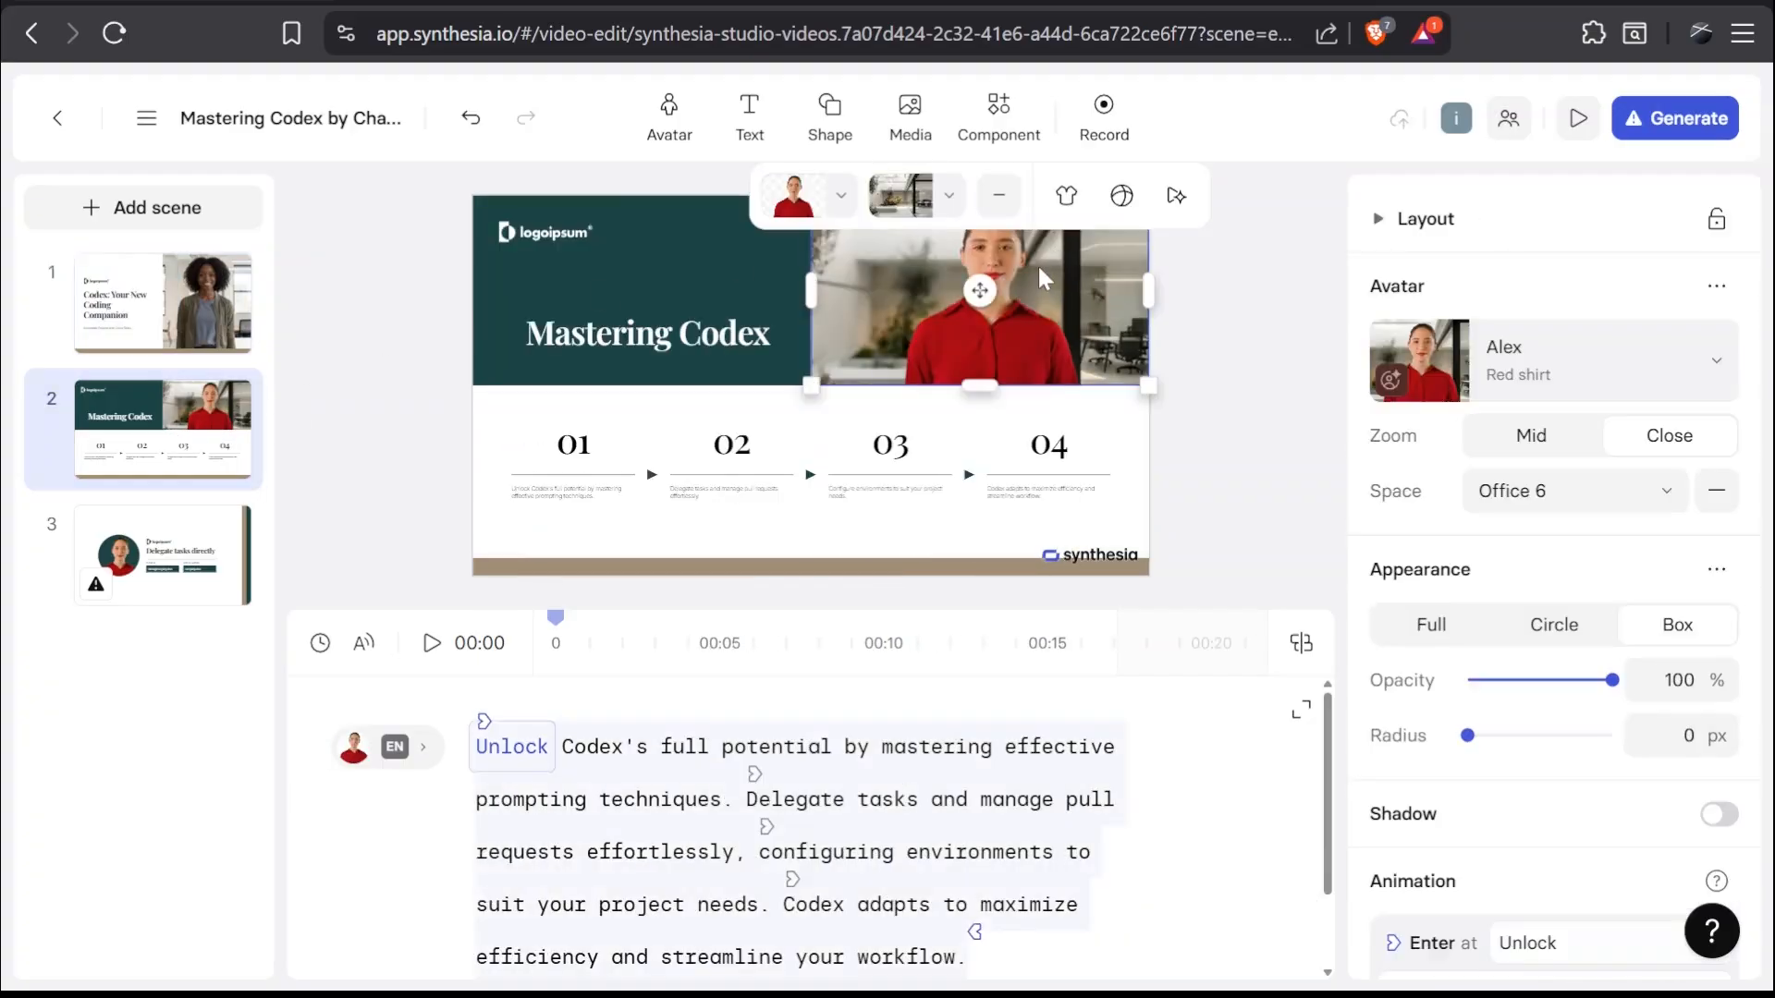
click(1486, 399)
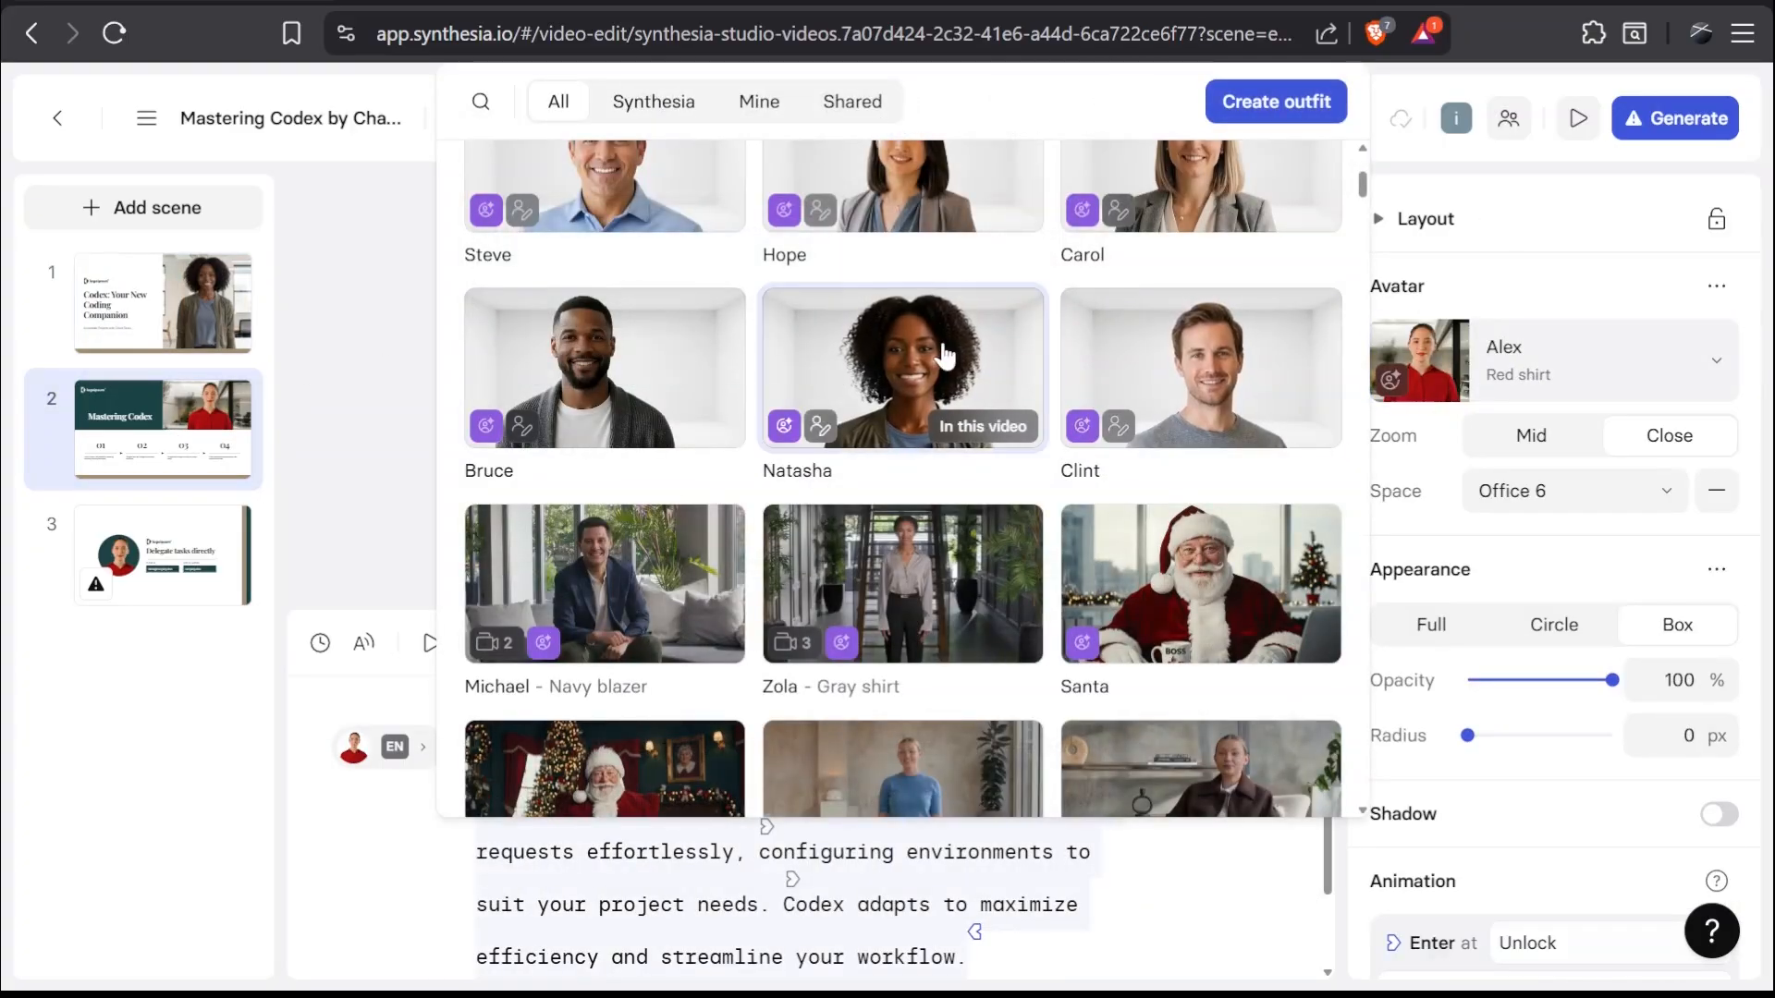
click(887, 369)
click(607, 309)
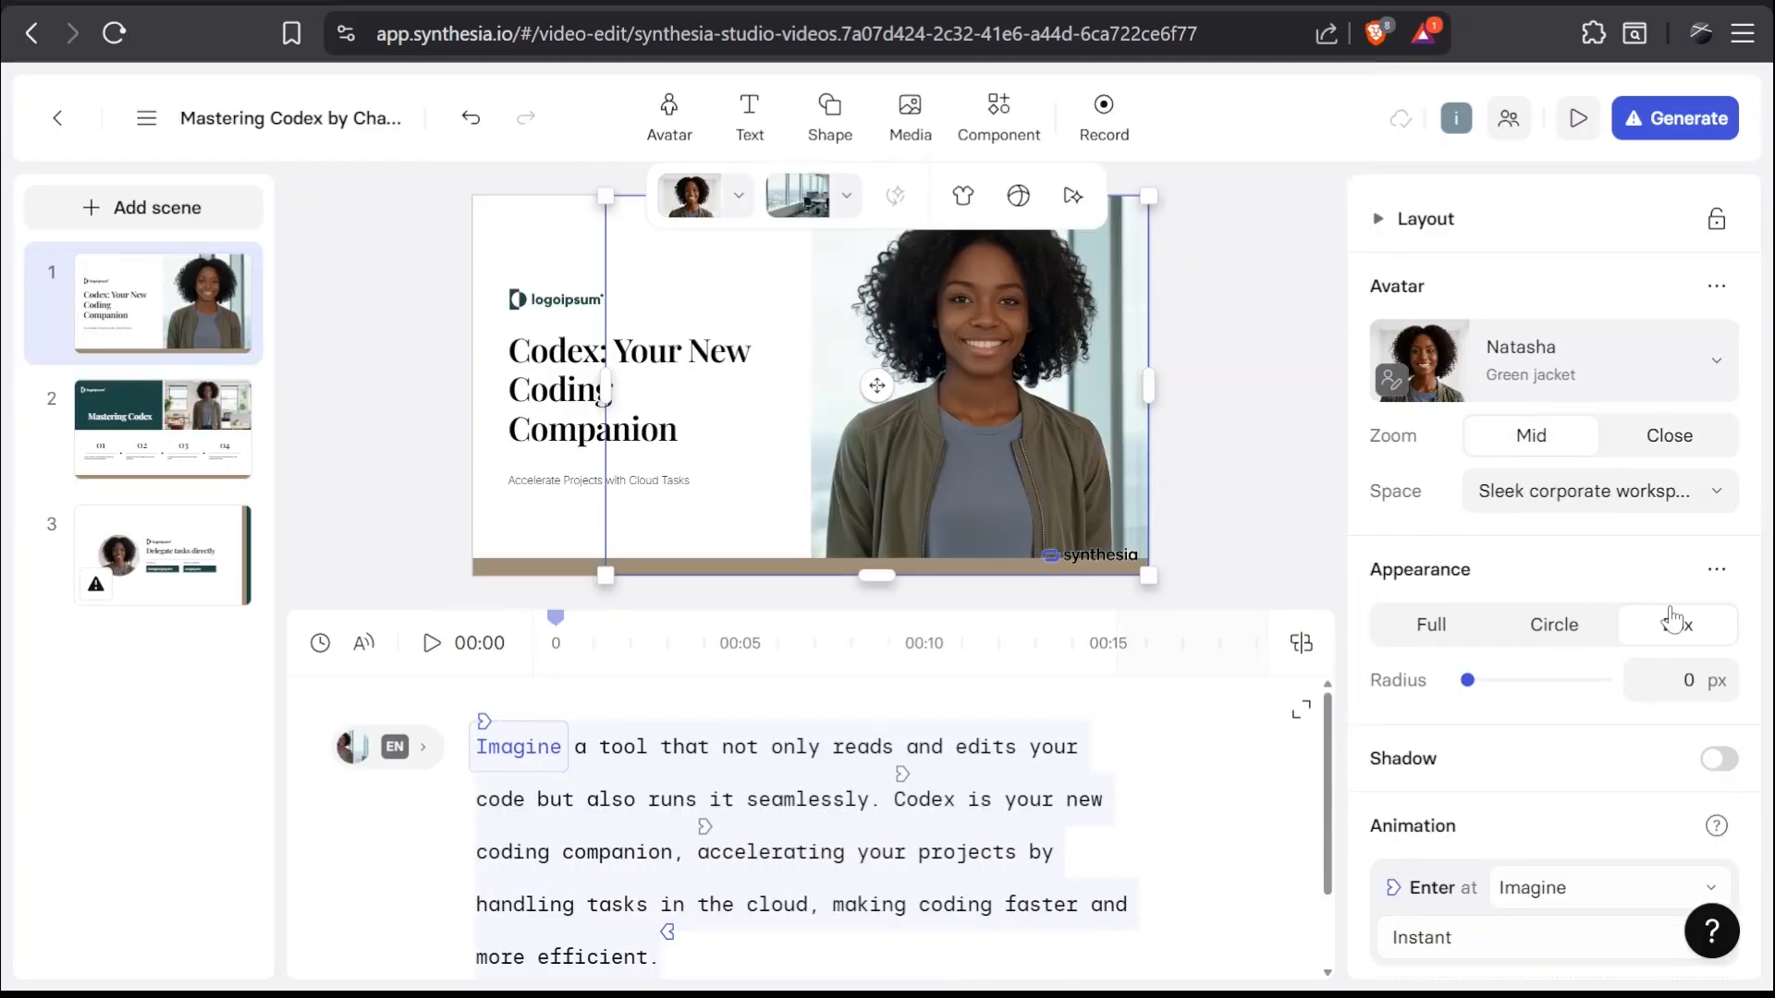
scroll(1664, 615, down, 3)
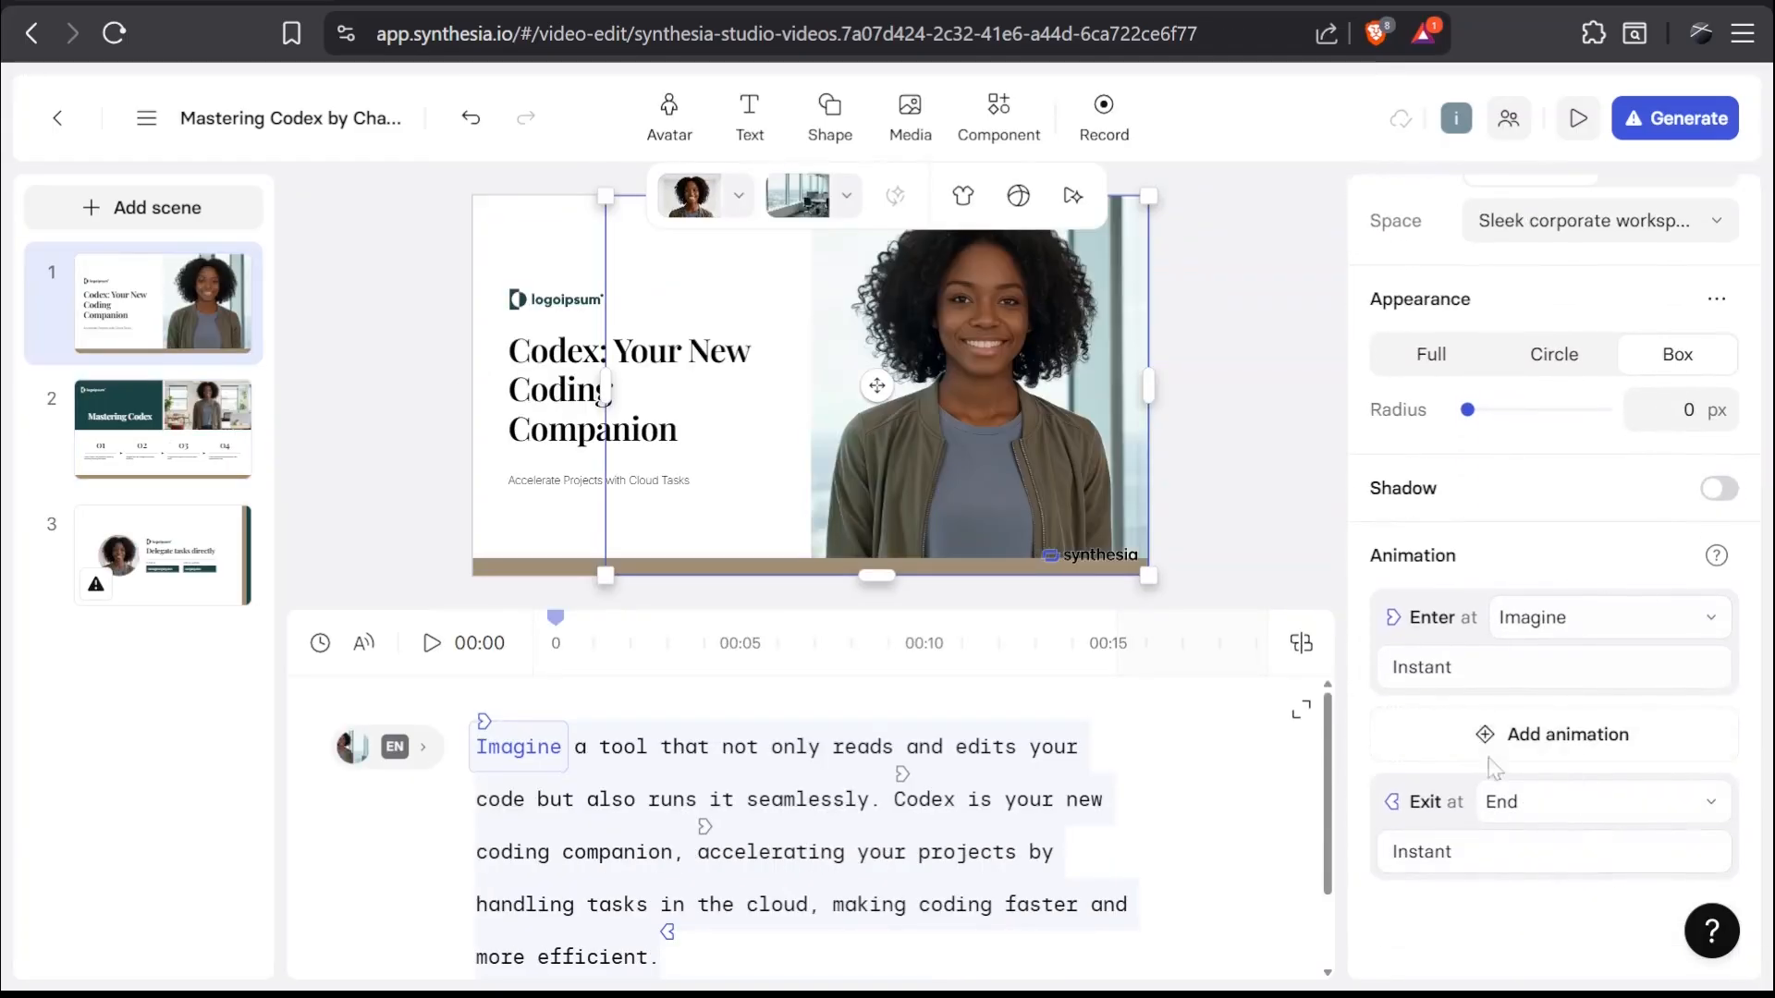
click(1274, 407)
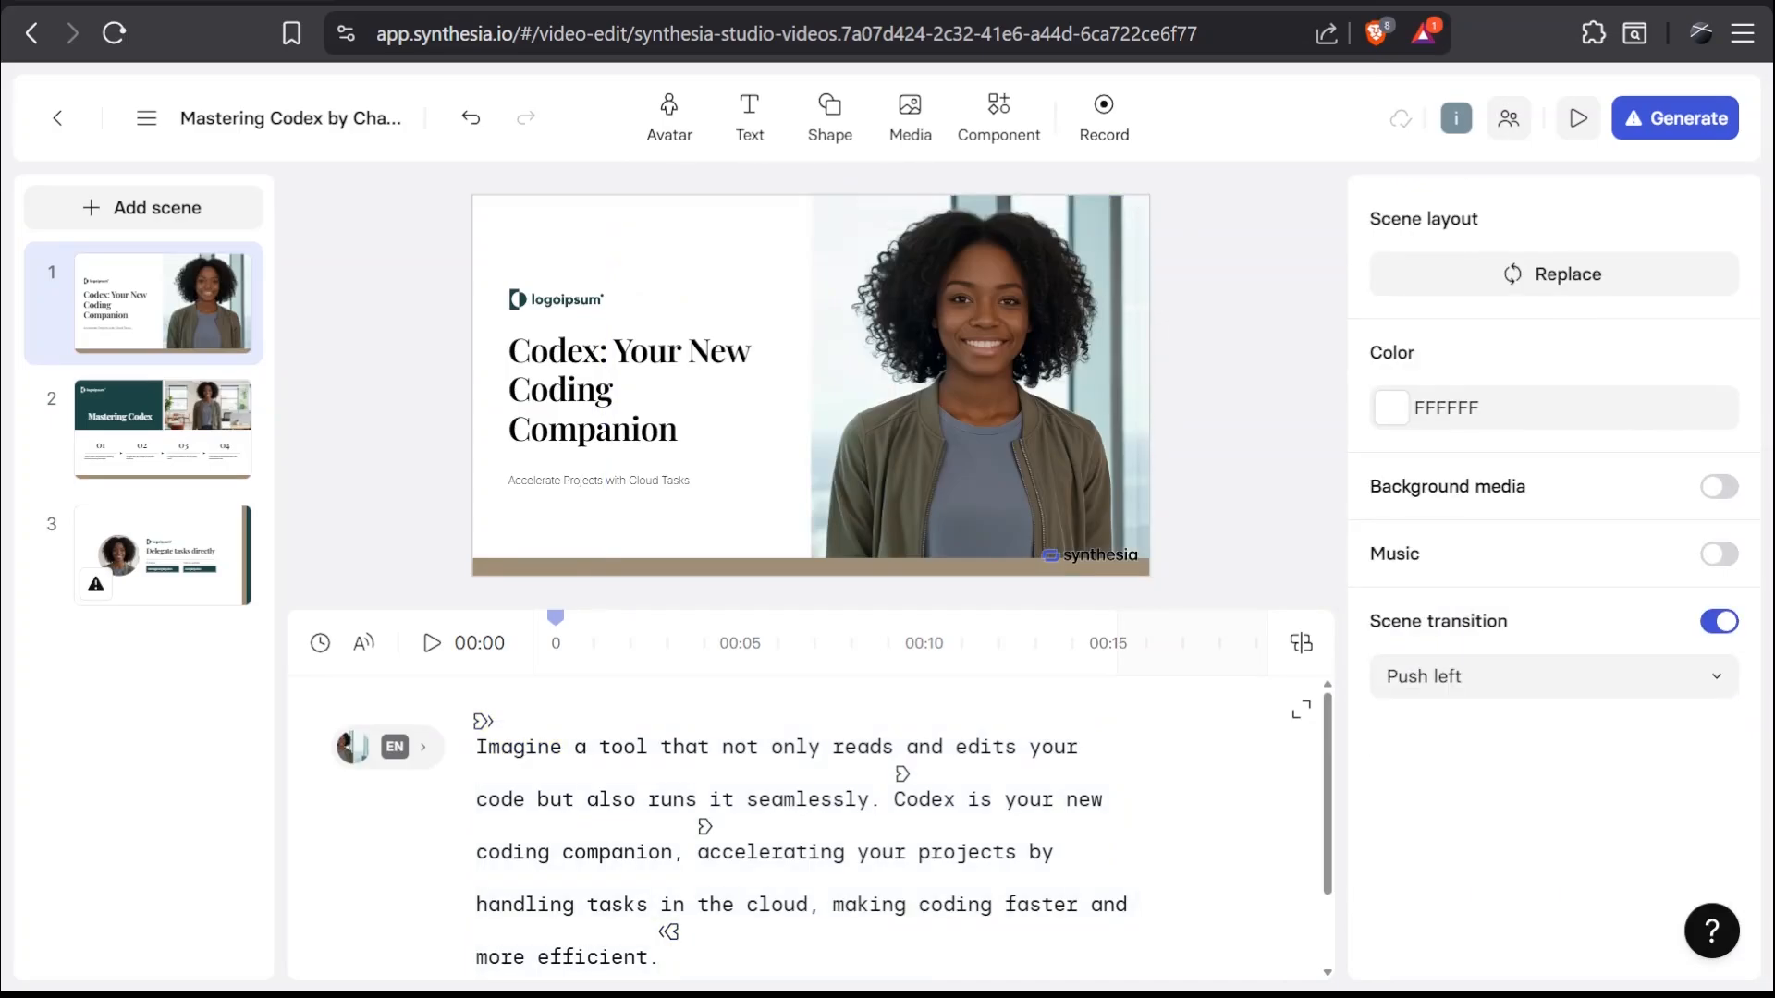
Step: Browse the English voices available for Natasha in scene 1 and preview the British voice named Natural
mouse_move(392, 767)
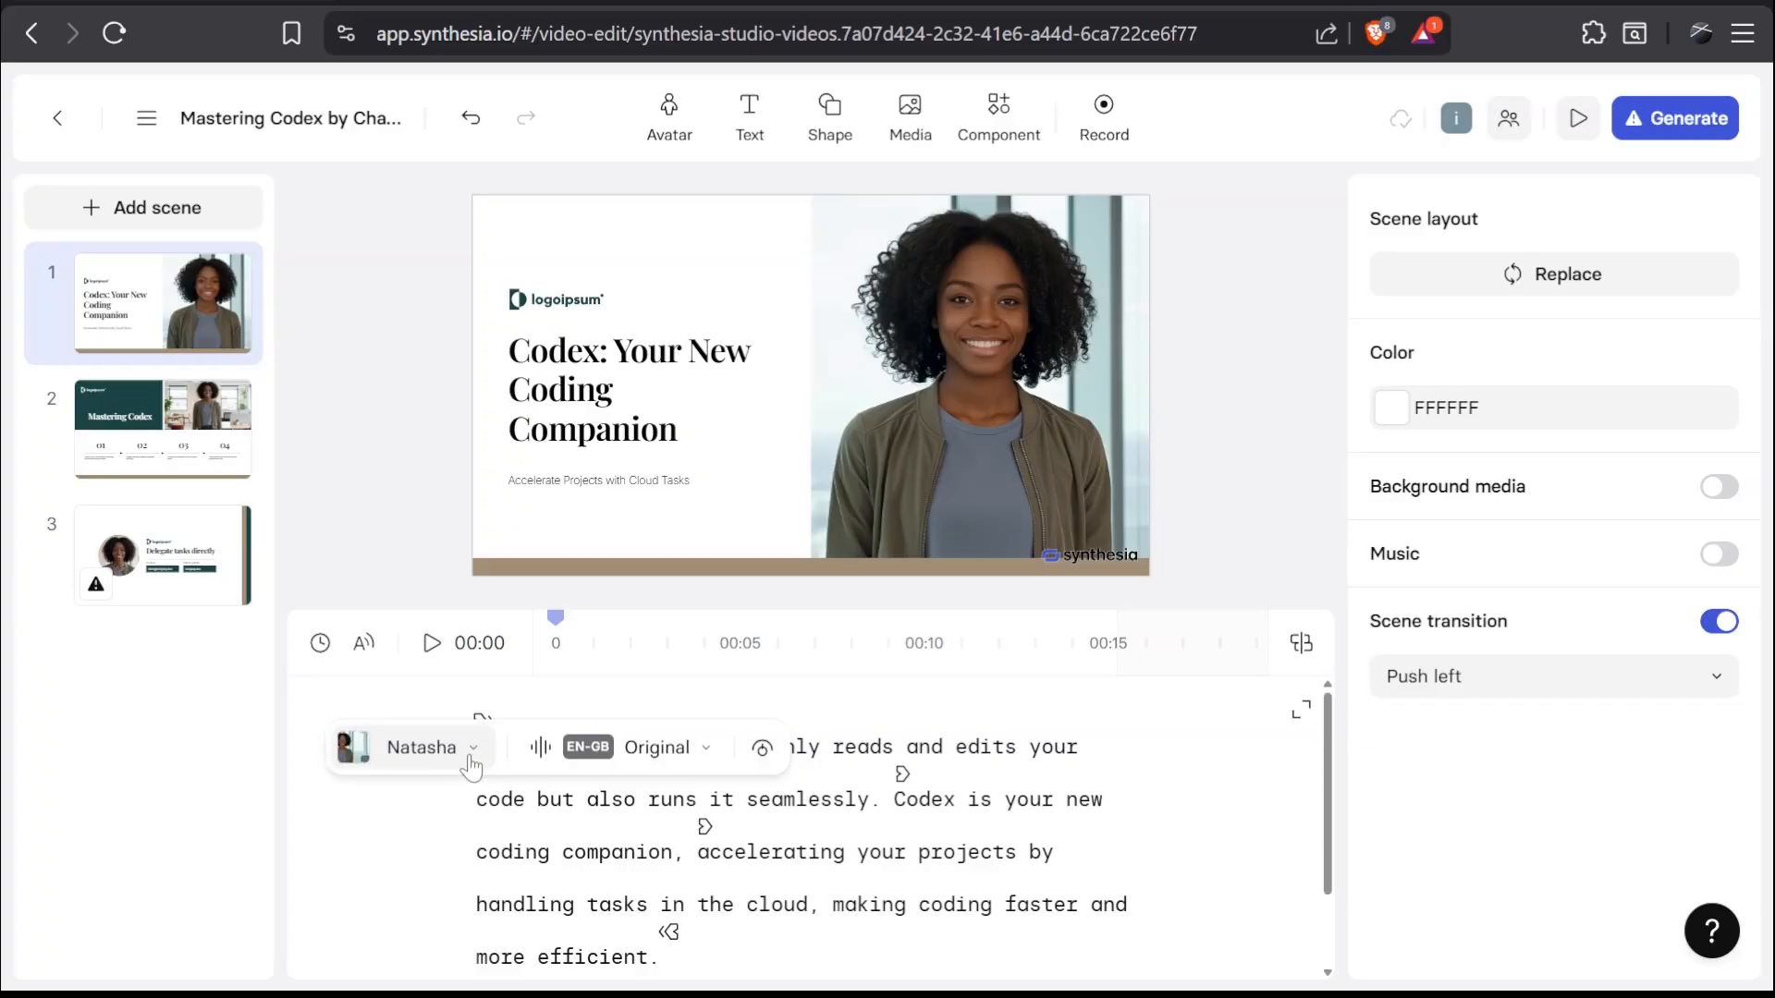
click(656, 760)
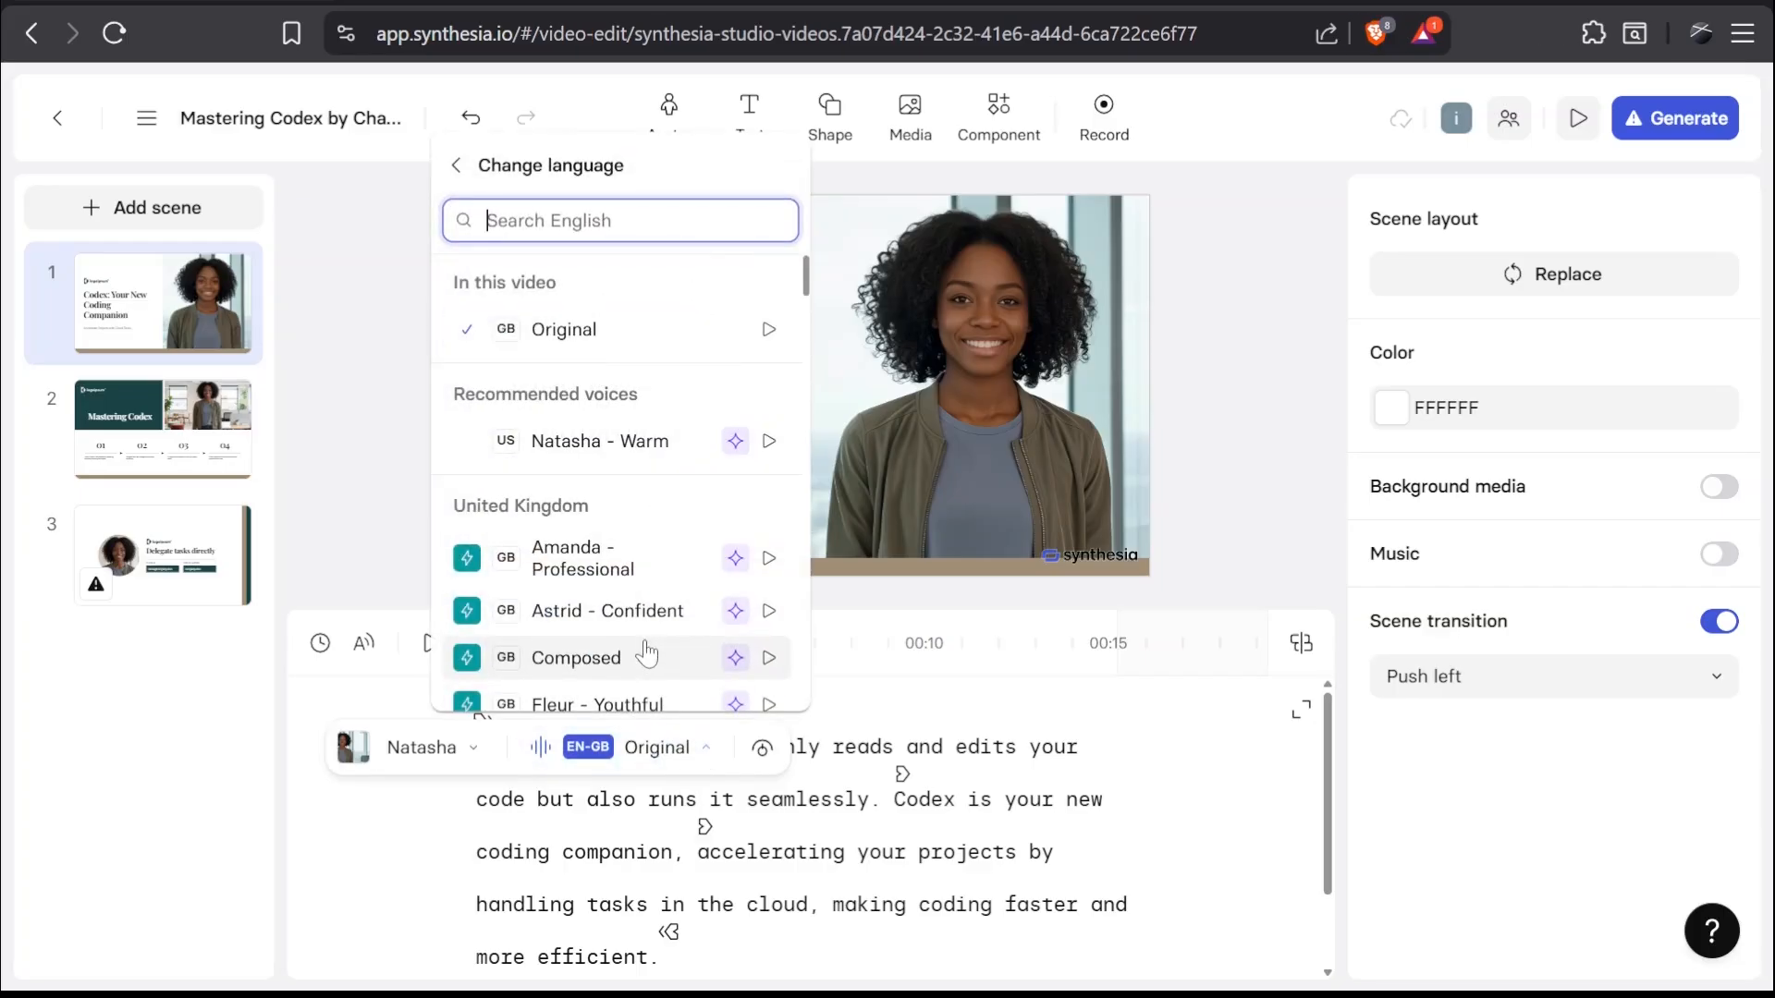
scroll(647, 654, down, 8)
text(zz)
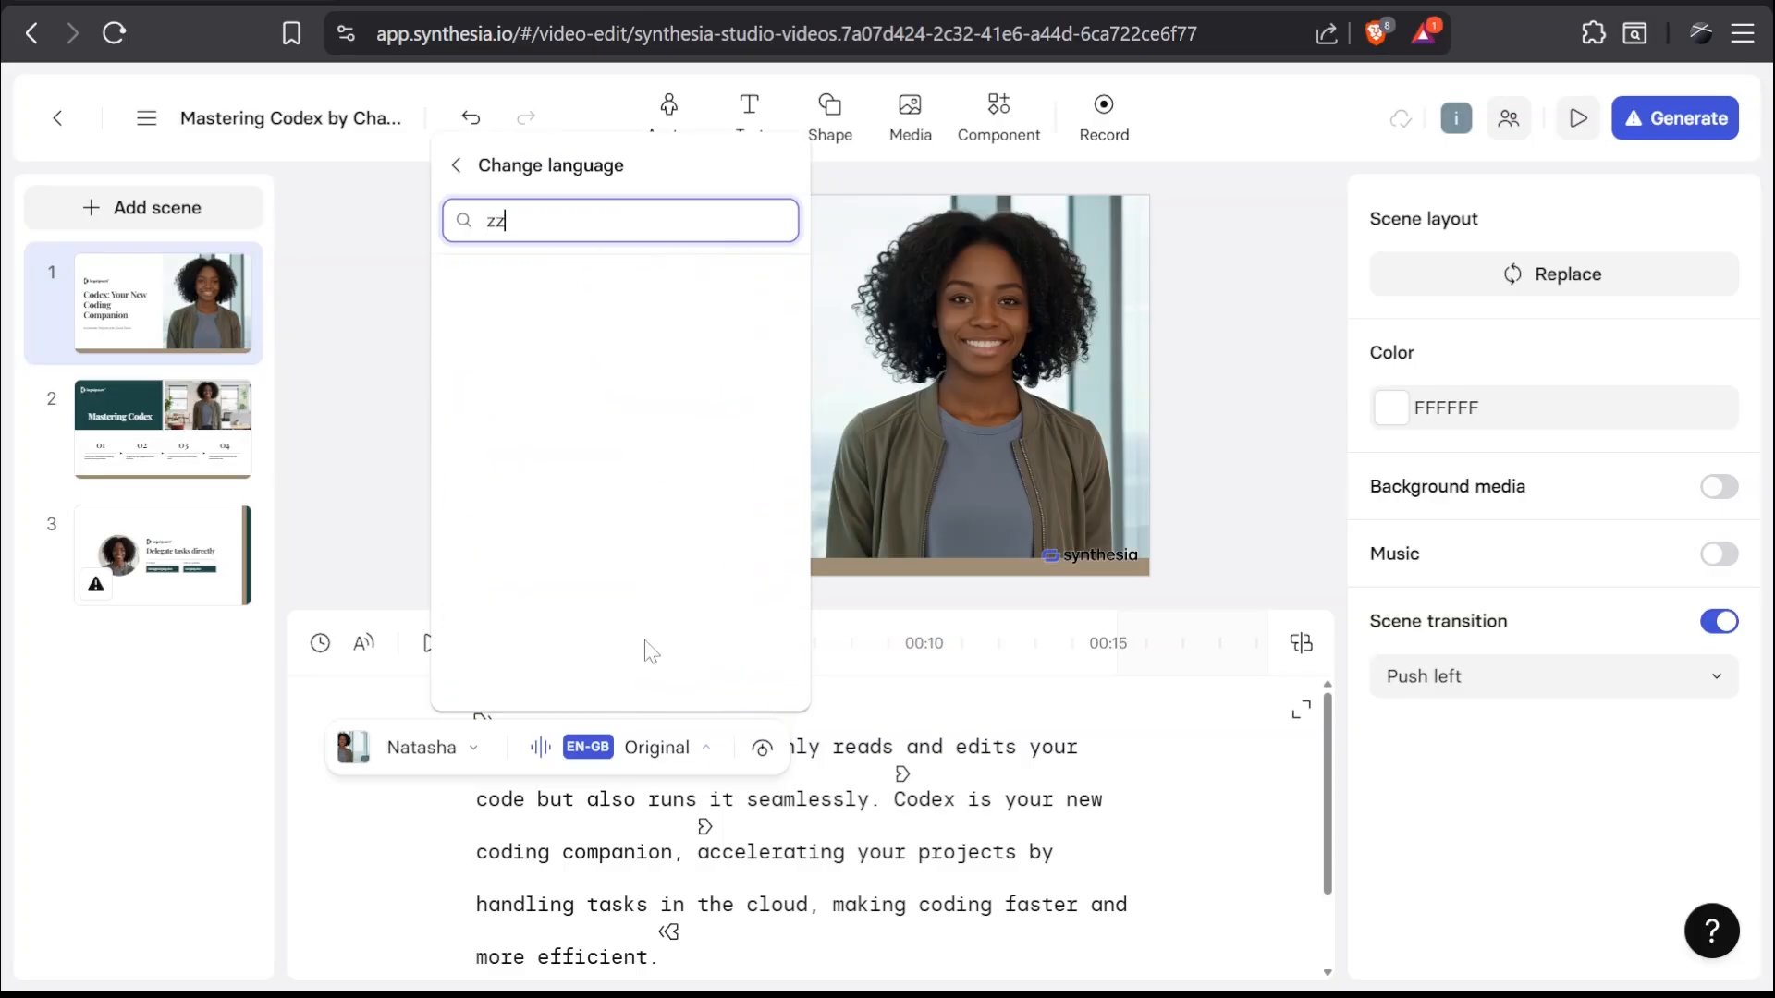
key(BackSpace)
key(BackSpace)
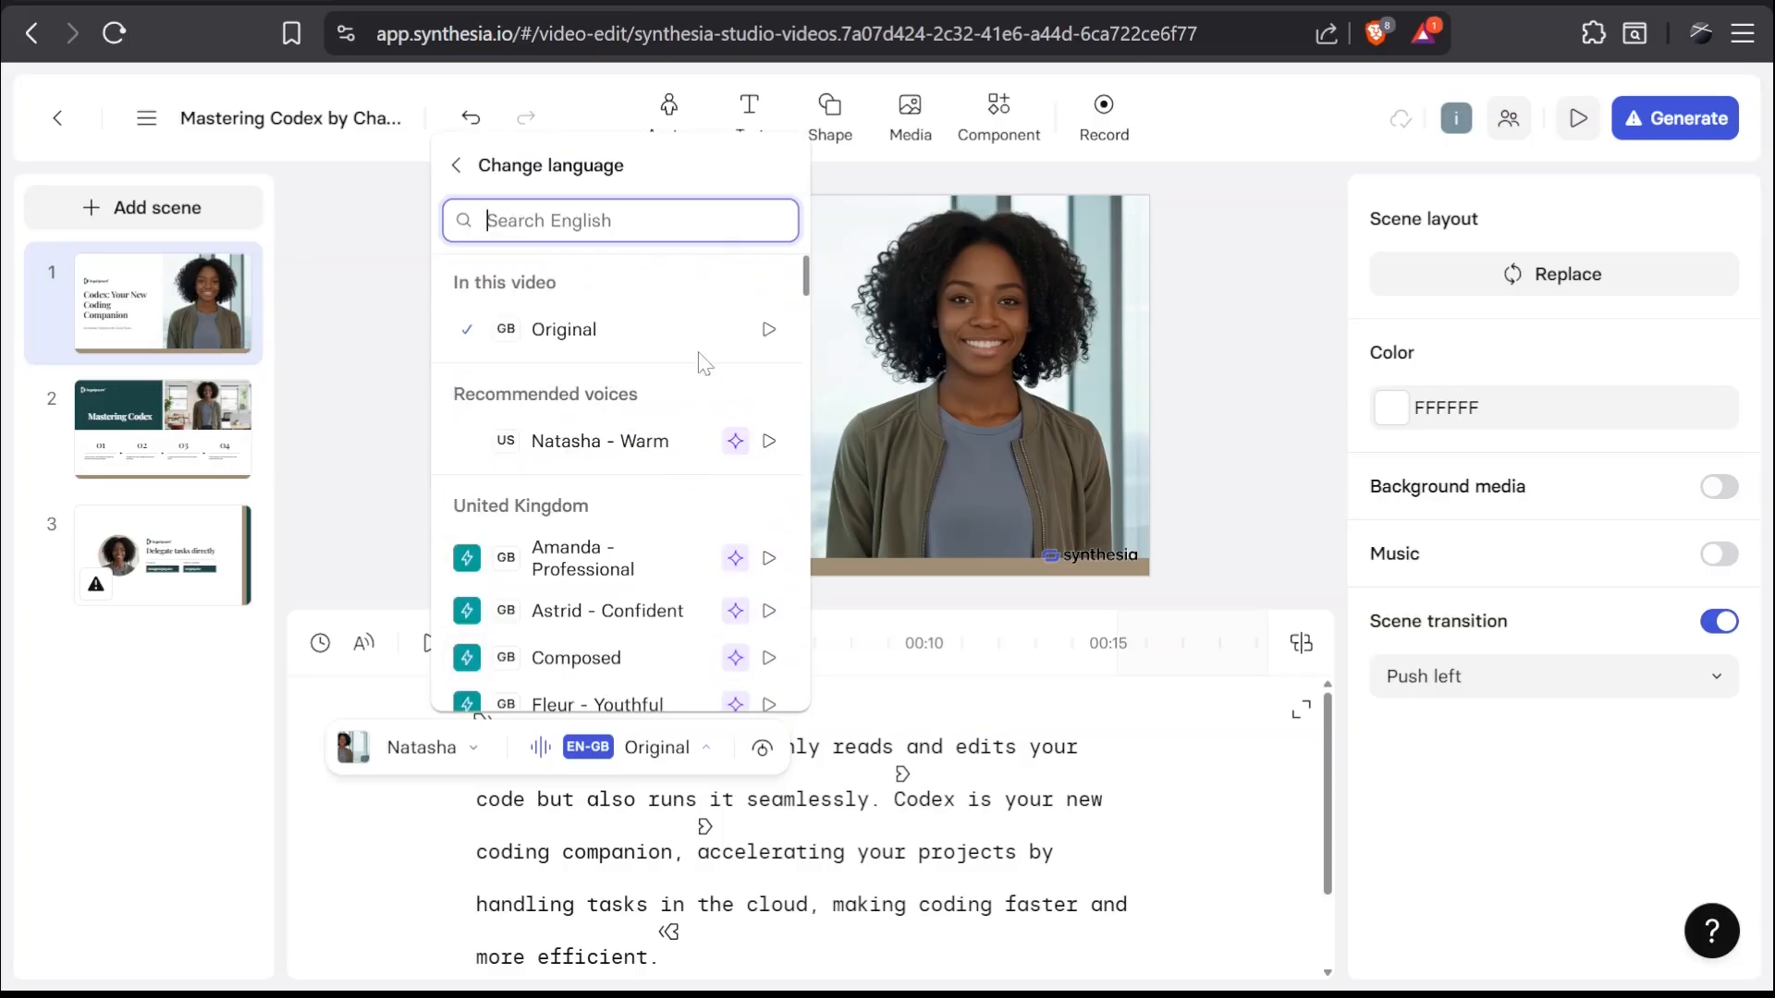
scroll(706, 362, down, 3)
scroll(700, 358, down, 2)
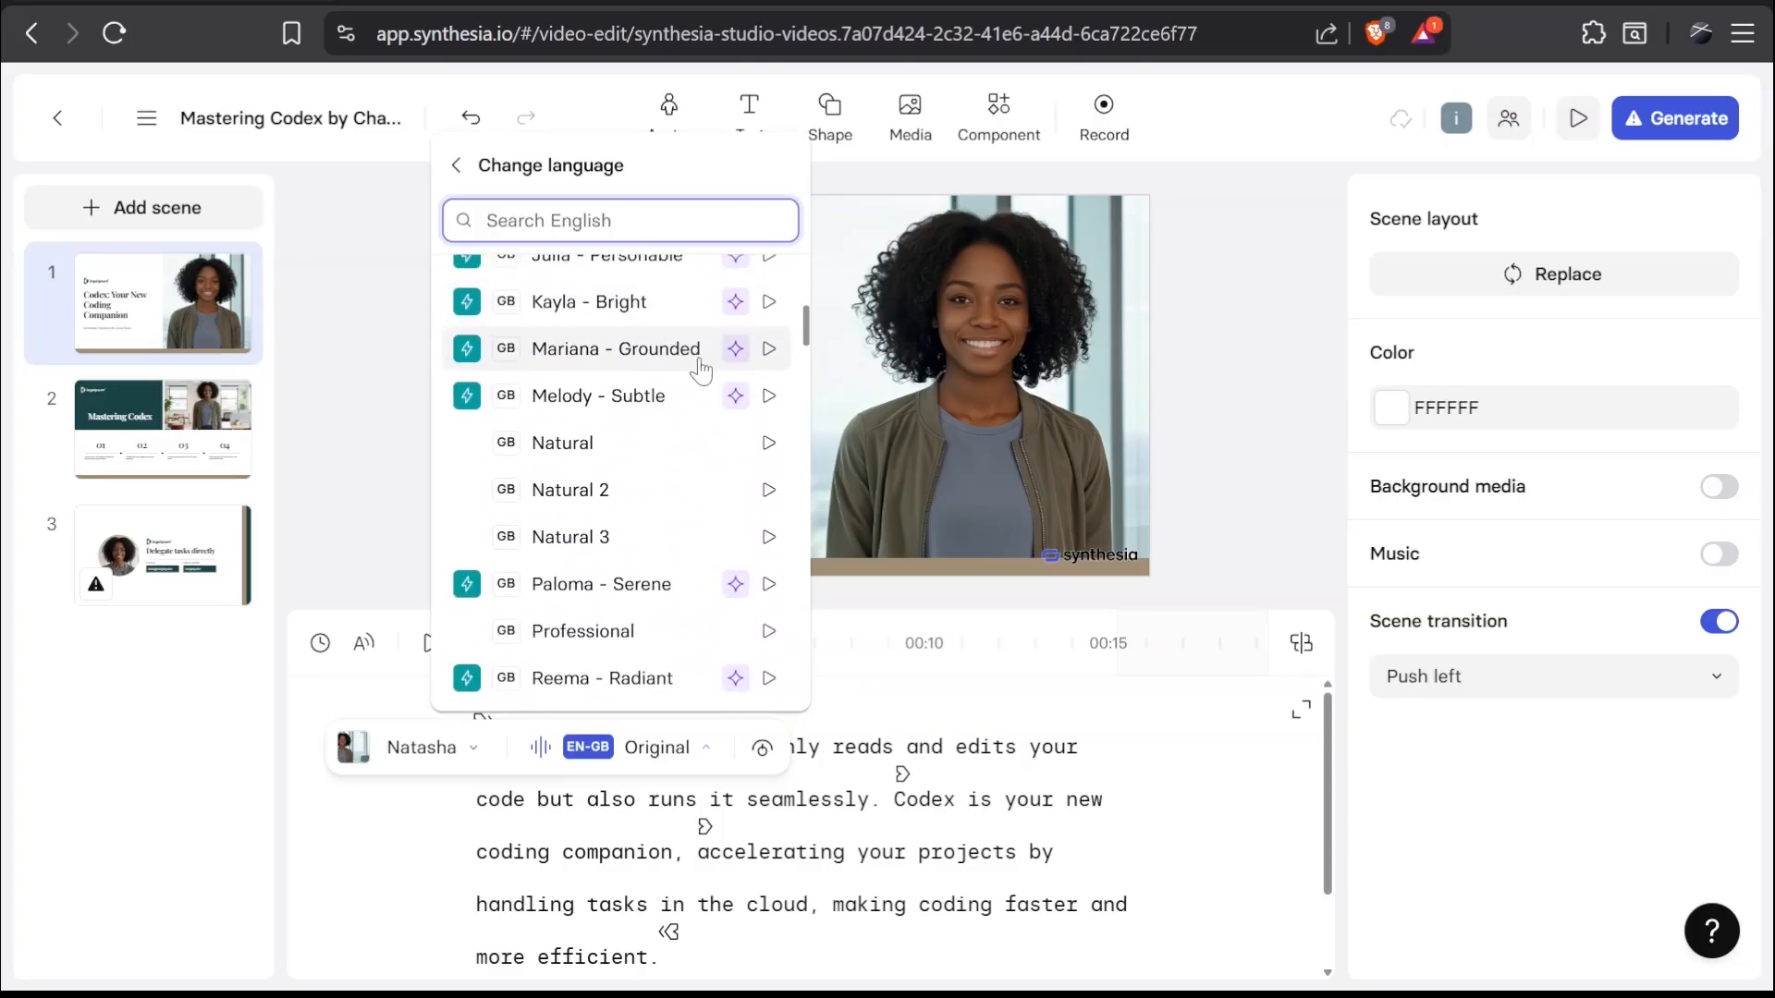
click(768, 443)
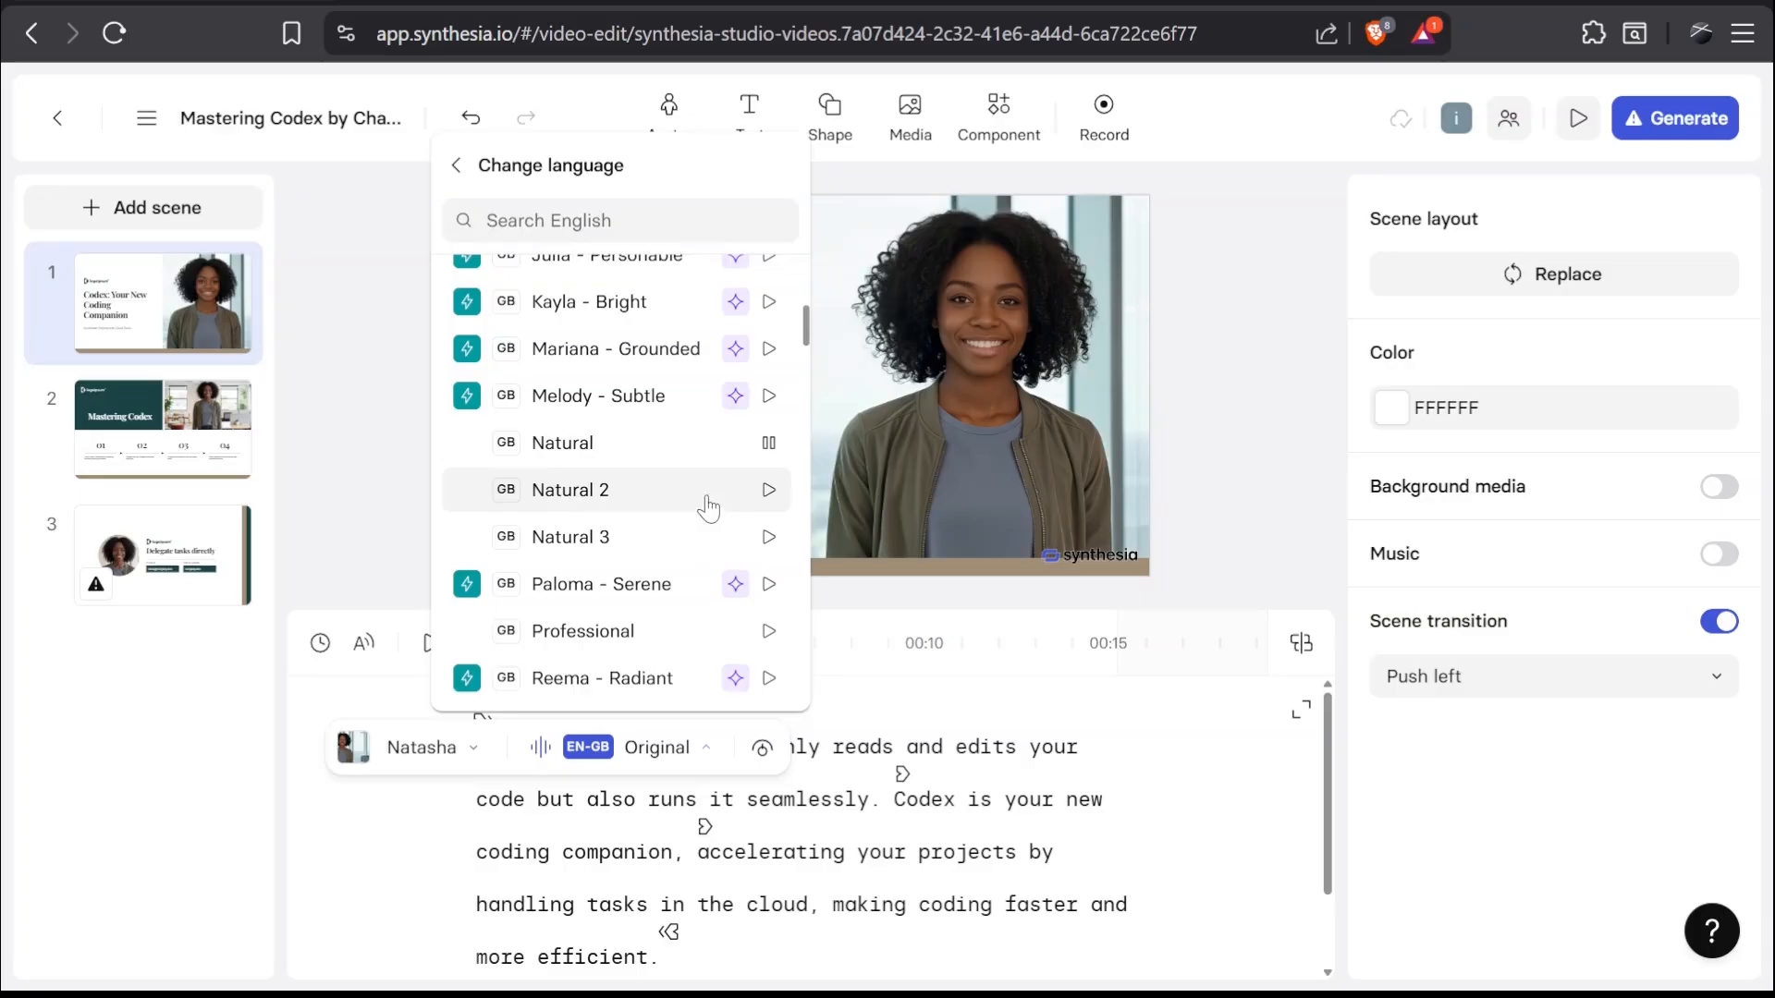
Step: Set Natasha's voice to the US Natasha - Warm and apply the voice change to all scenes
text(z)
scroll(682, 377, down, 1)
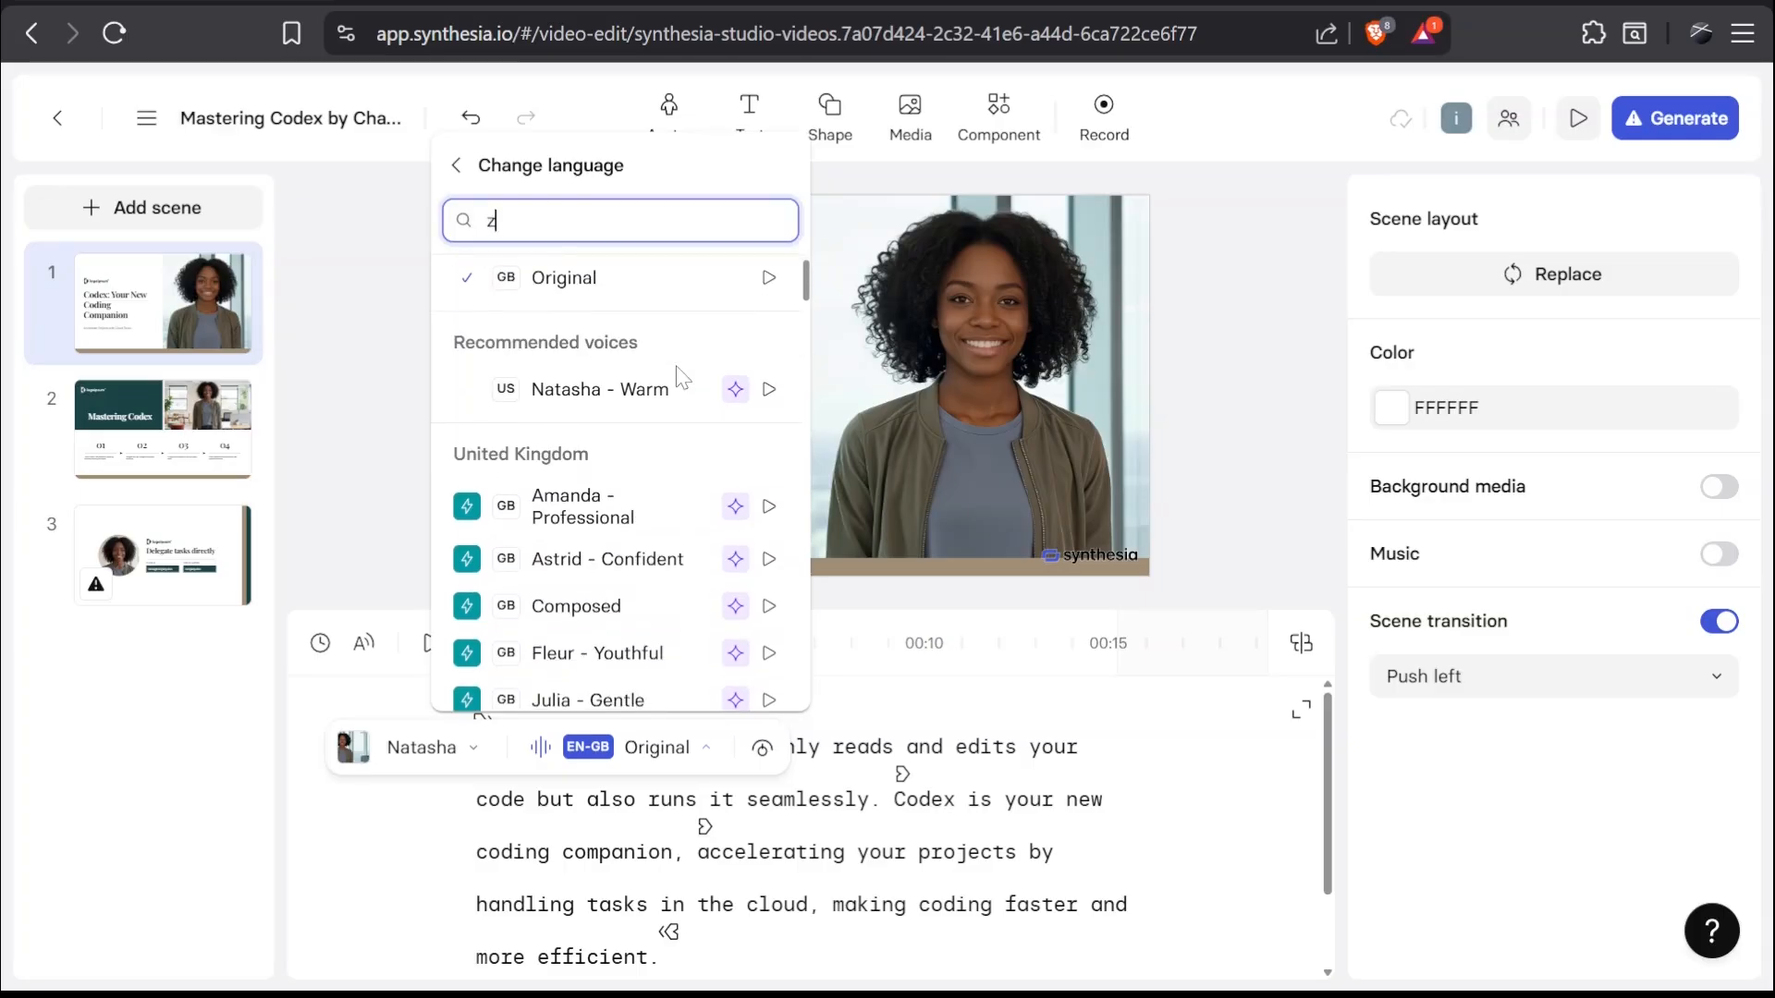
scroll(682, 378, up, 1)
key(BackSpace)
scroll(712, 372, down, 1)
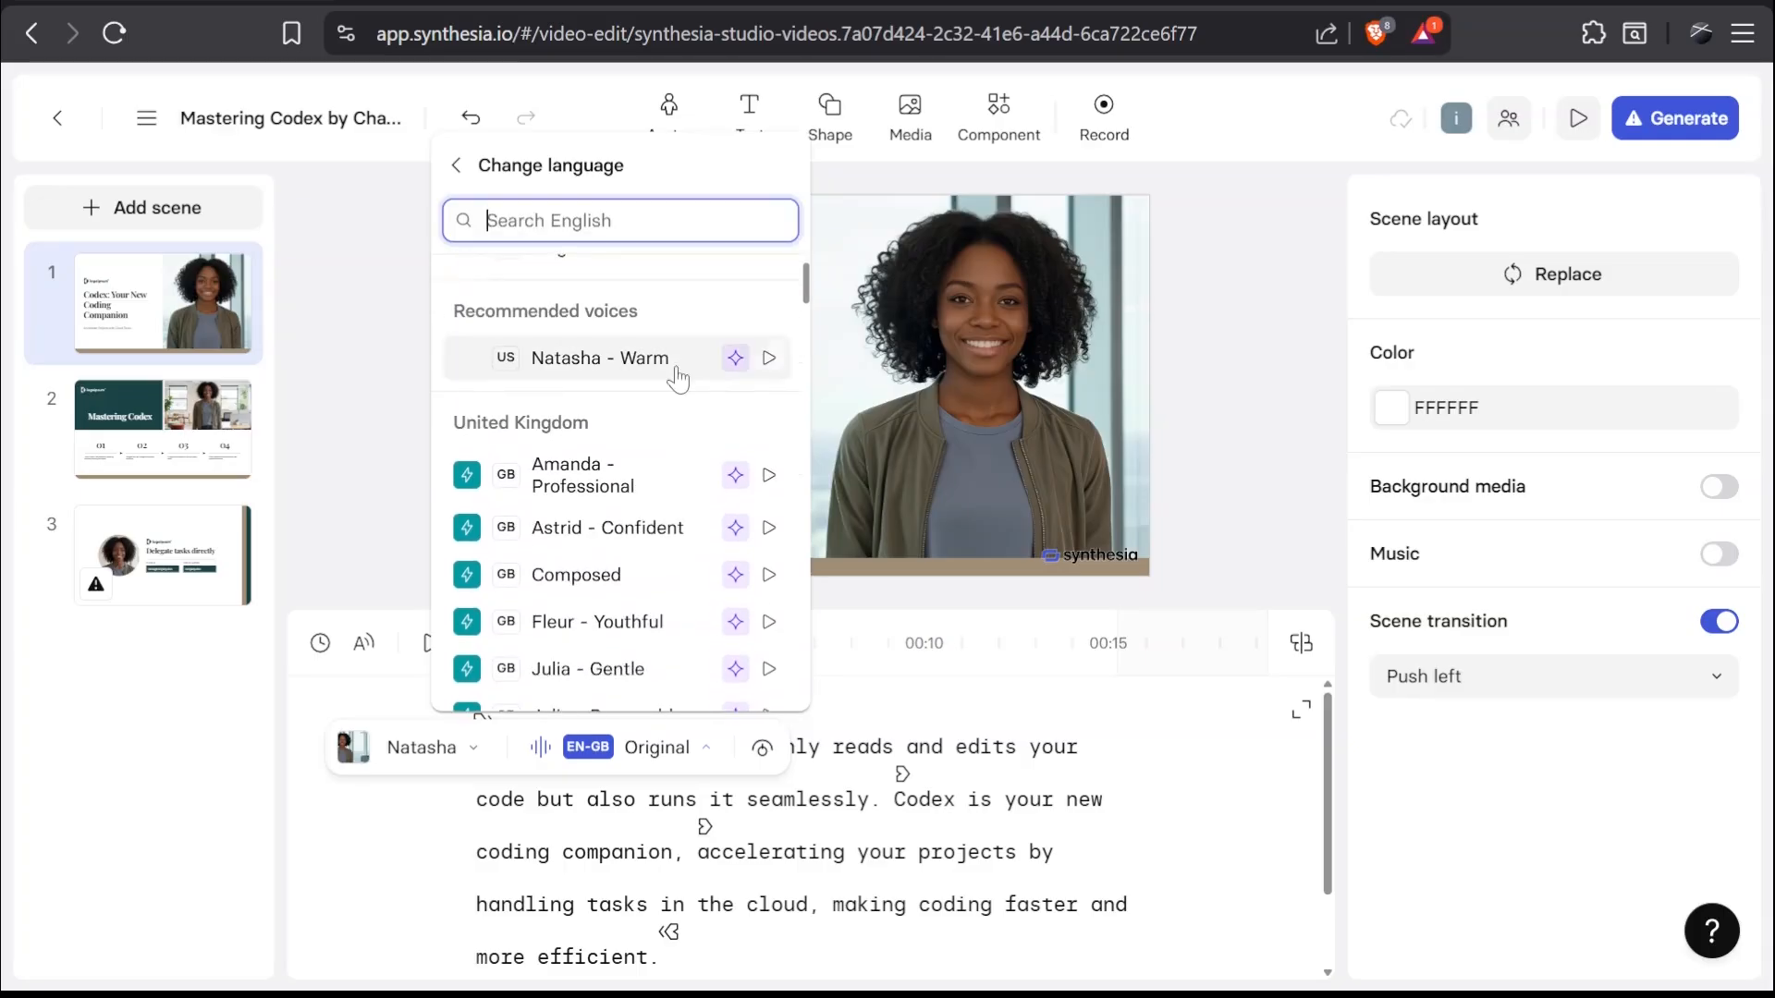
click(567, 360)
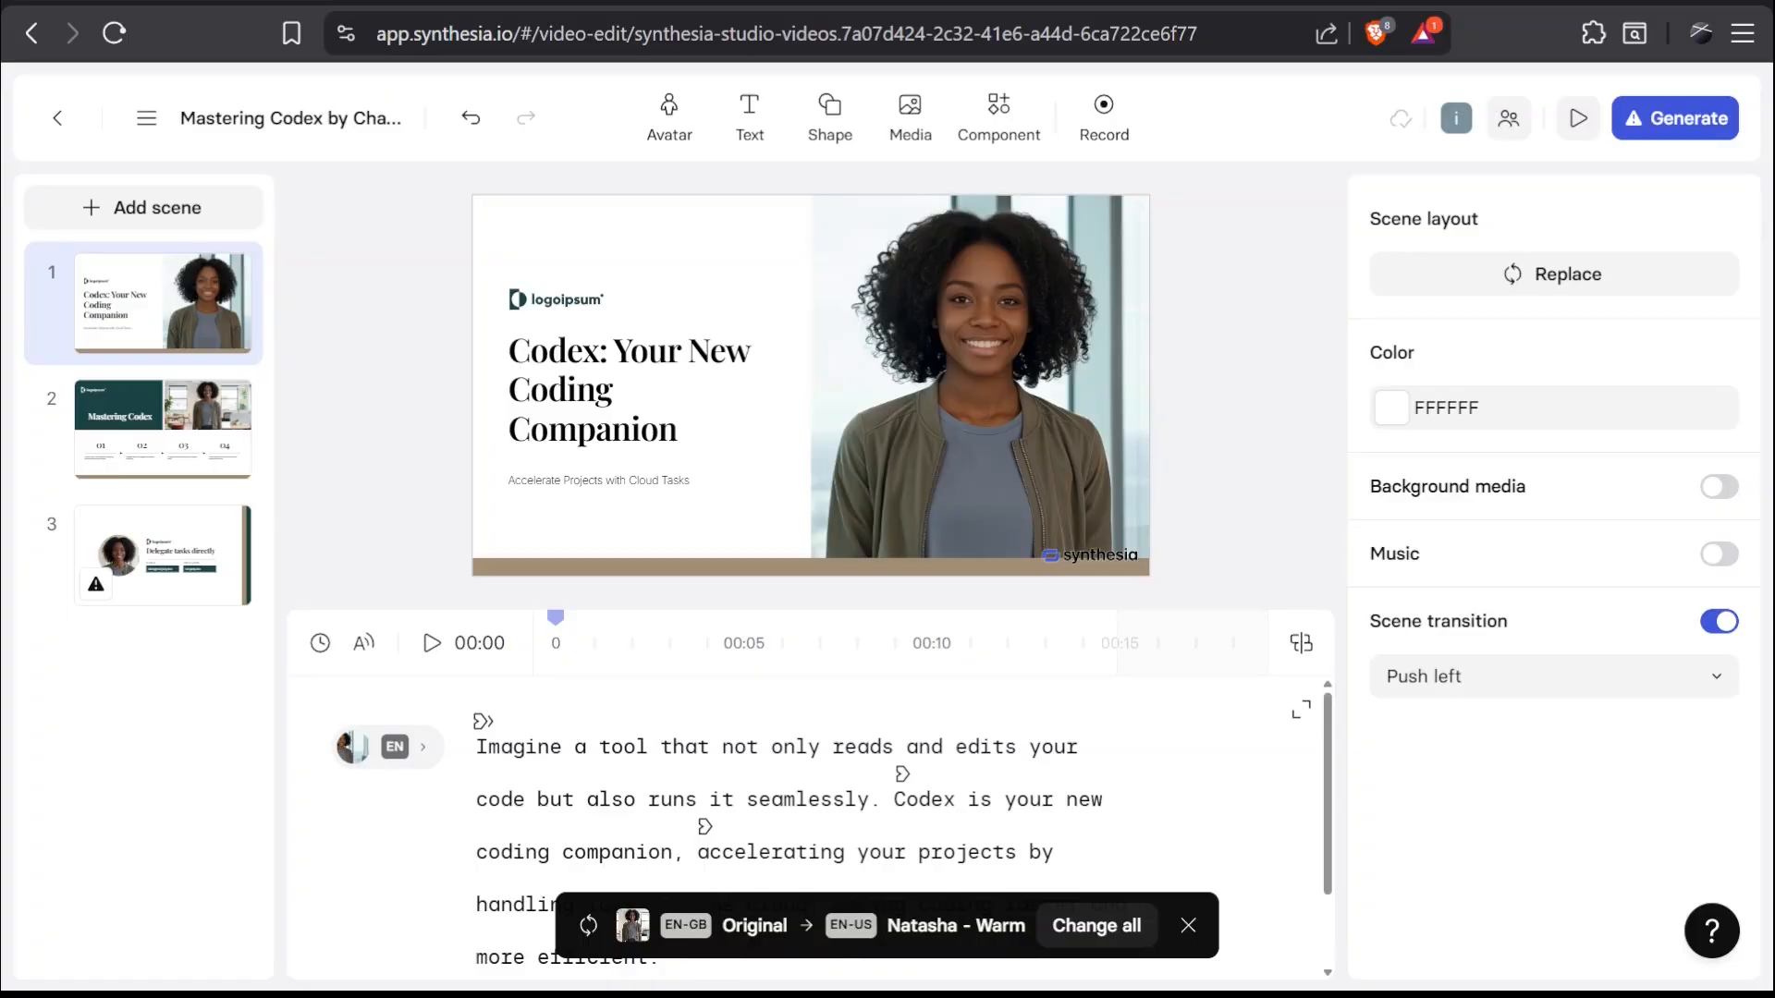
click(1089, 925)
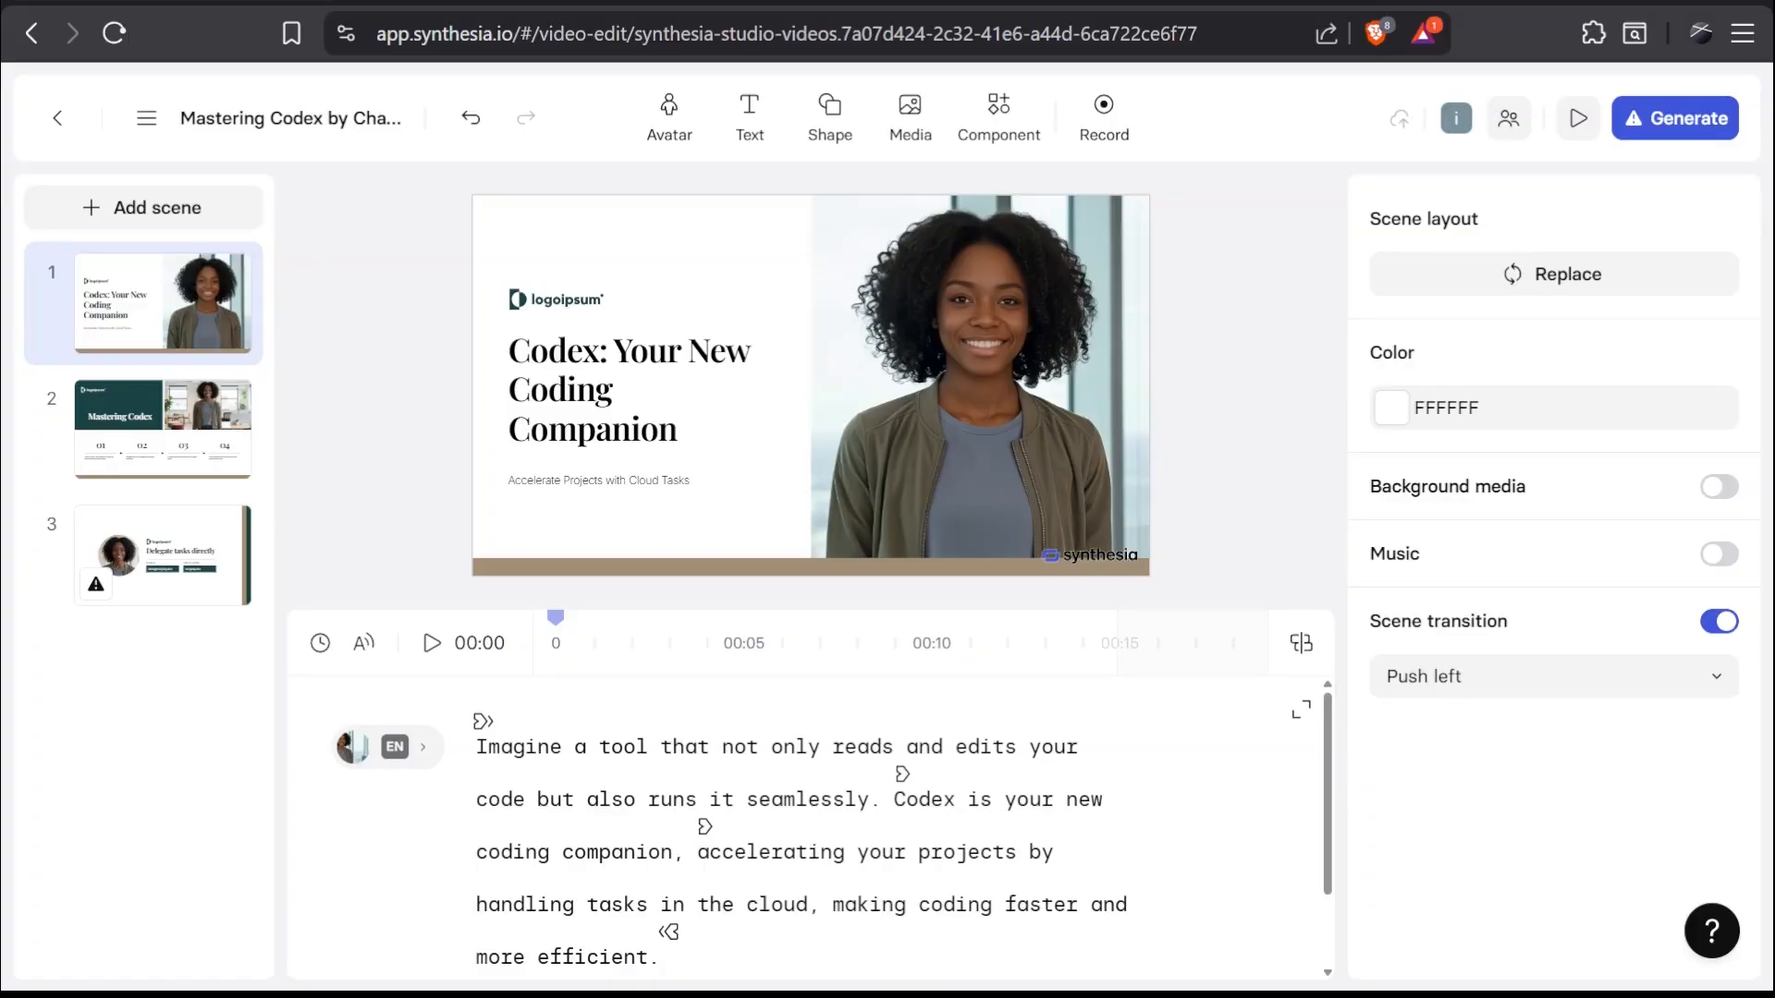
Step: Review the script and scenes 2 and 3, and check the properties of the white rectangle in scene 1
scroll(1333, 760, down, 2)
scroll(1333, 760, up, 2)
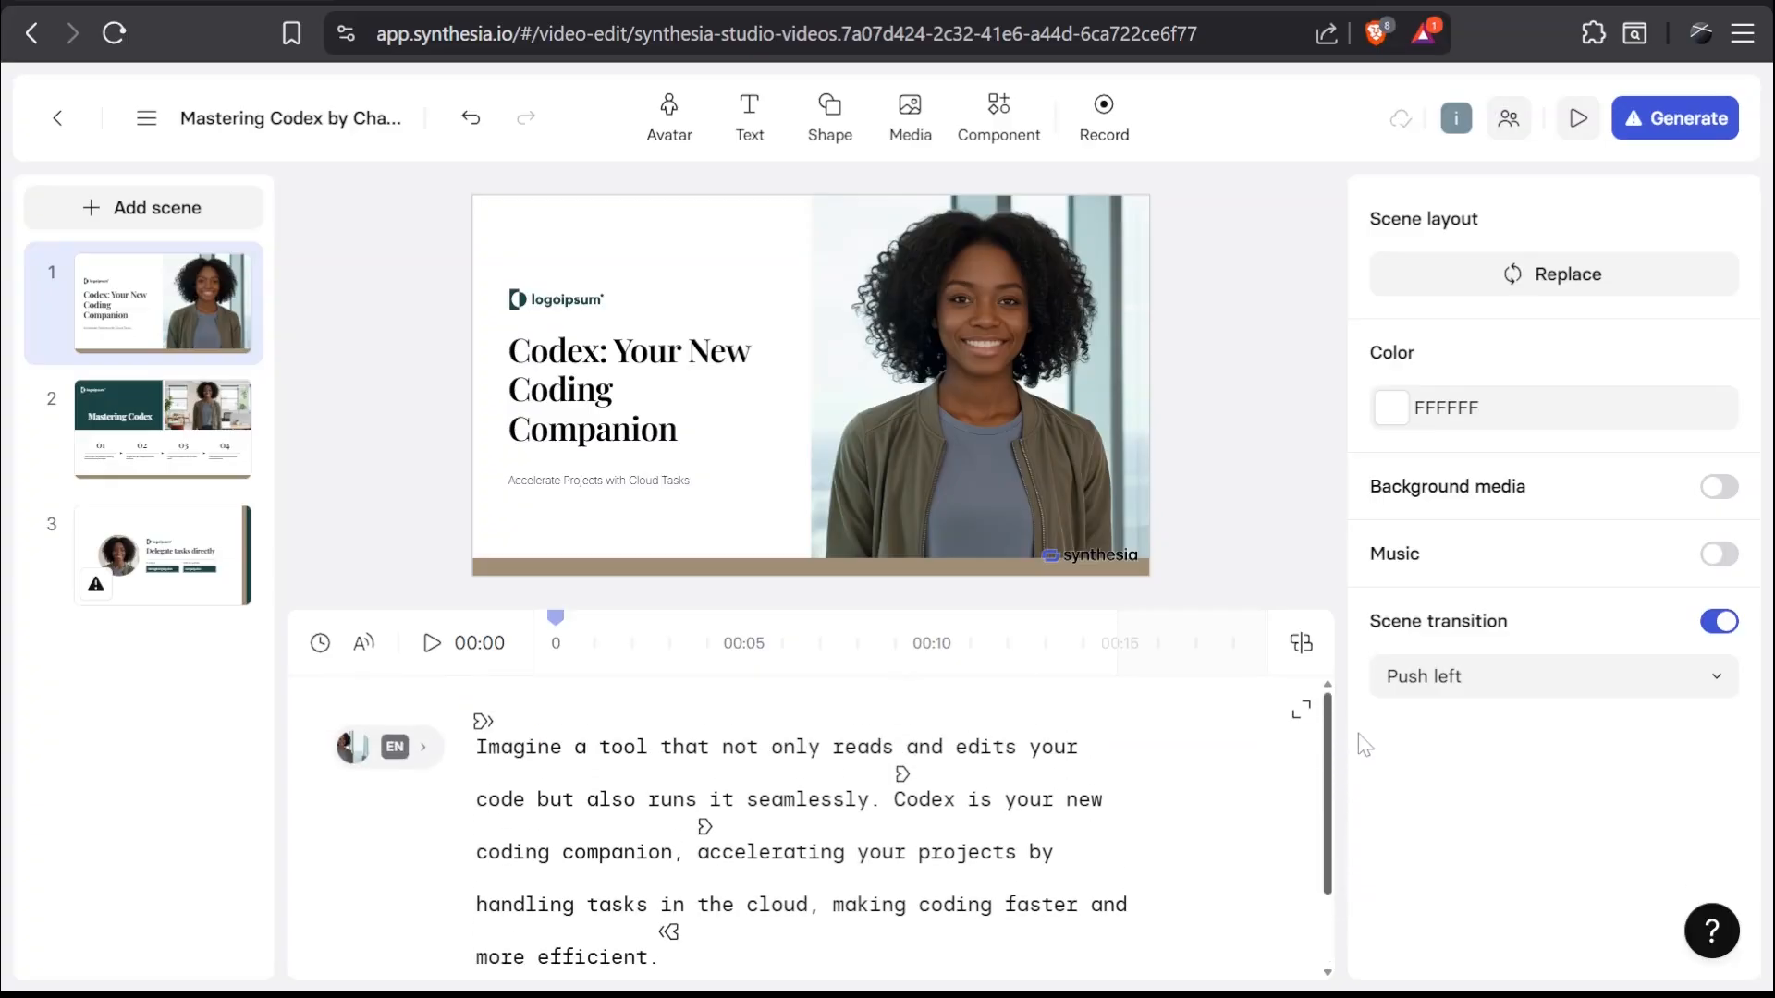
click(191, 467)
click(199, 596)
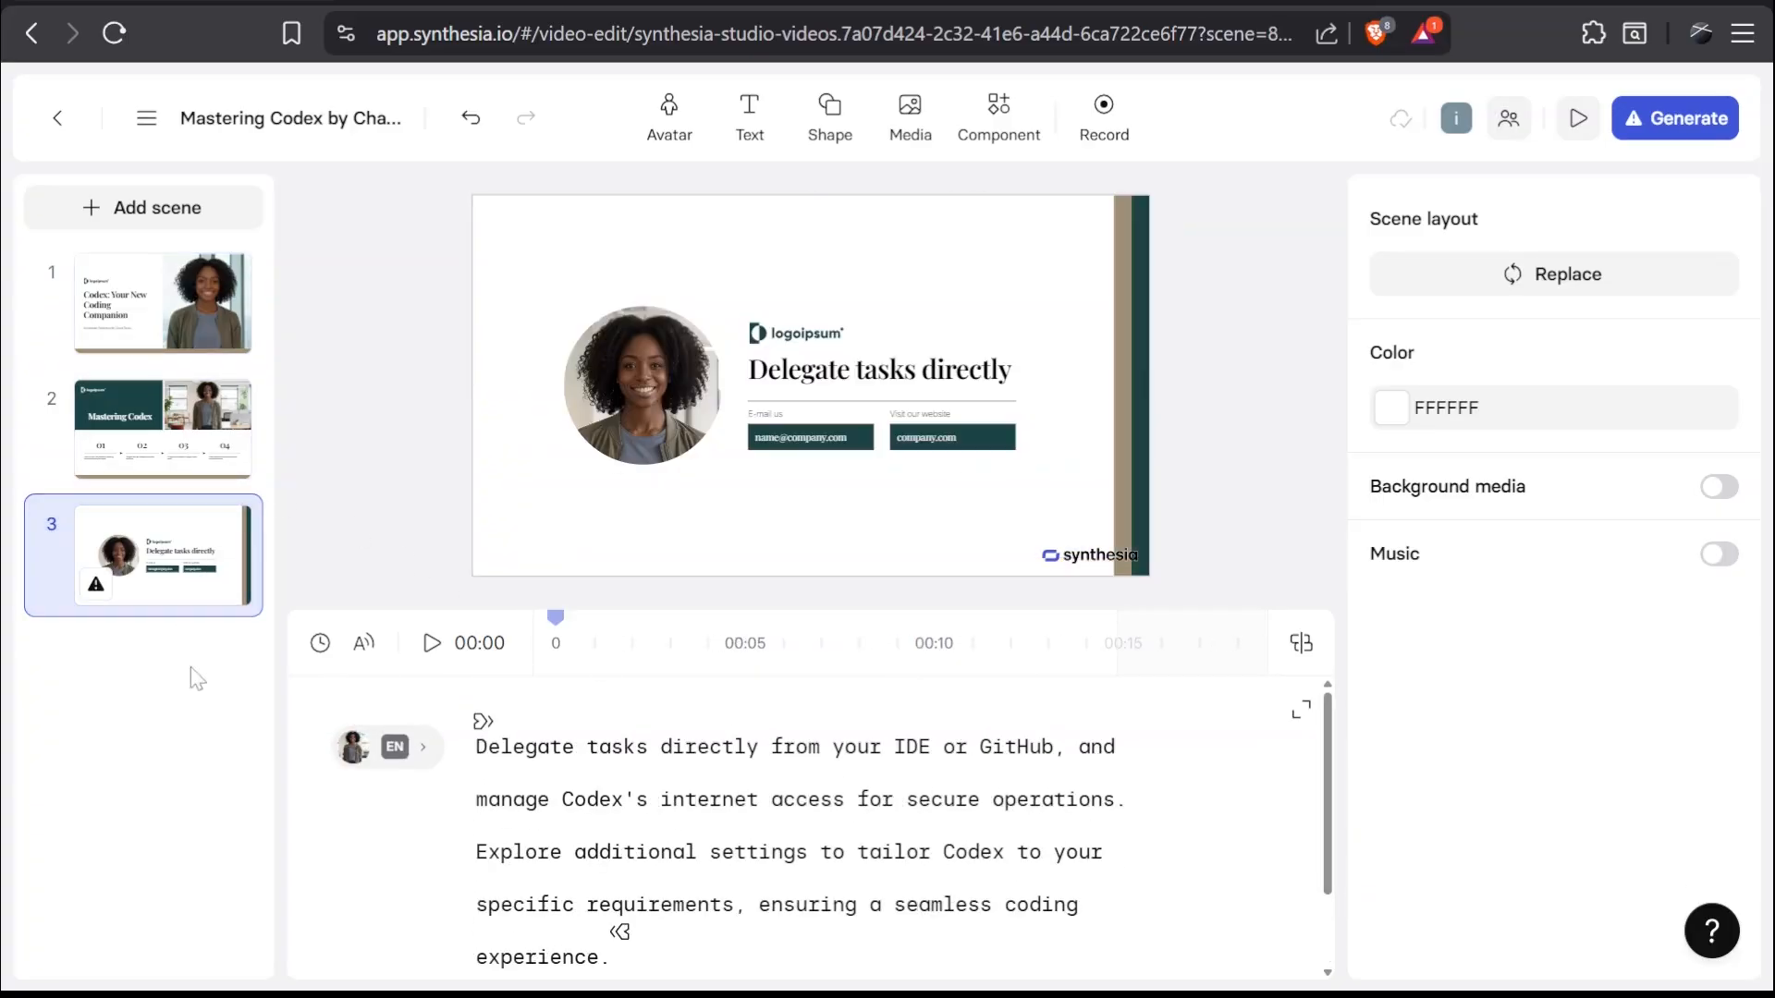
key(Up)
key(Up)
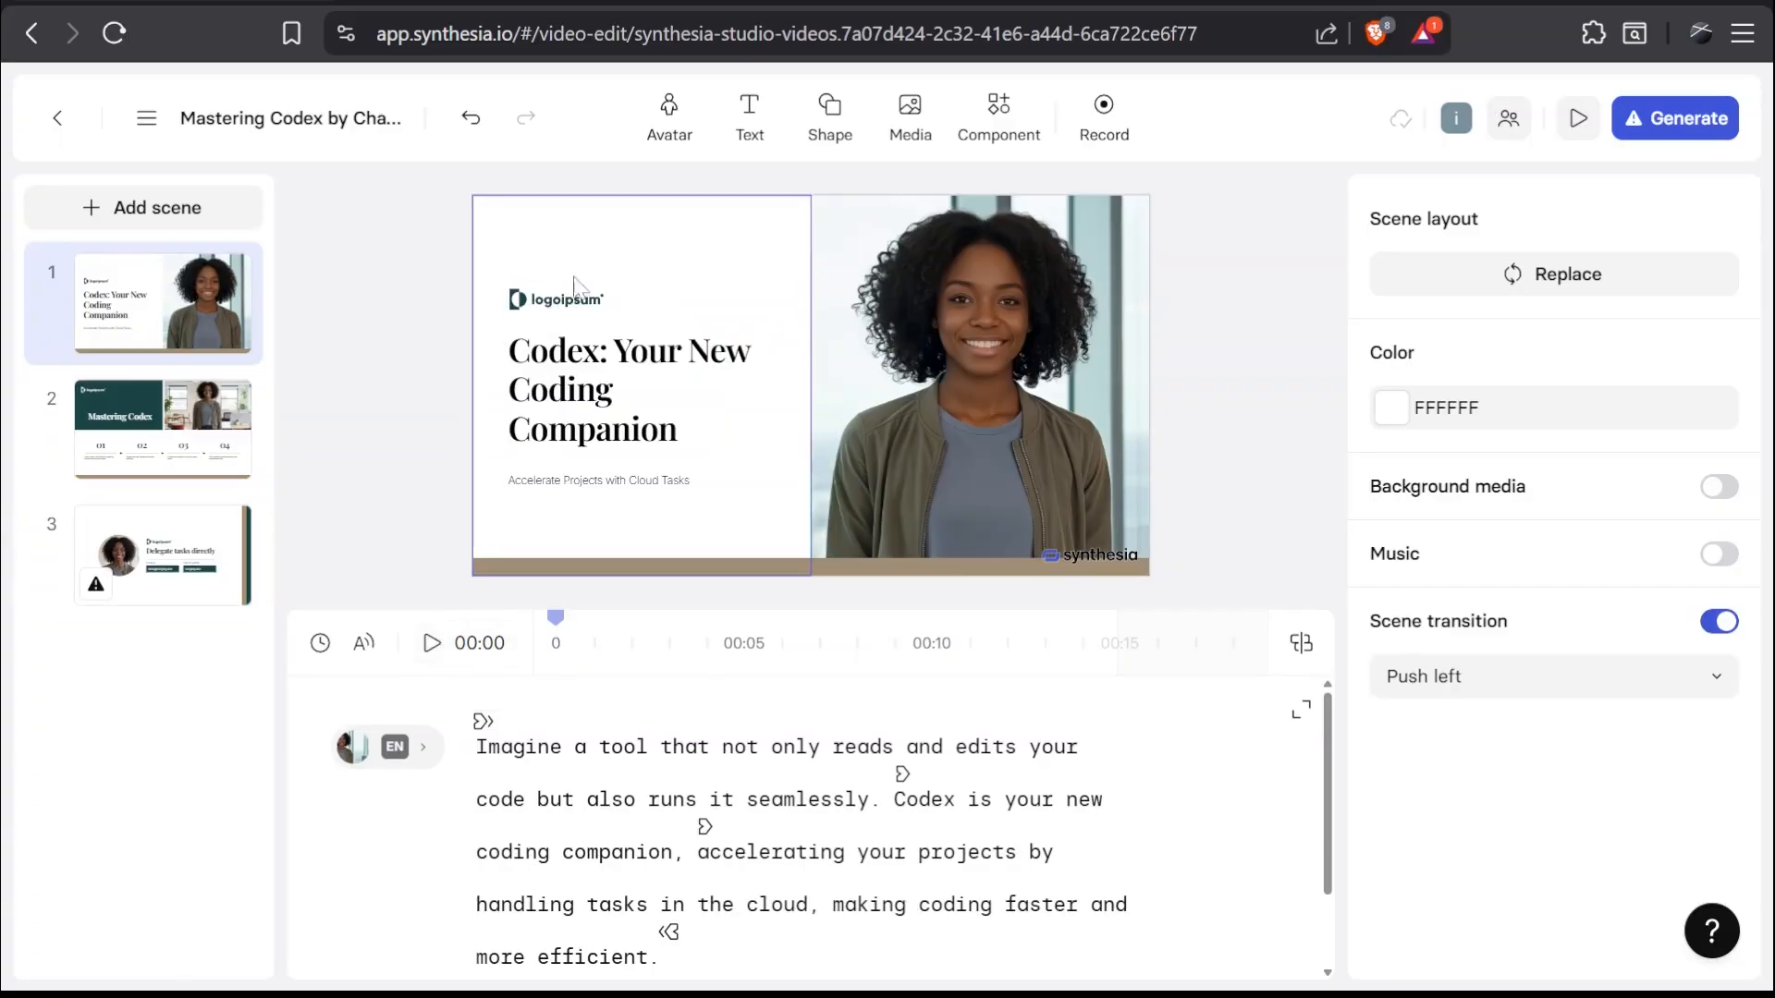
click(574, 244)
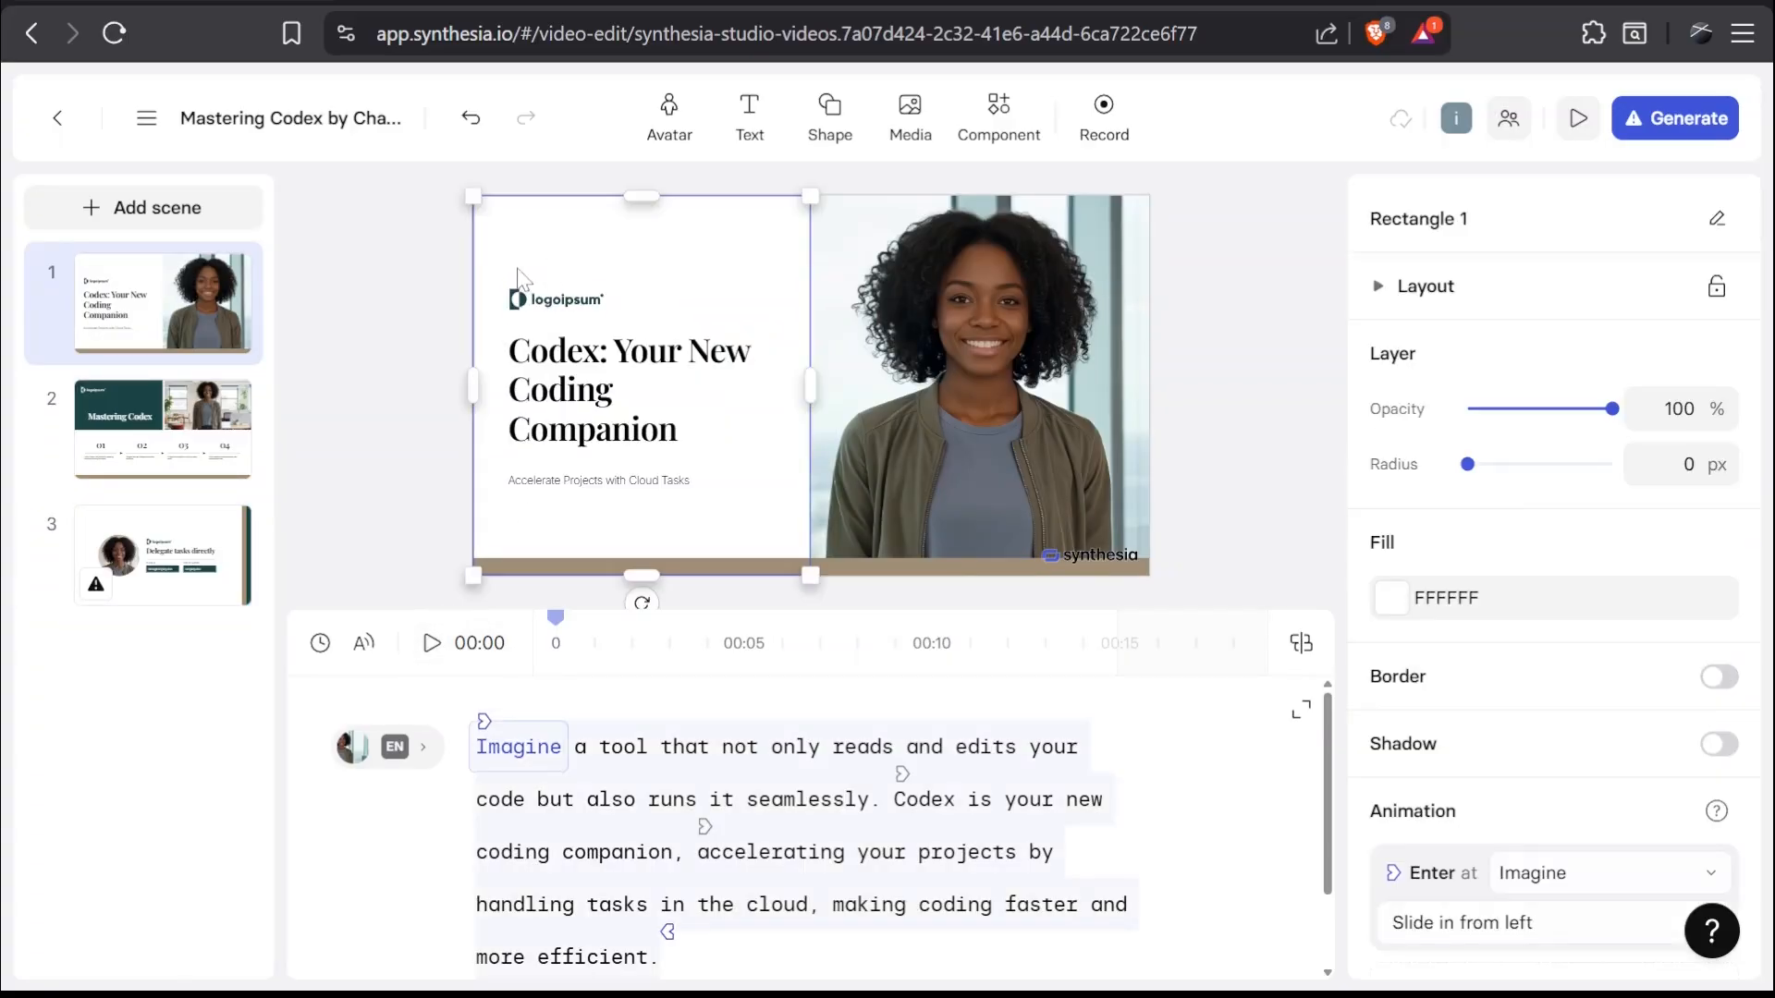
click(125, 301)
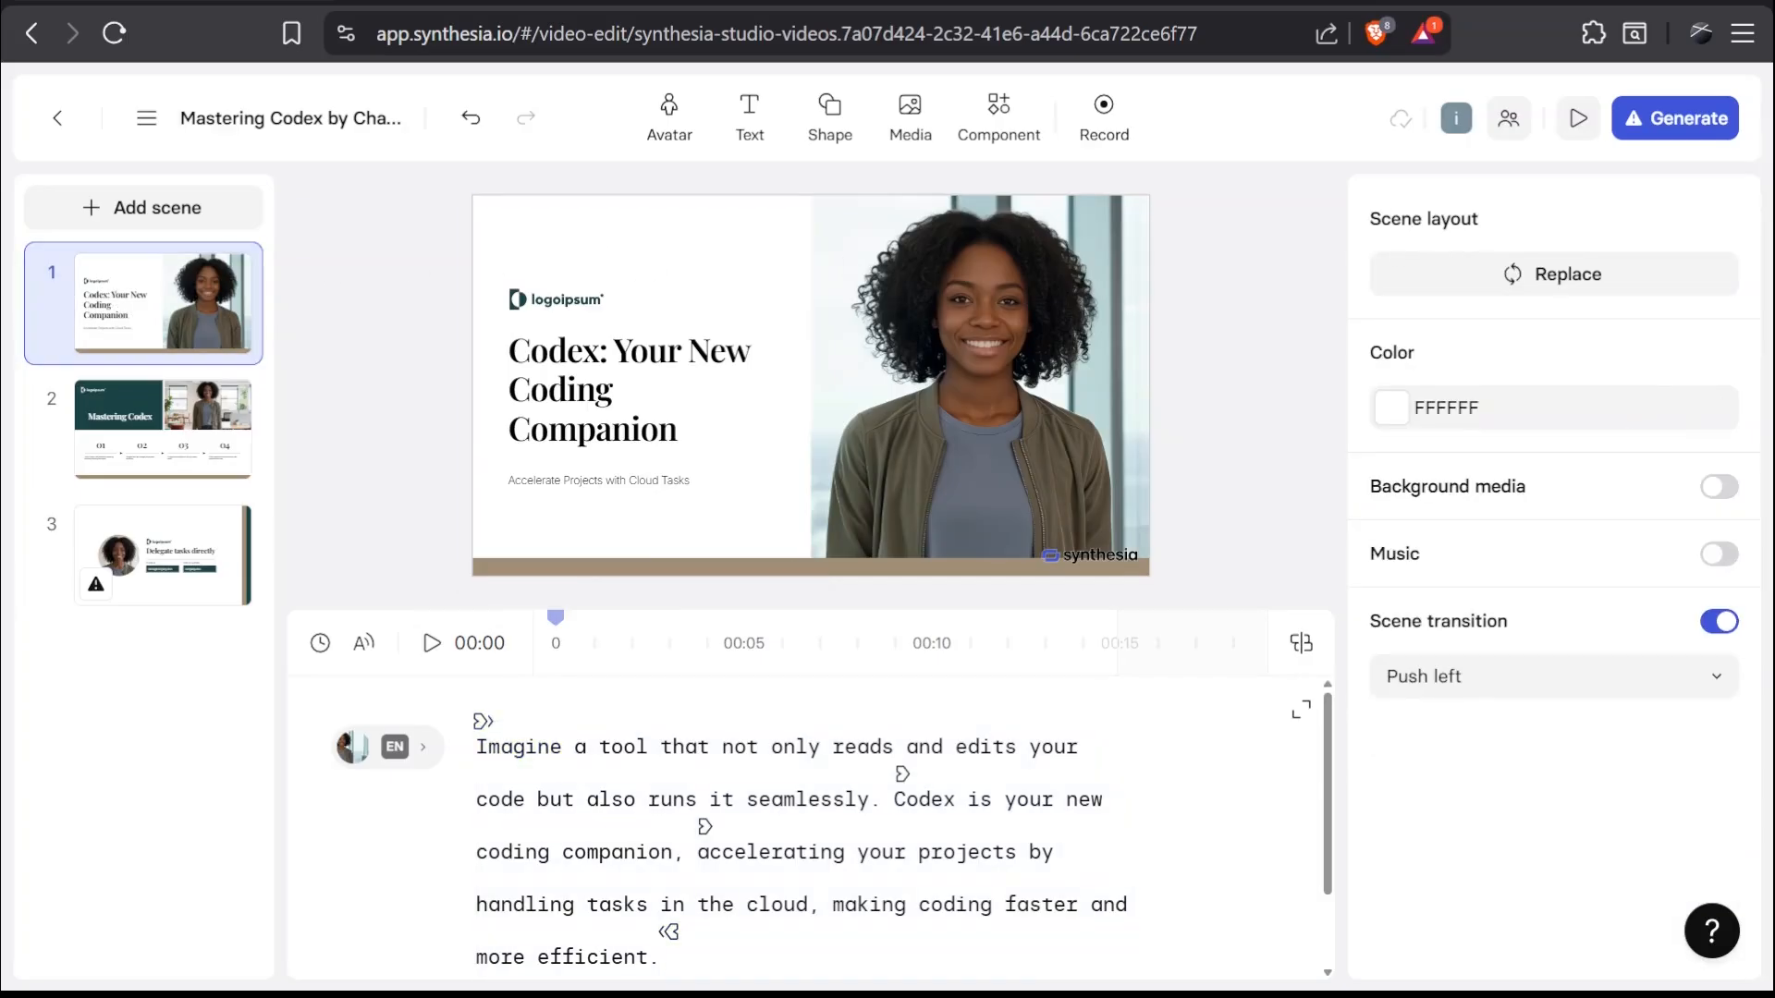
Step: Browse the Modern Business layouts available as replacements for the scene 1 layout
drag(1375, 235, 1484, 222)
click(1496, 222)
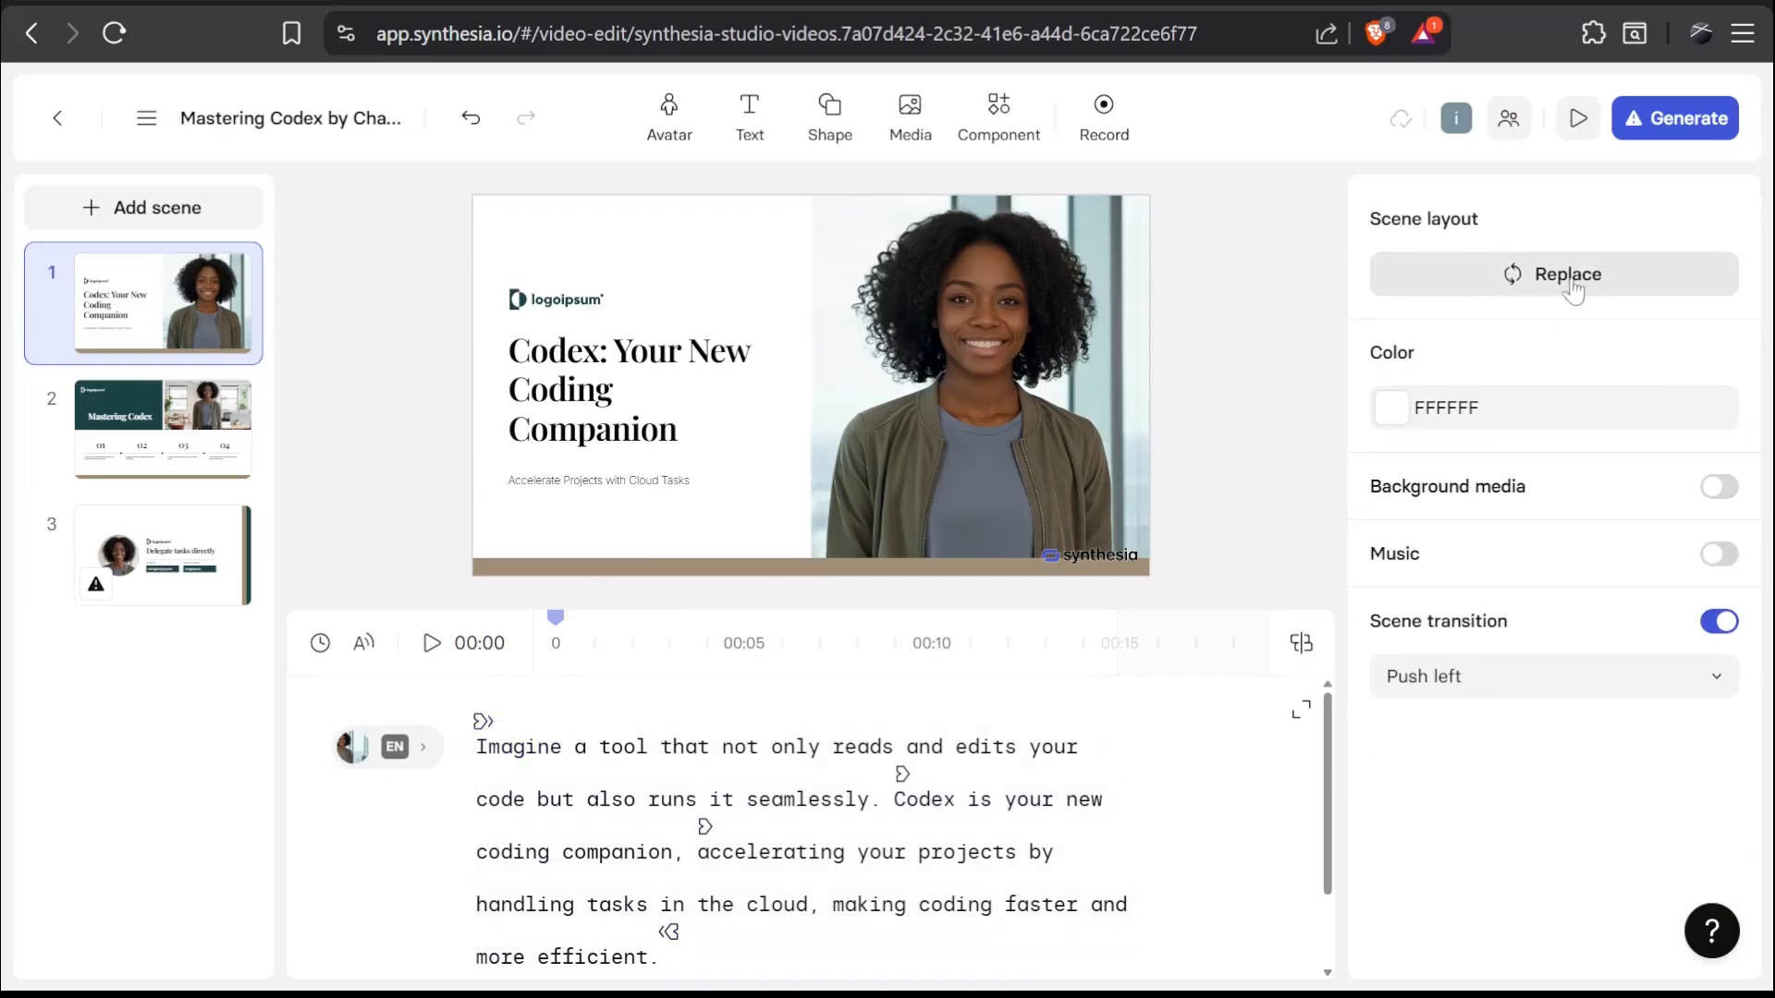
click(1521, 281)
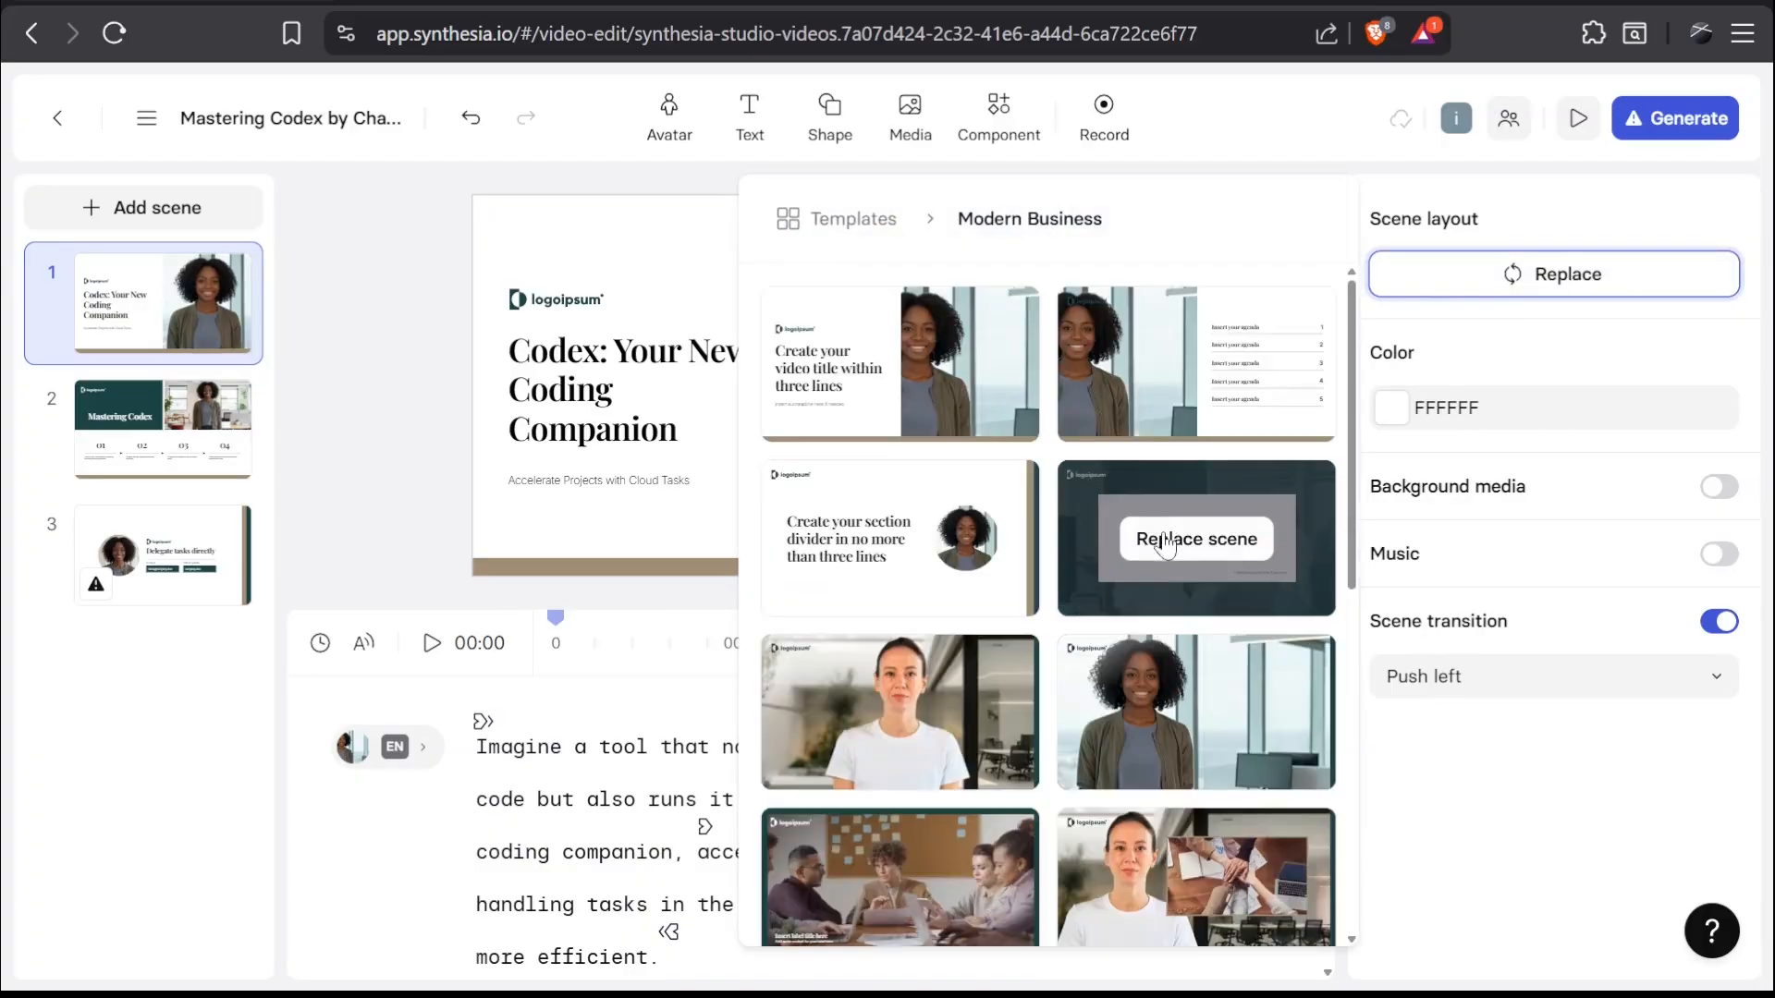
scroll(1167, 540, down, 10)
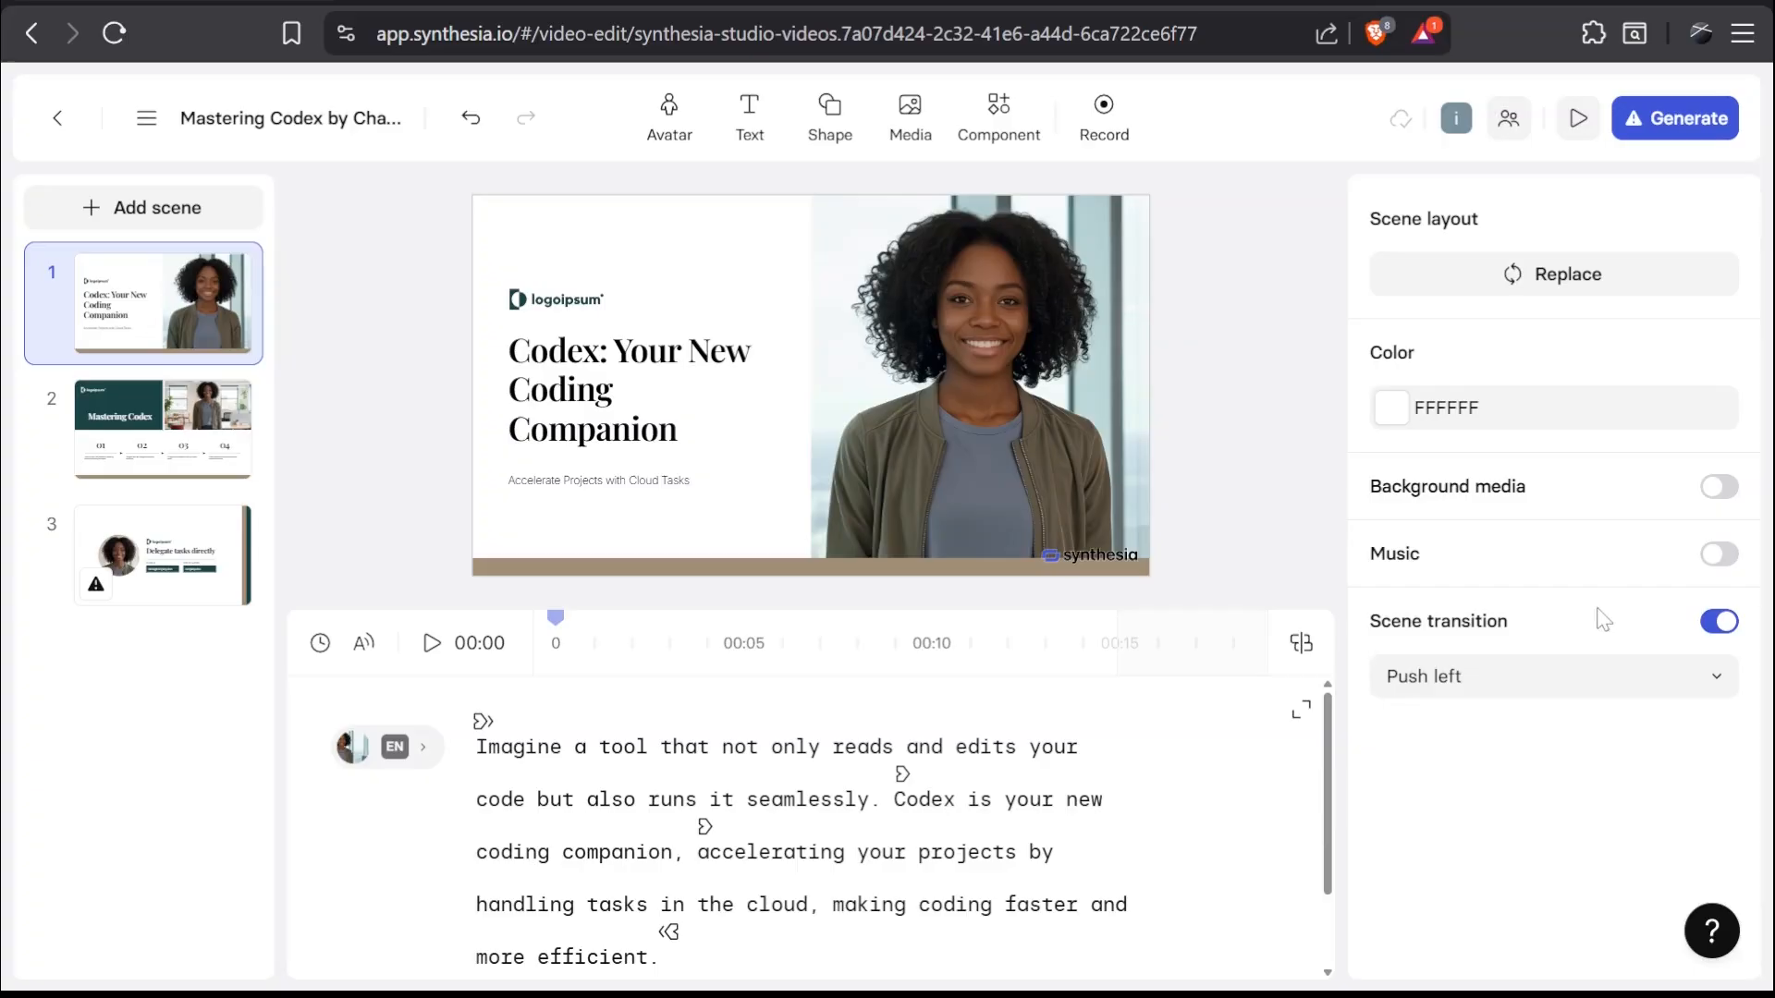
Step: Preview the Soundstripe track Full Bloom and add it as background music to scene 1
click(1707, 557)
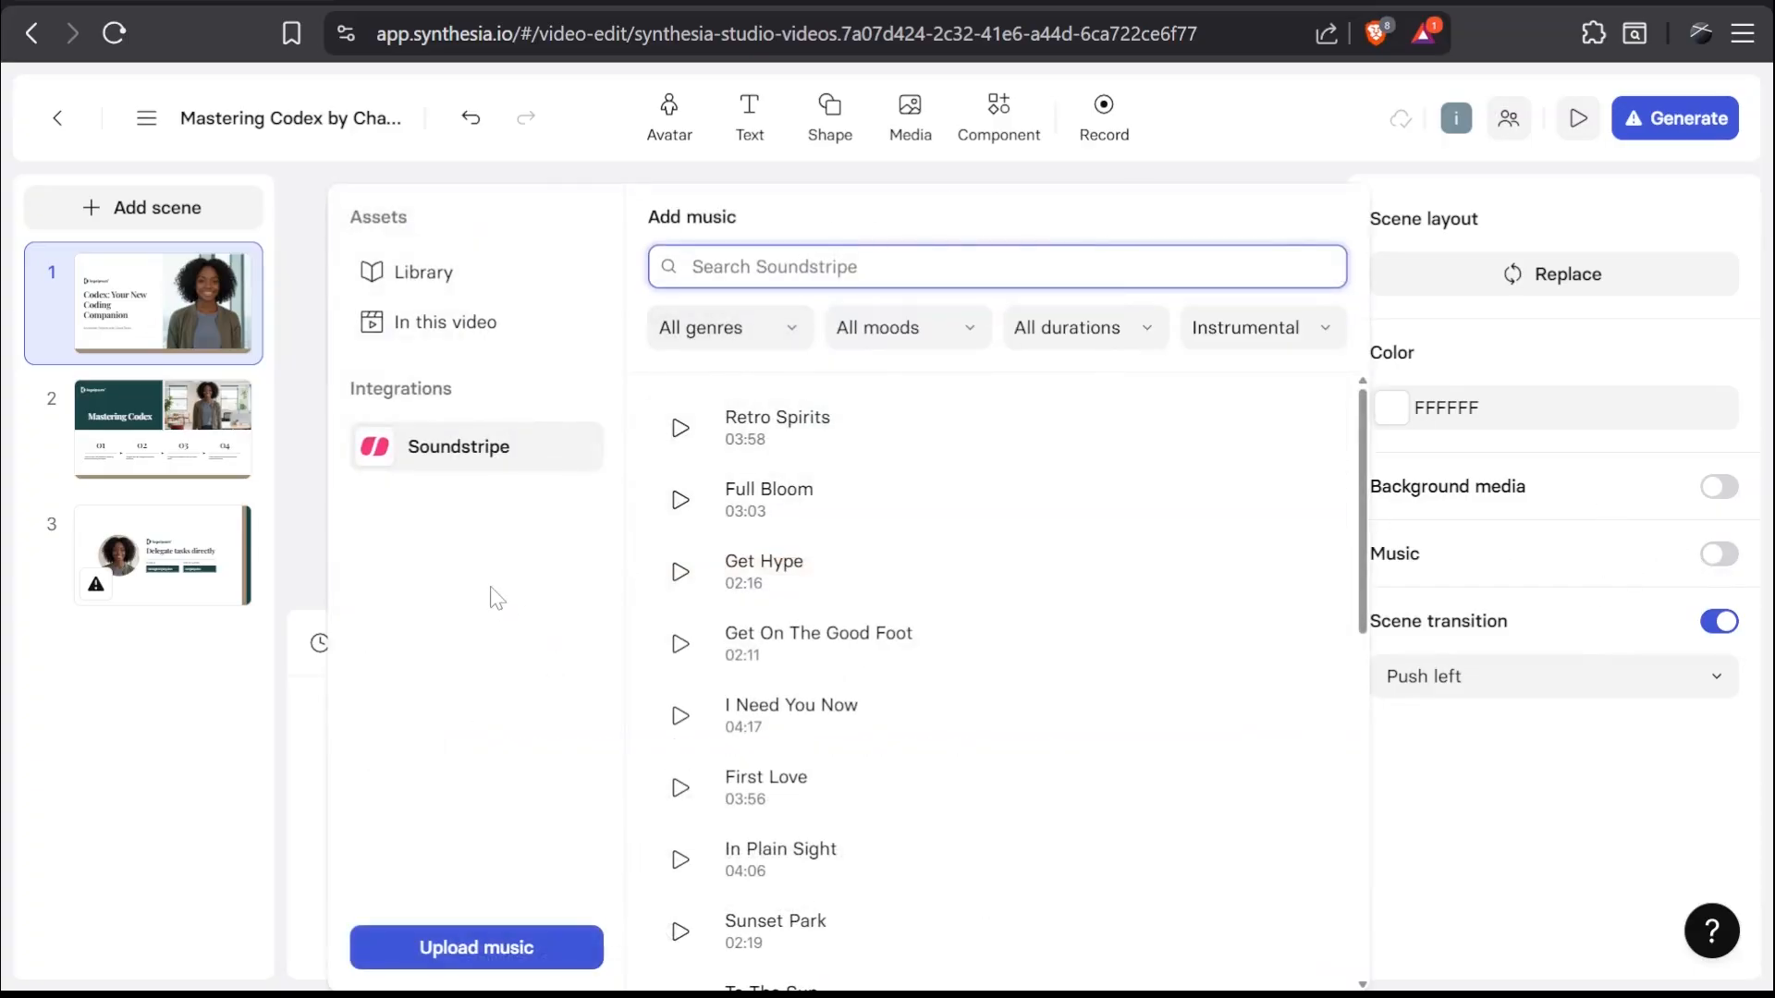
scroll(915, 621, down, 10)
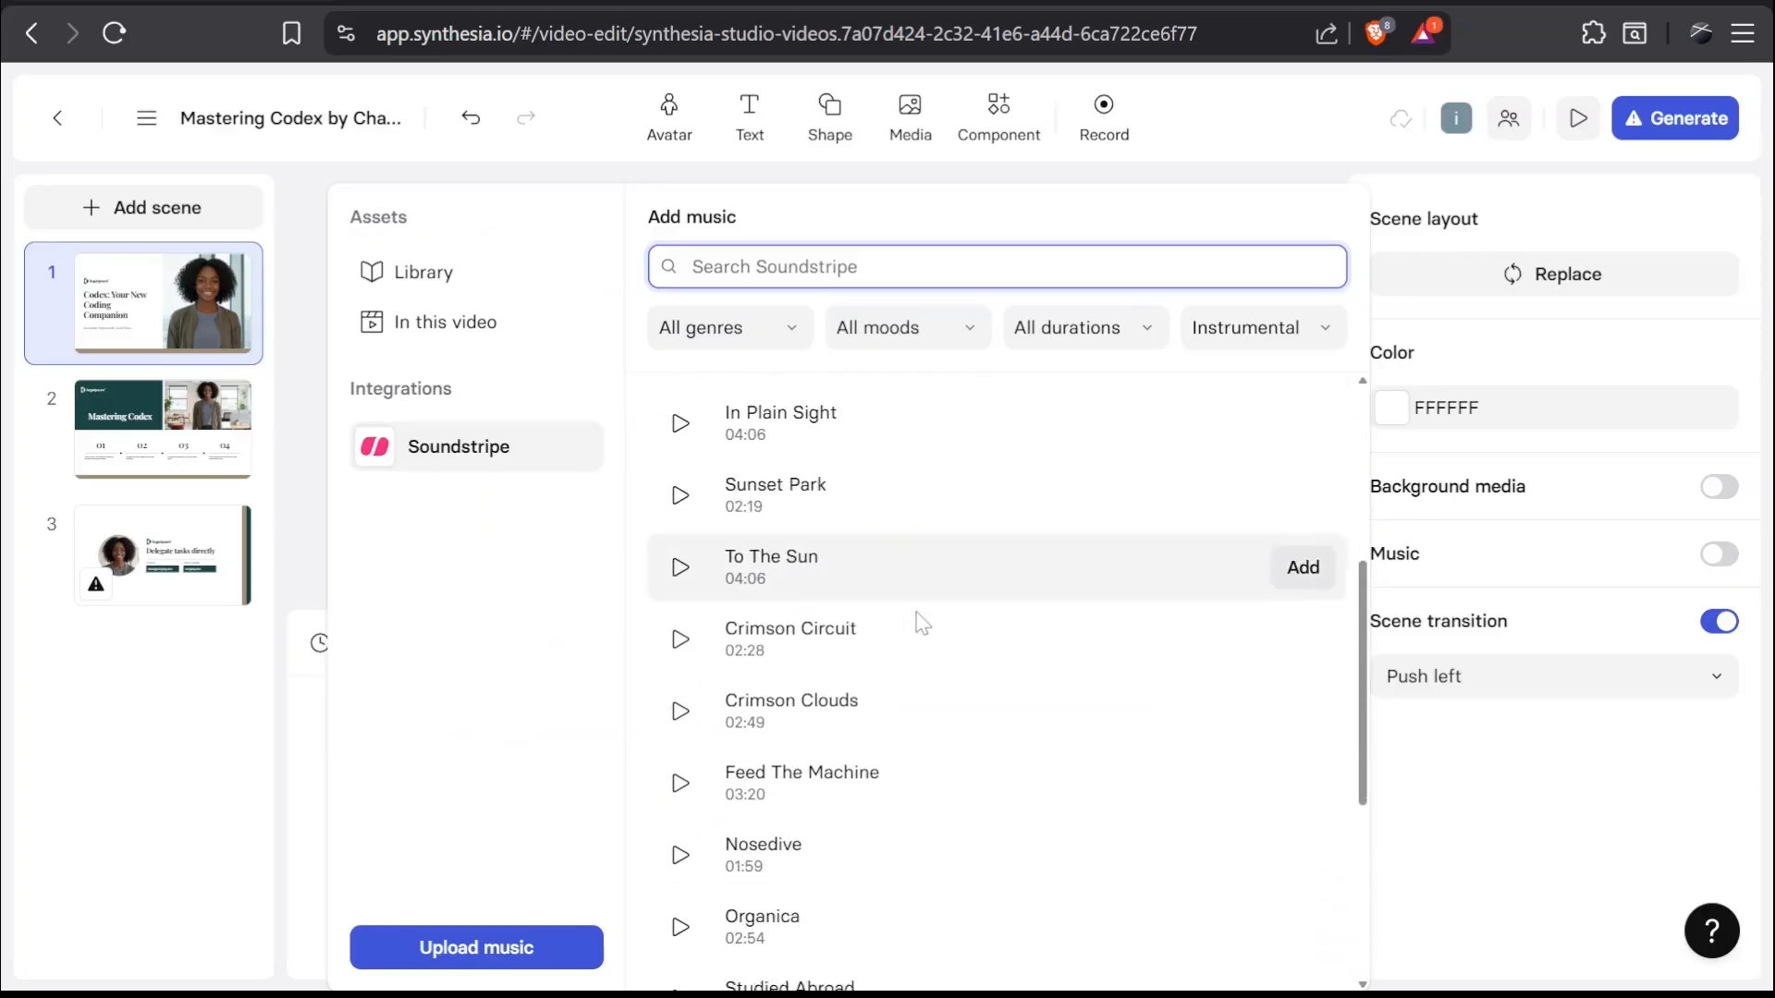
scroll(920, 623, up, 10)
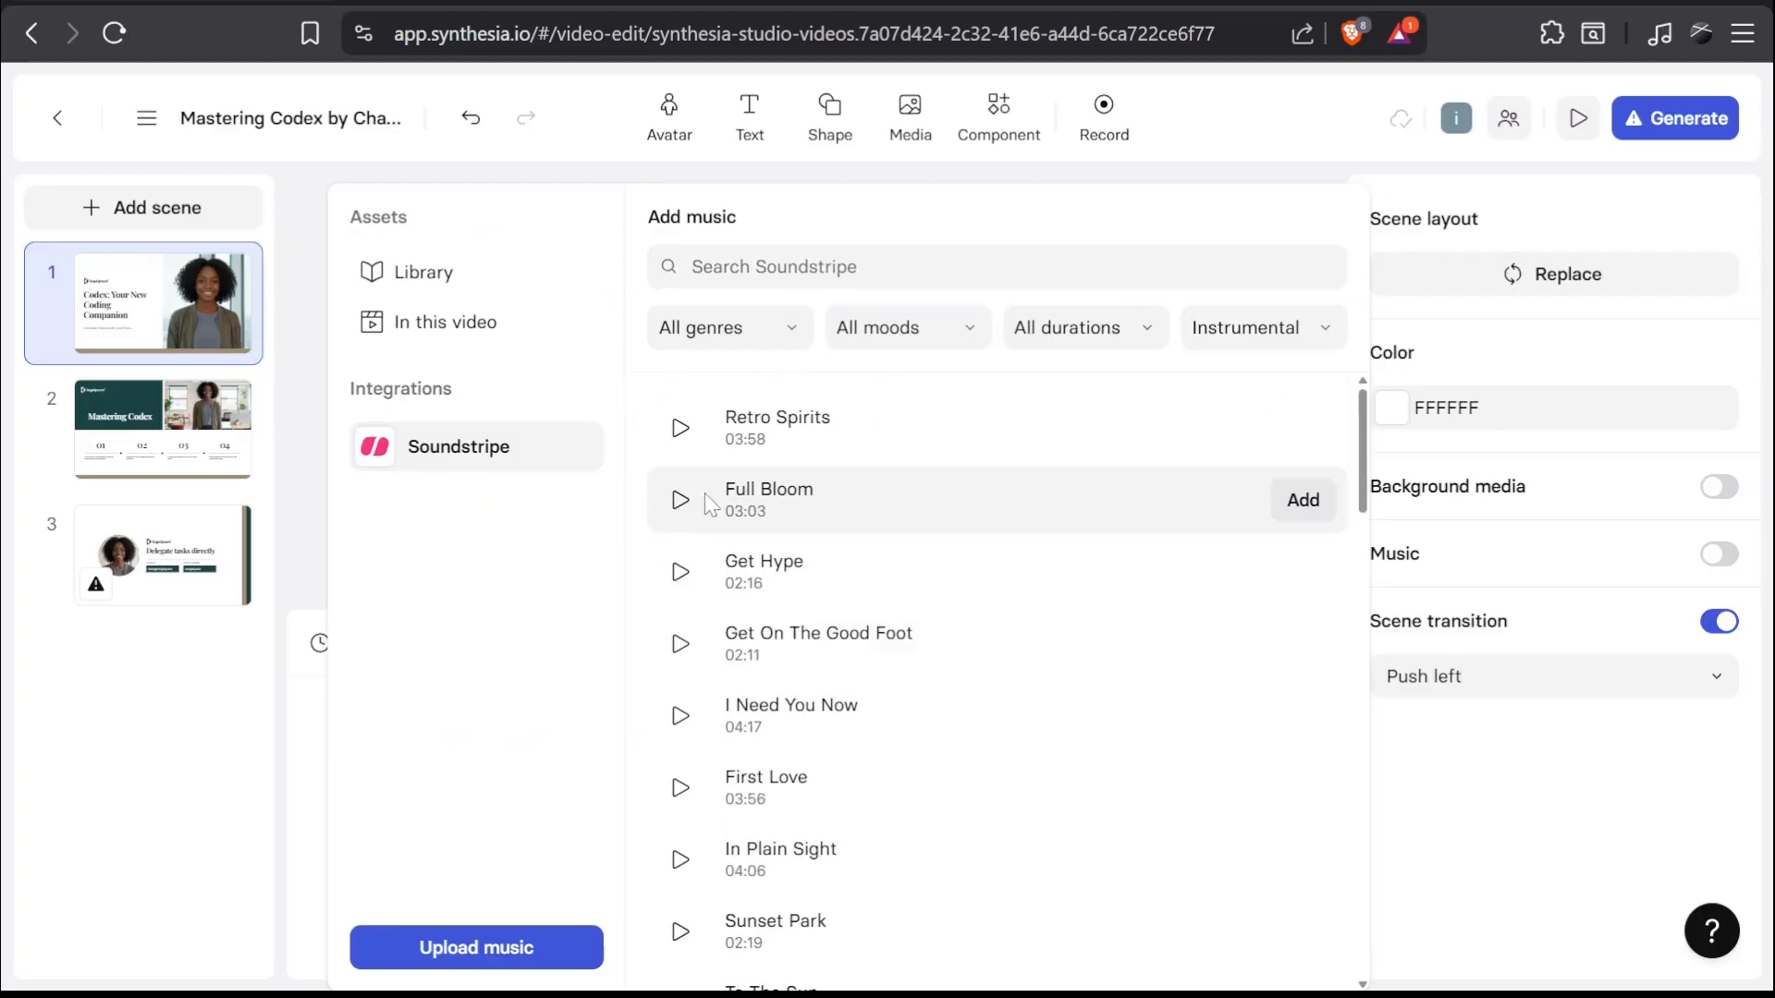
click(684, 499)
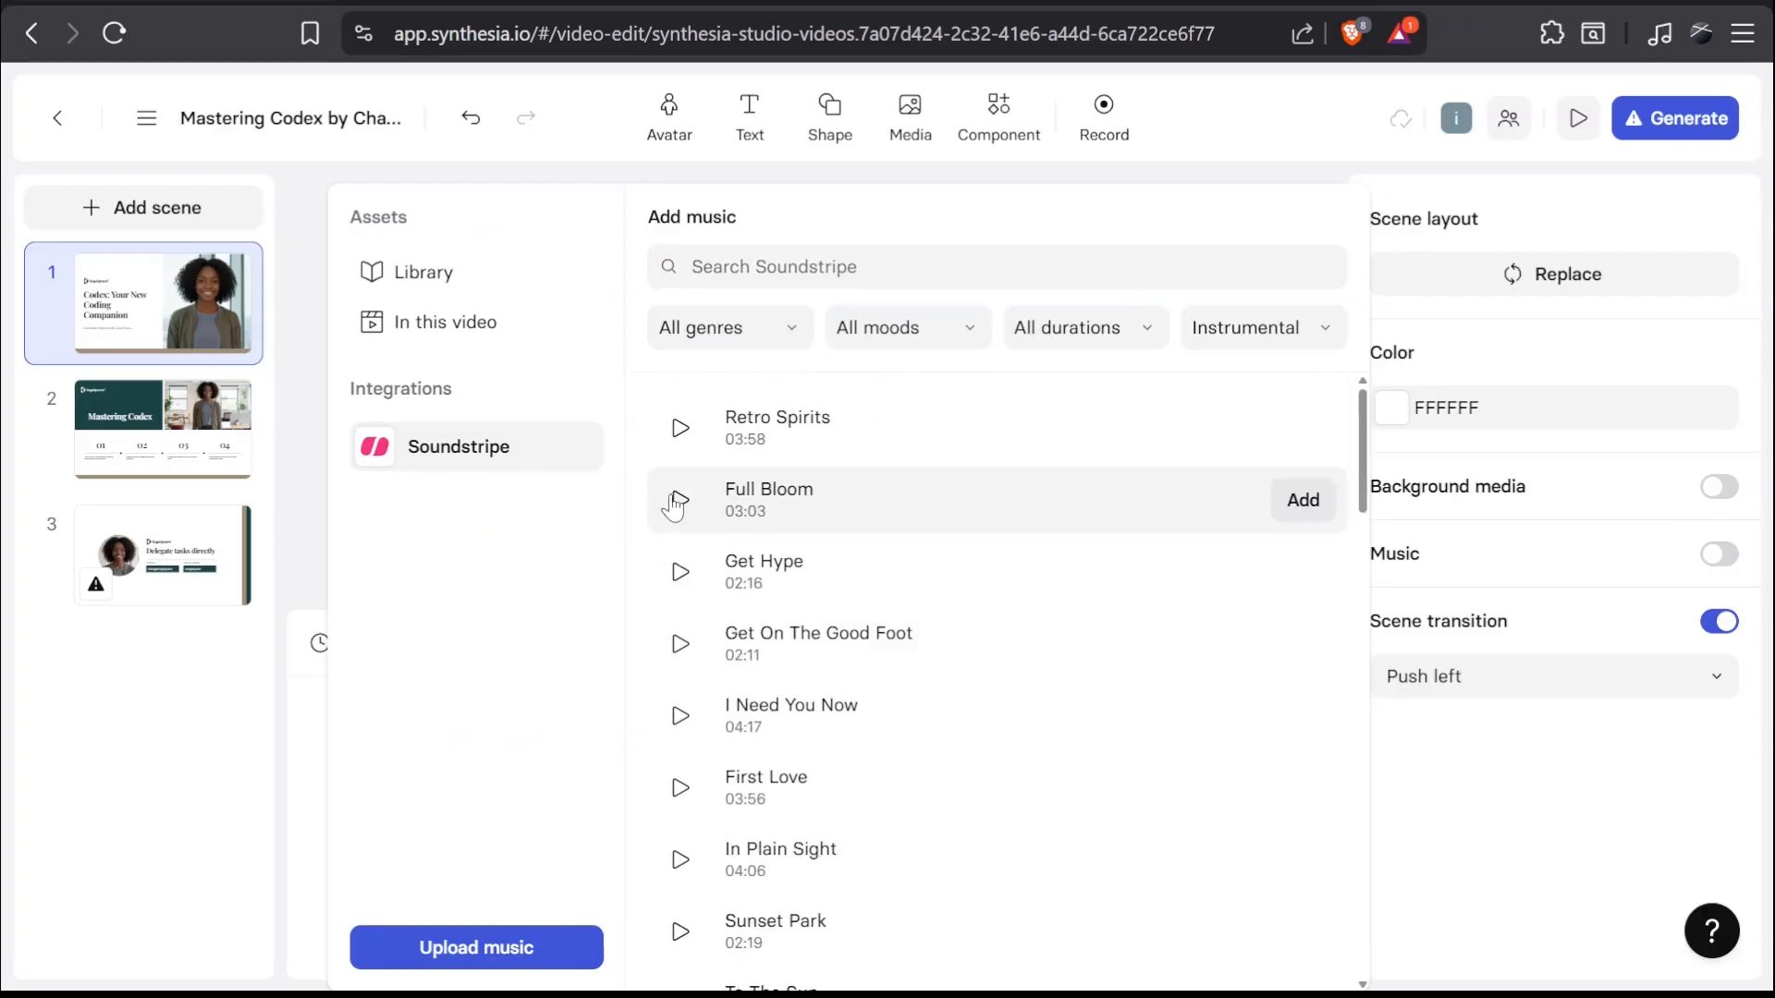
click(1304, 500)
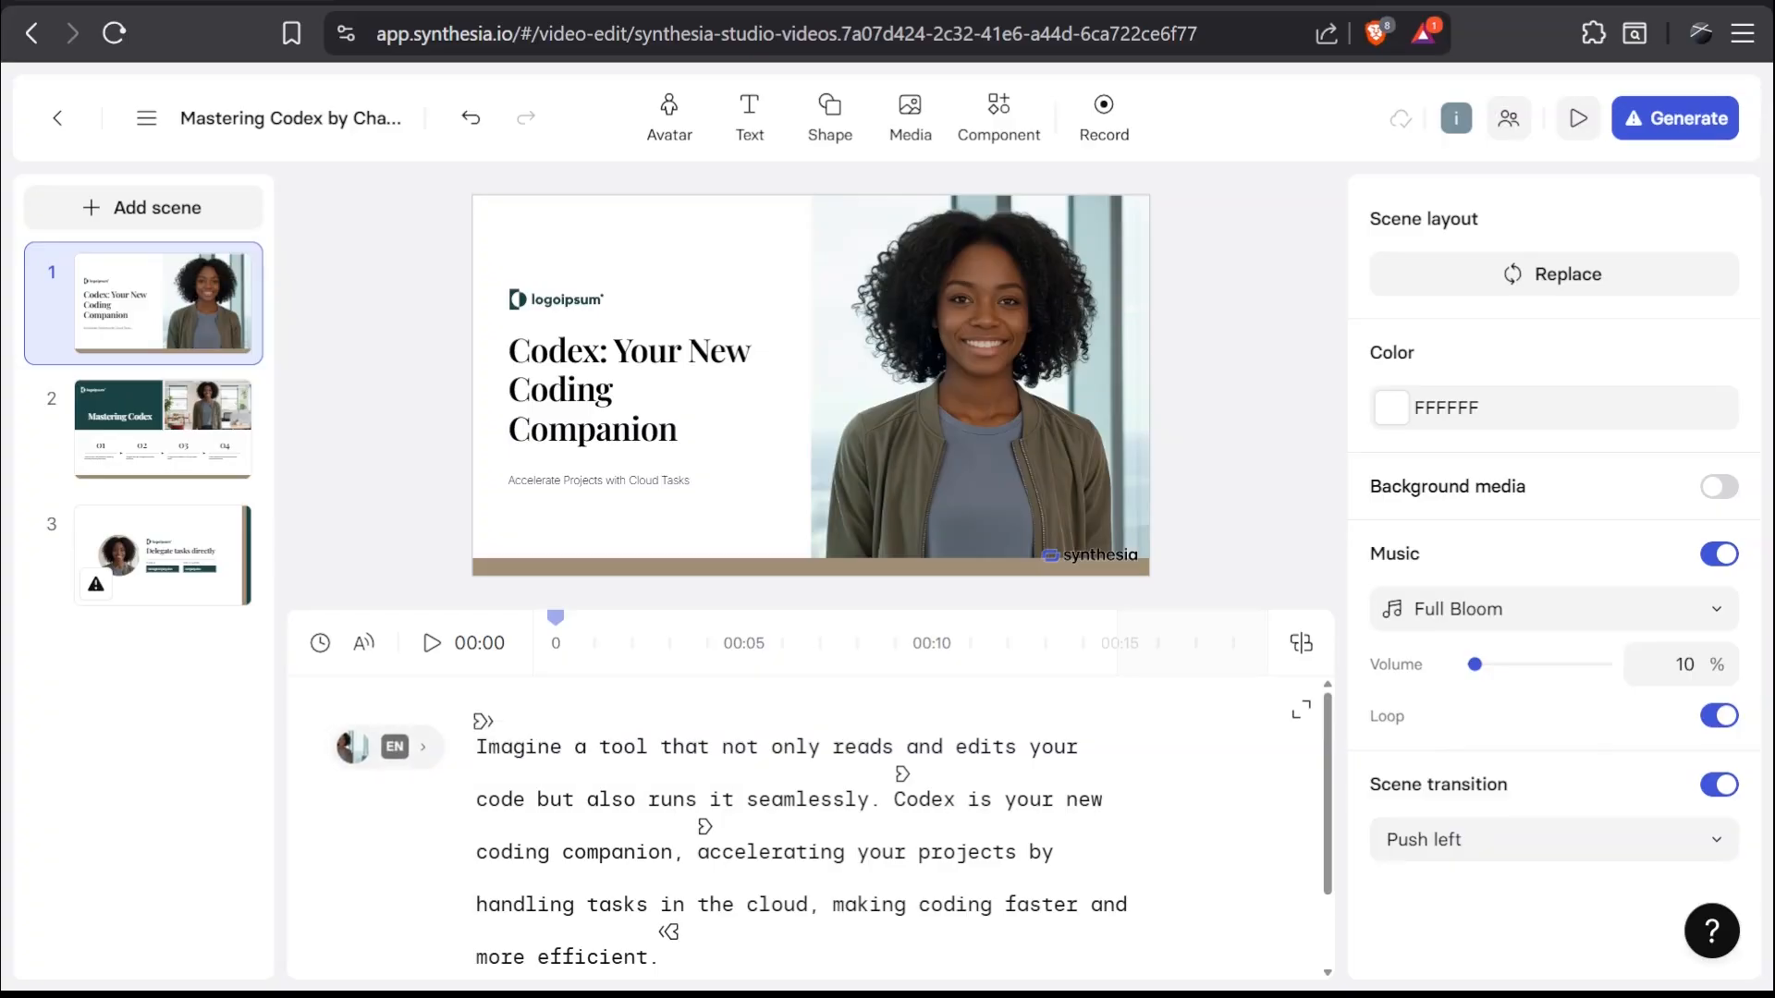
Step: Replace the logoipsum logo in scene 1 with the VOIDFORM logo image uploaded from the Downloads folder
click(568, 306)
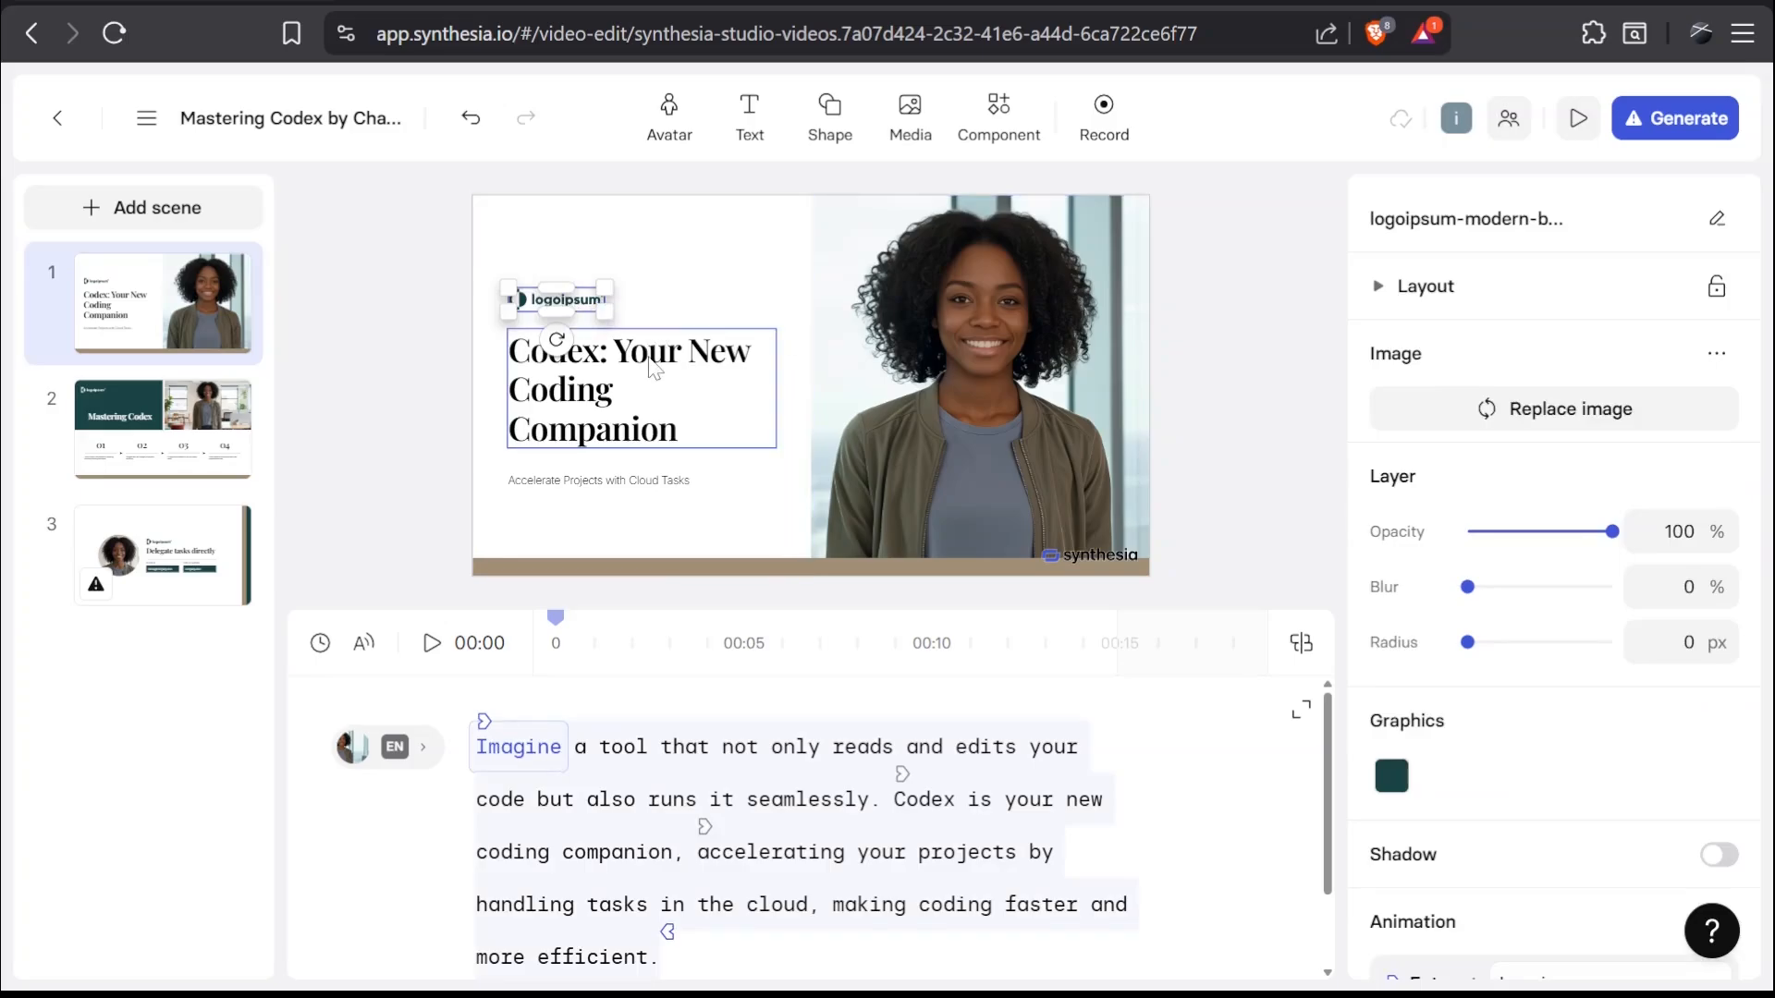
click(1517, 418)
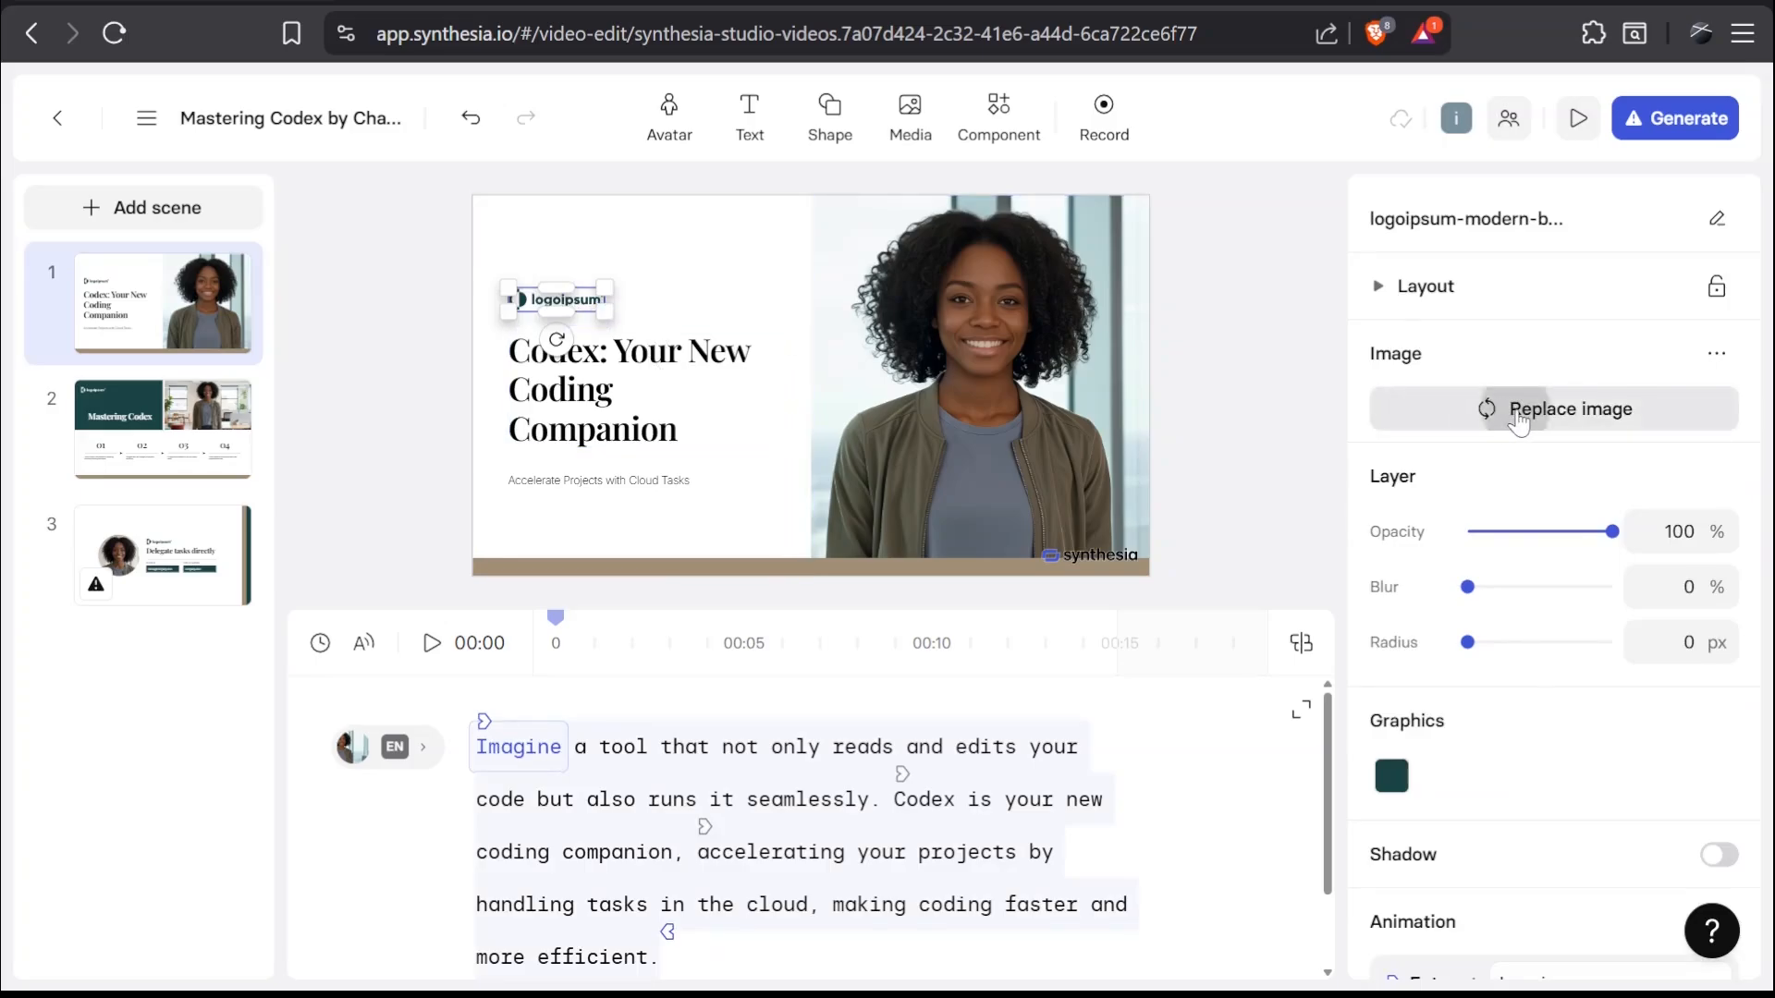
click(477, 832)
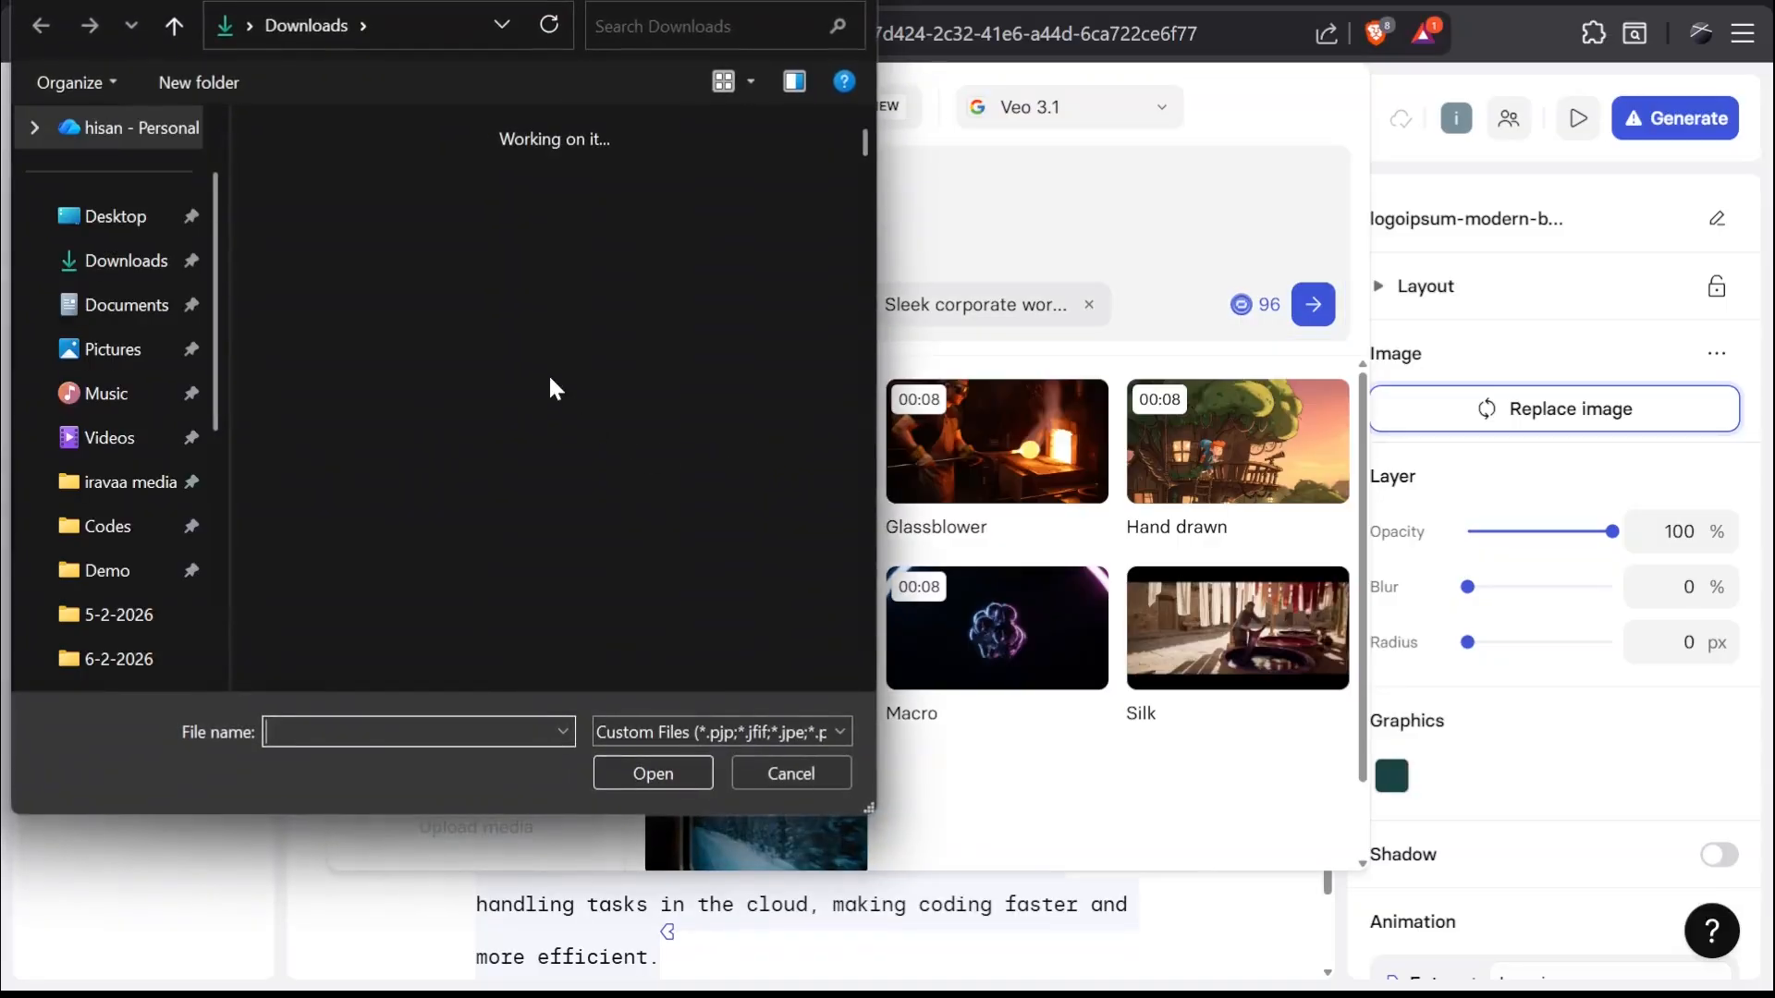
double_click(280, 198)
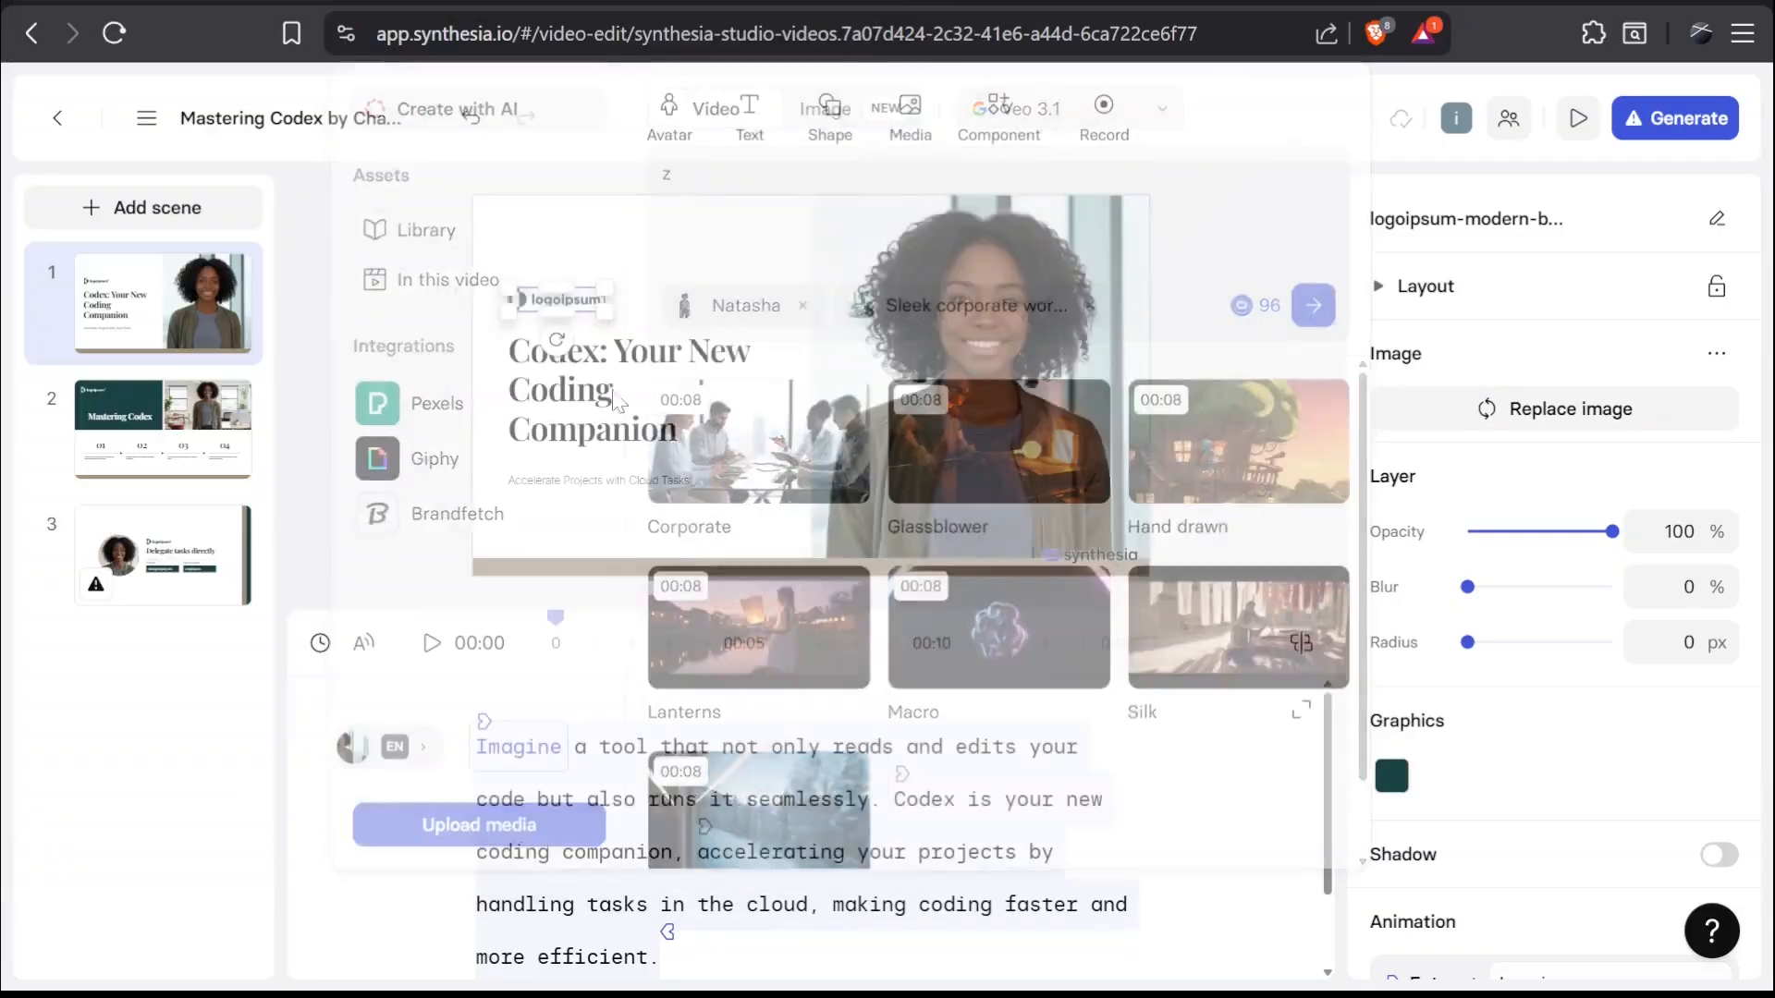
click(431, 524)
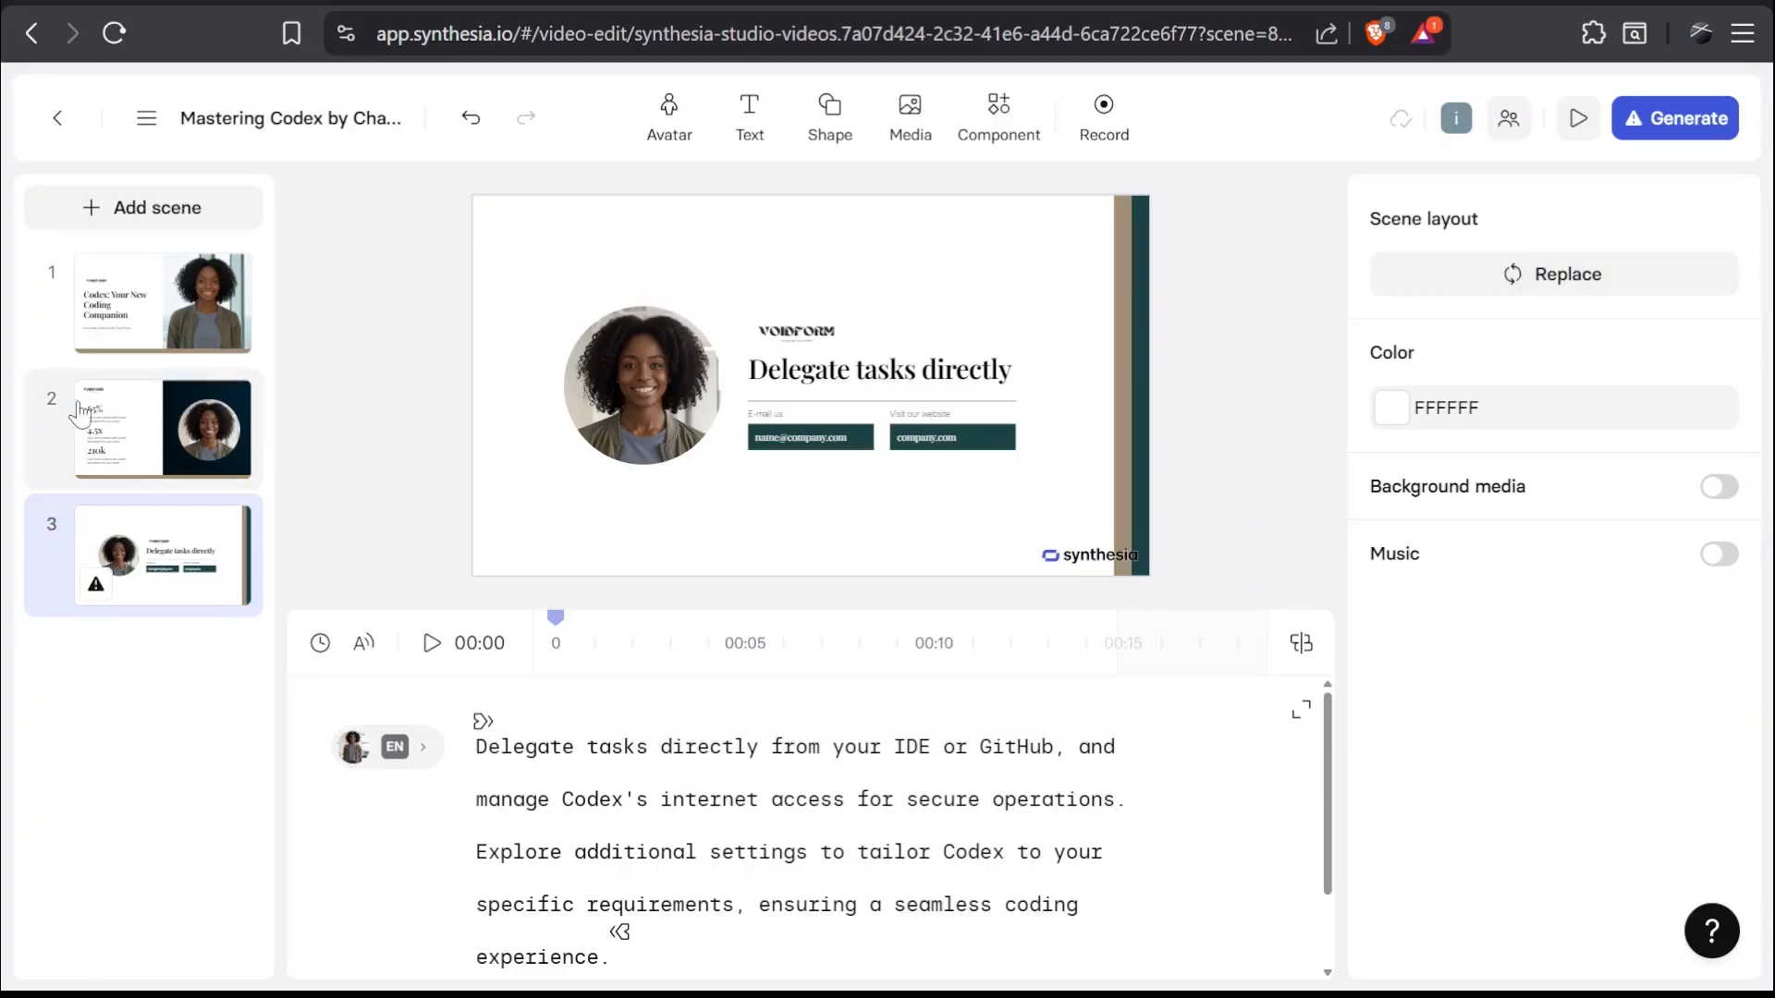
Step: Browse the Modern Business scene templates available for adding a scene and return to the scene 3 script
click(137, 211)
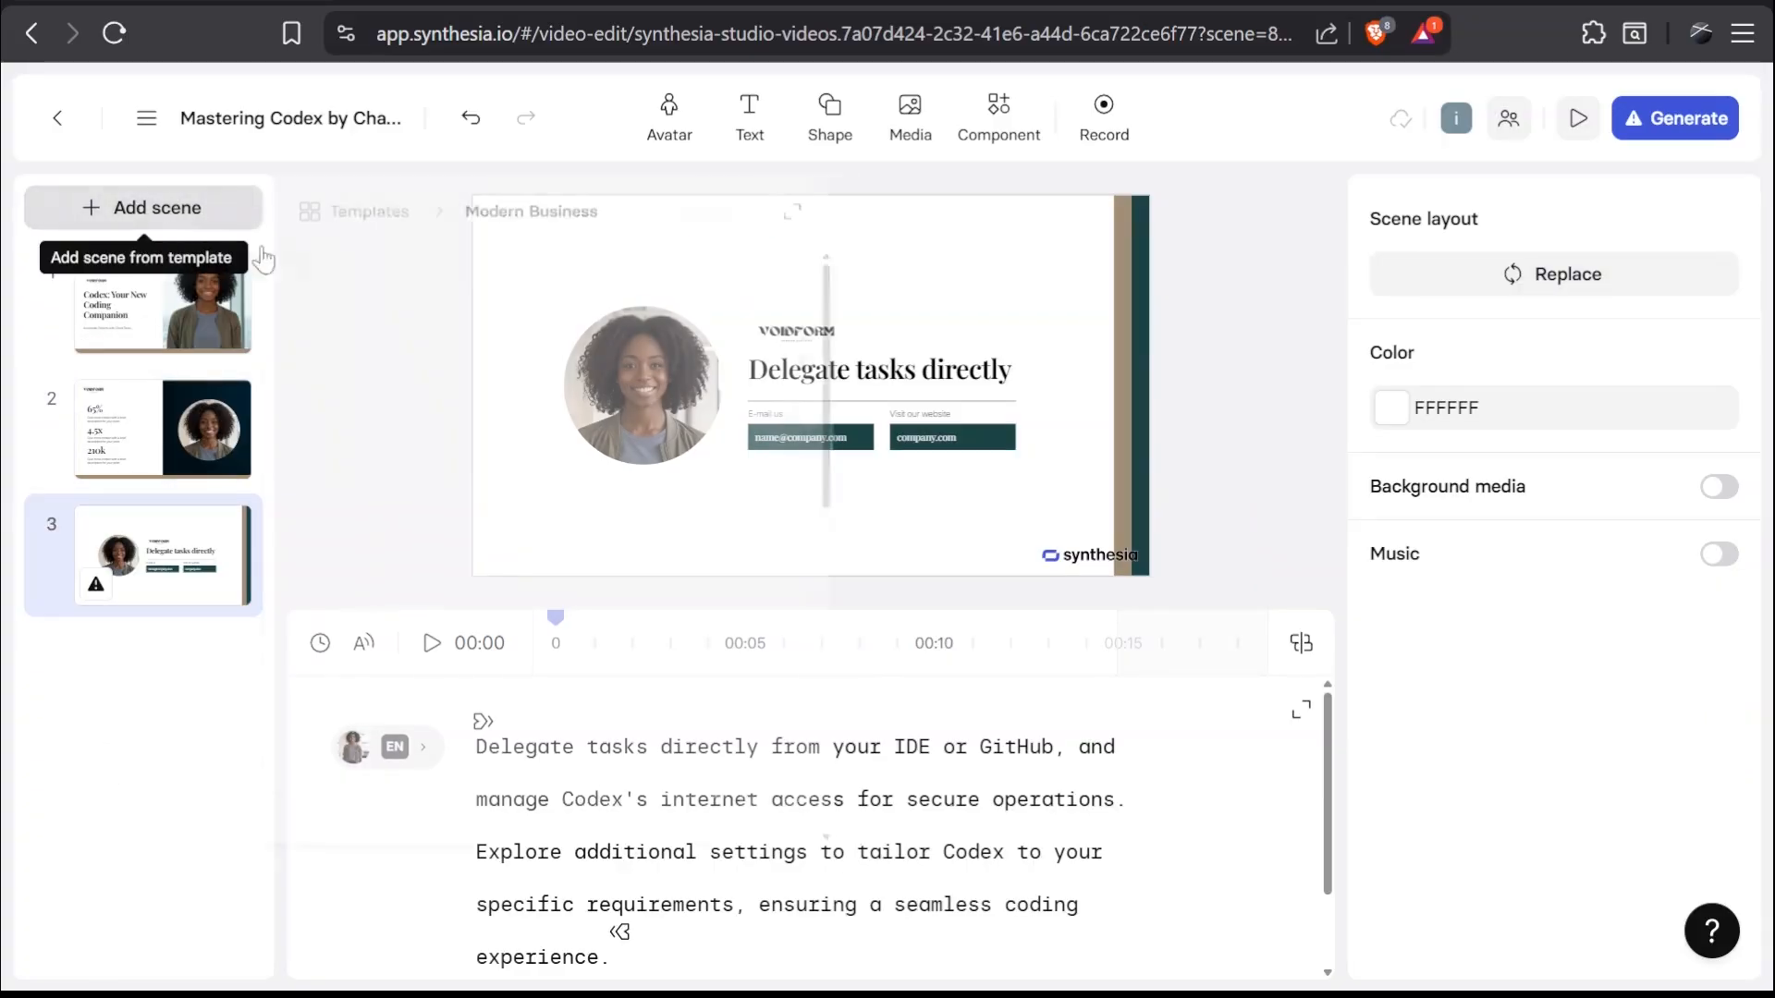
scroll(679, 765, down, 10)
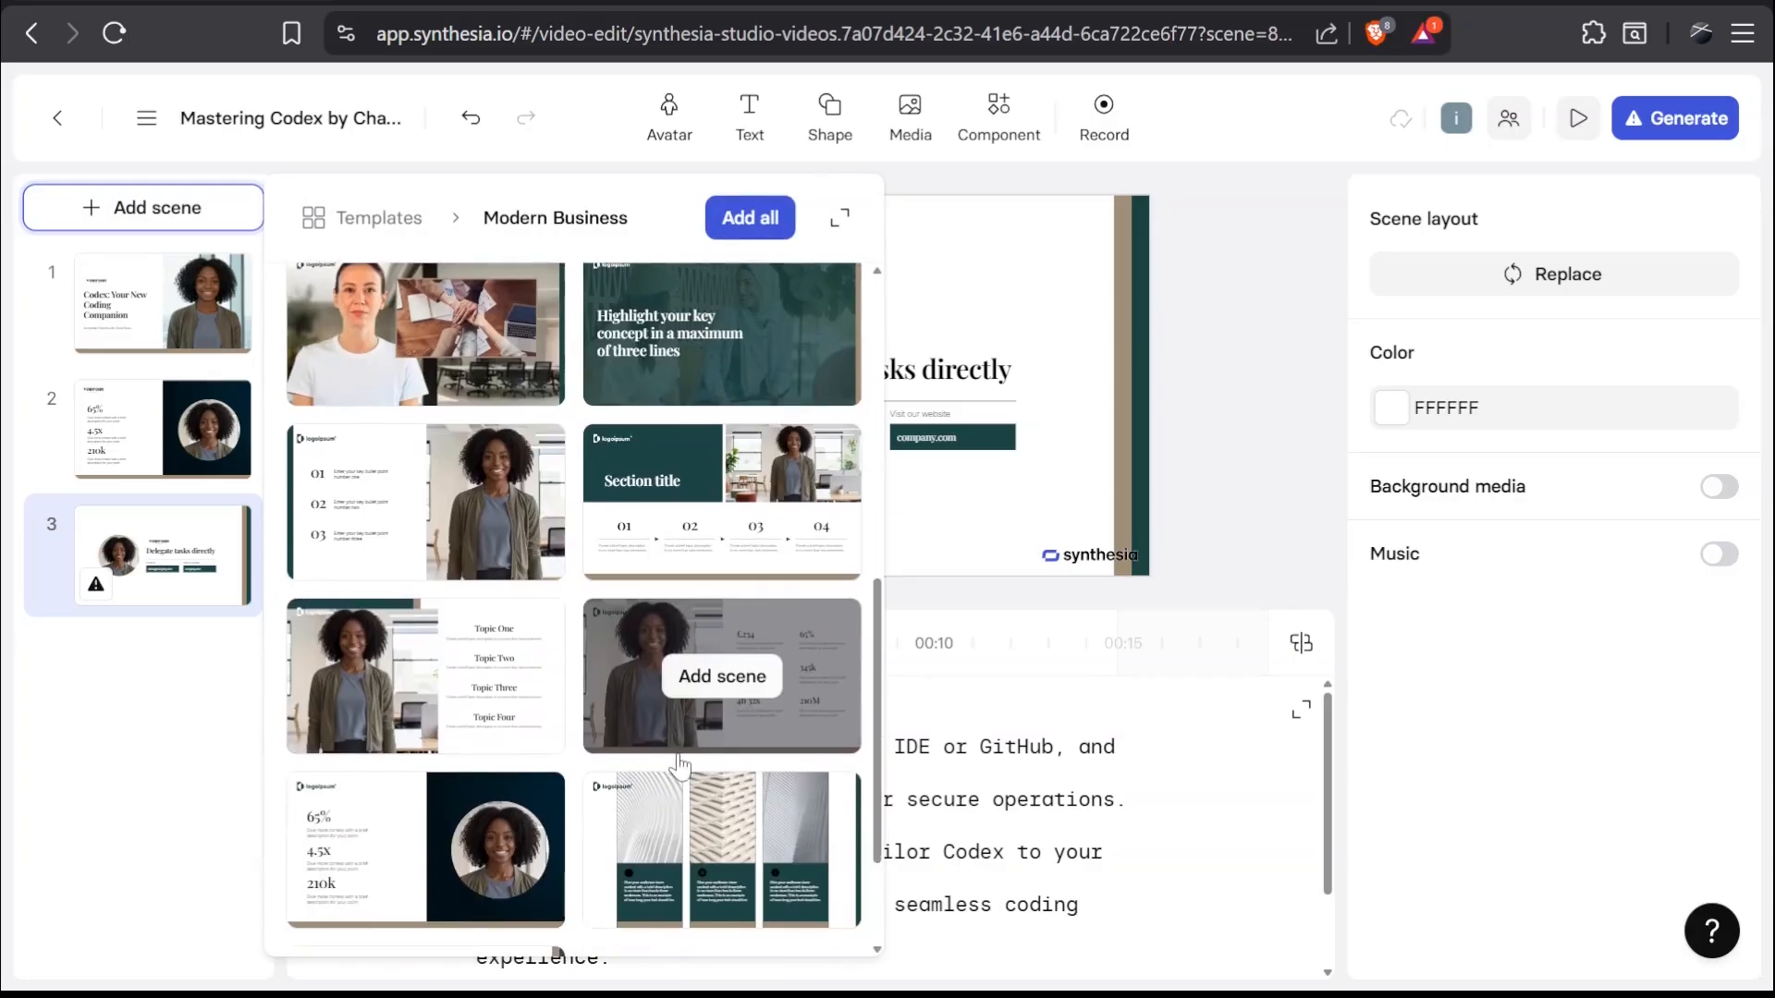
scroll(679, 765, up, 2)
scroll(681, 767, down, 1)
click(712, 419)
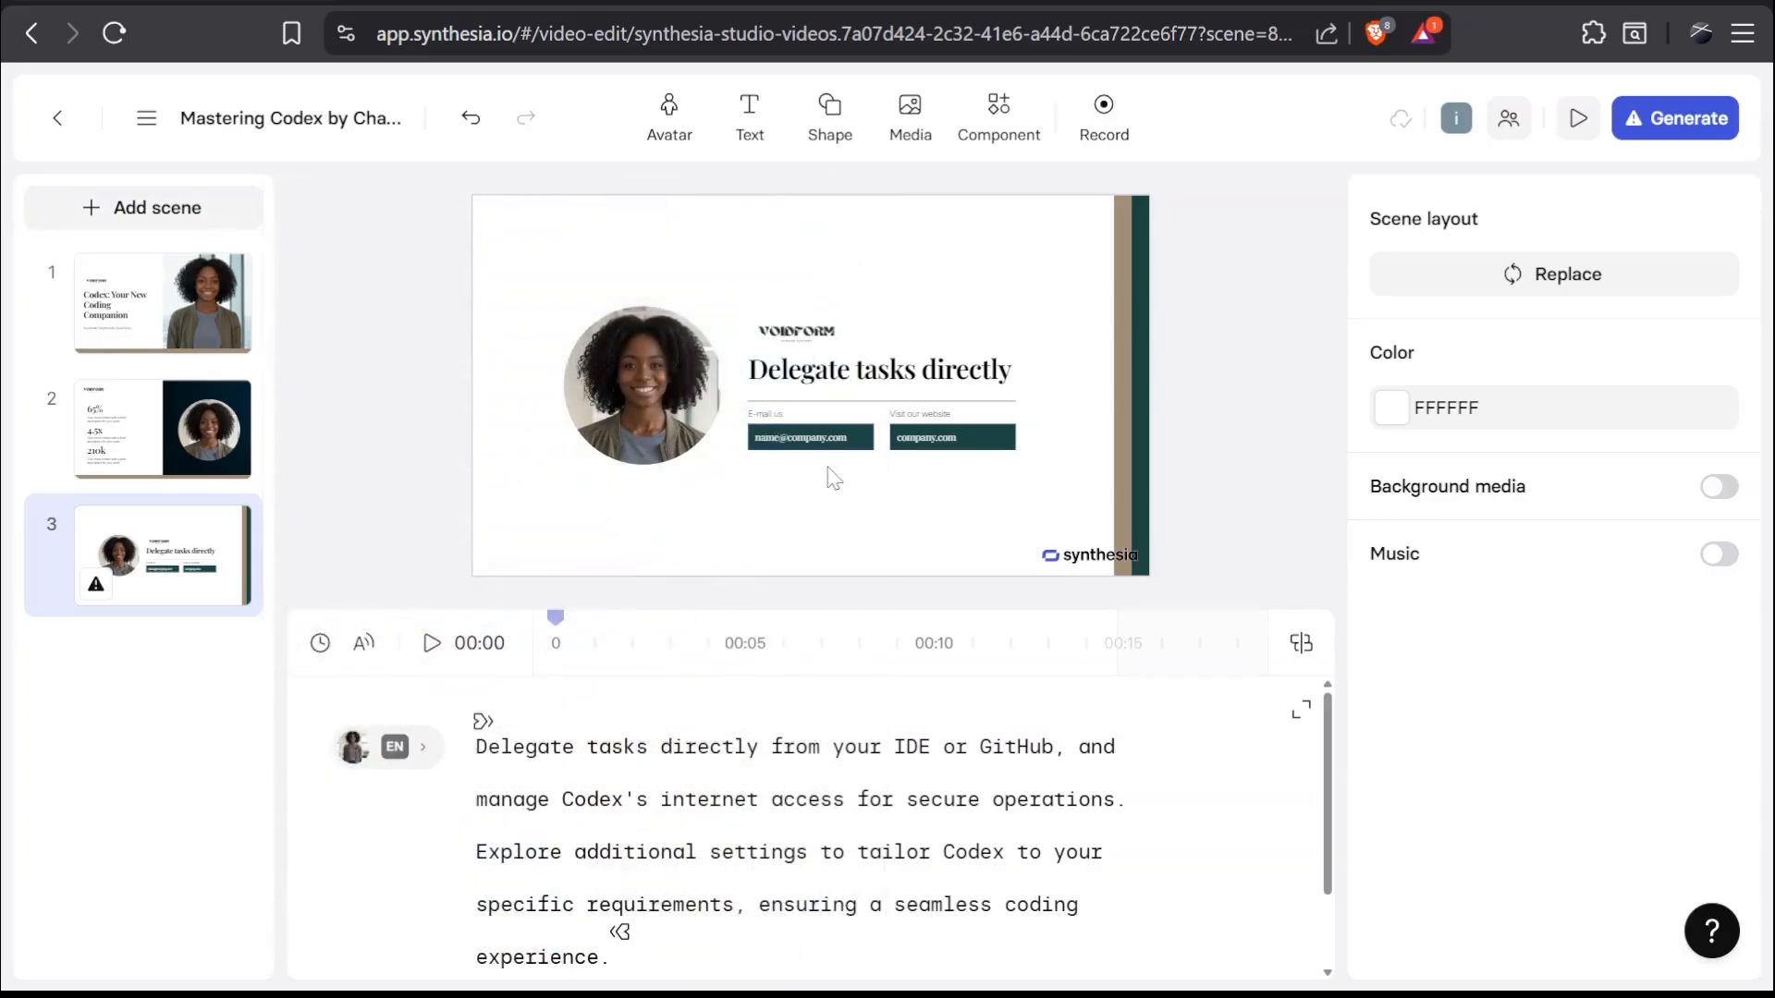
click(586, 799)
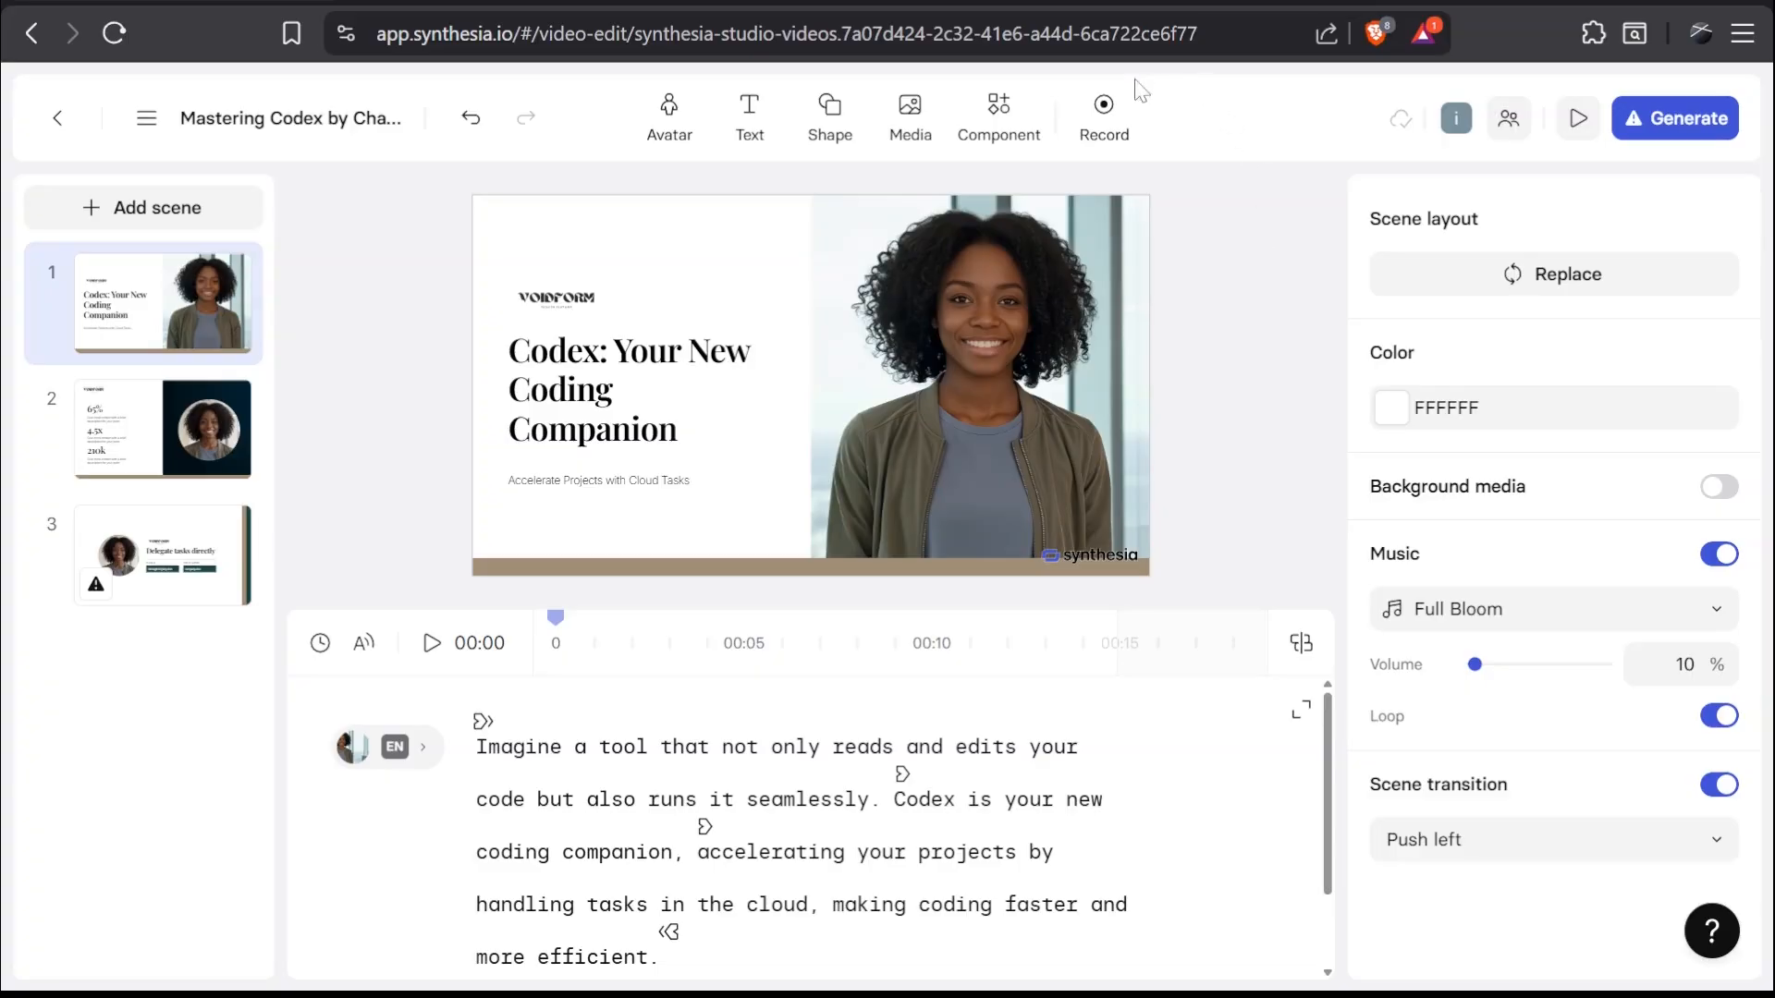
Step: Check the AI Screen Recorder recording option and close it without installing the extension
click(1122, 120)
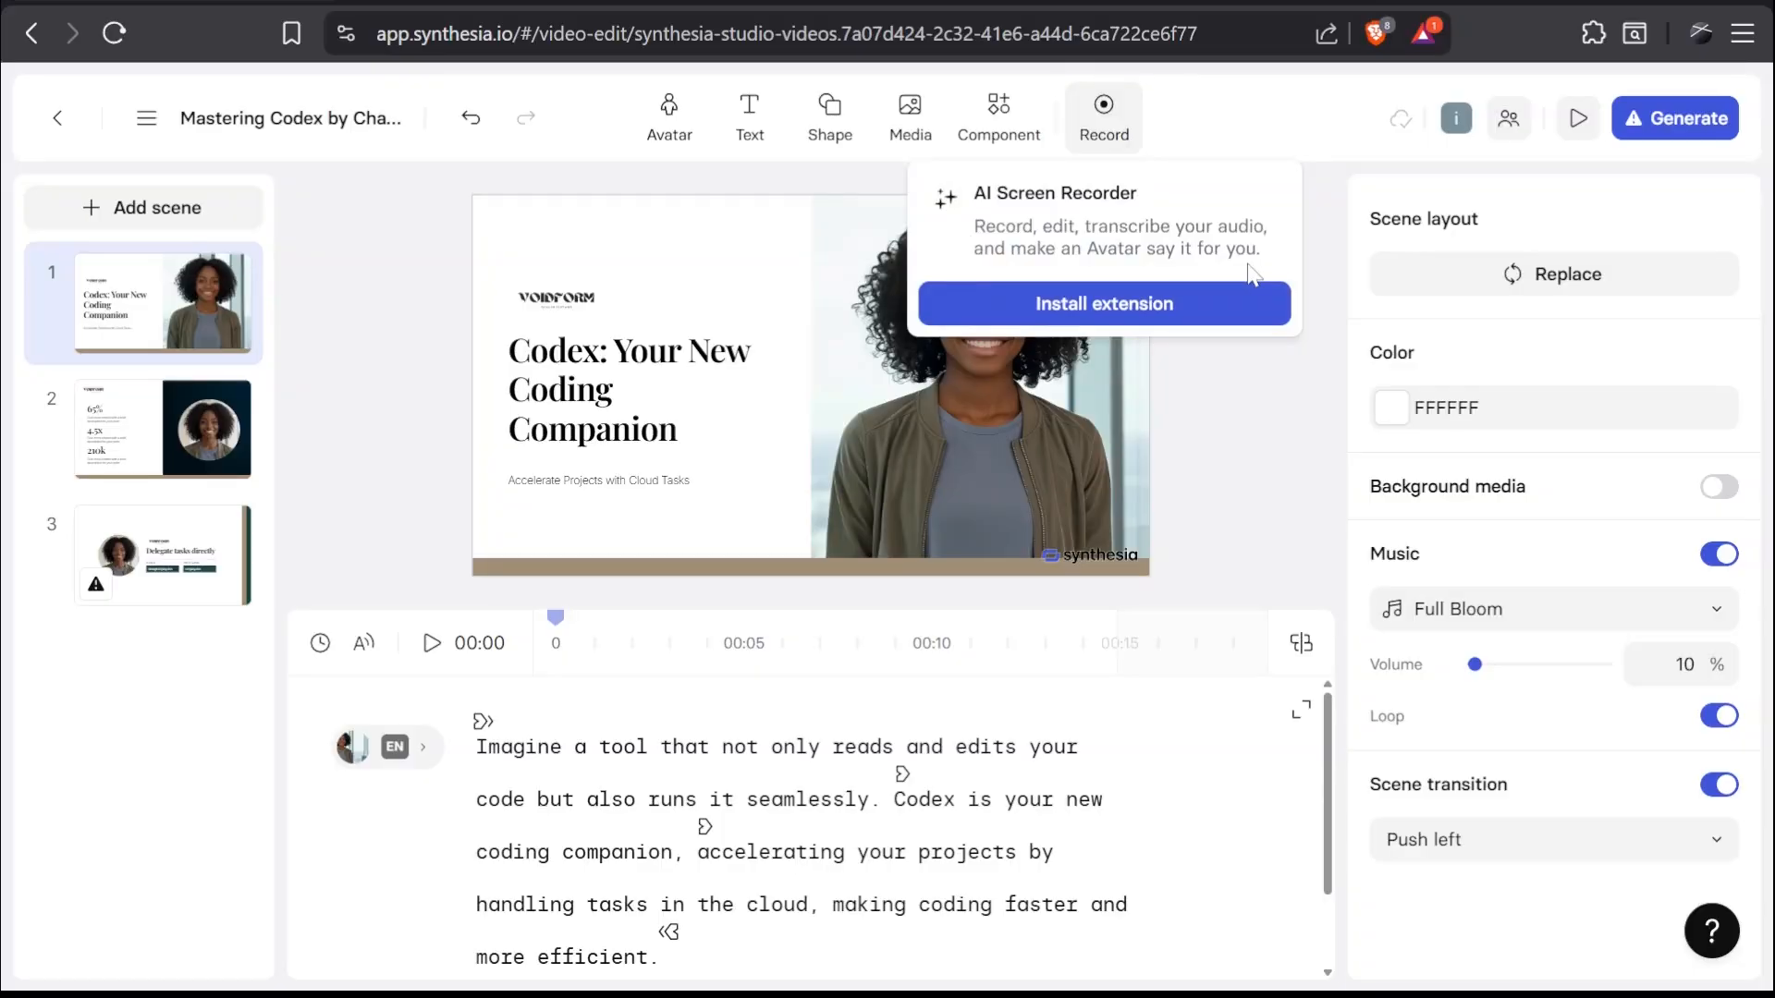
key(Escape)
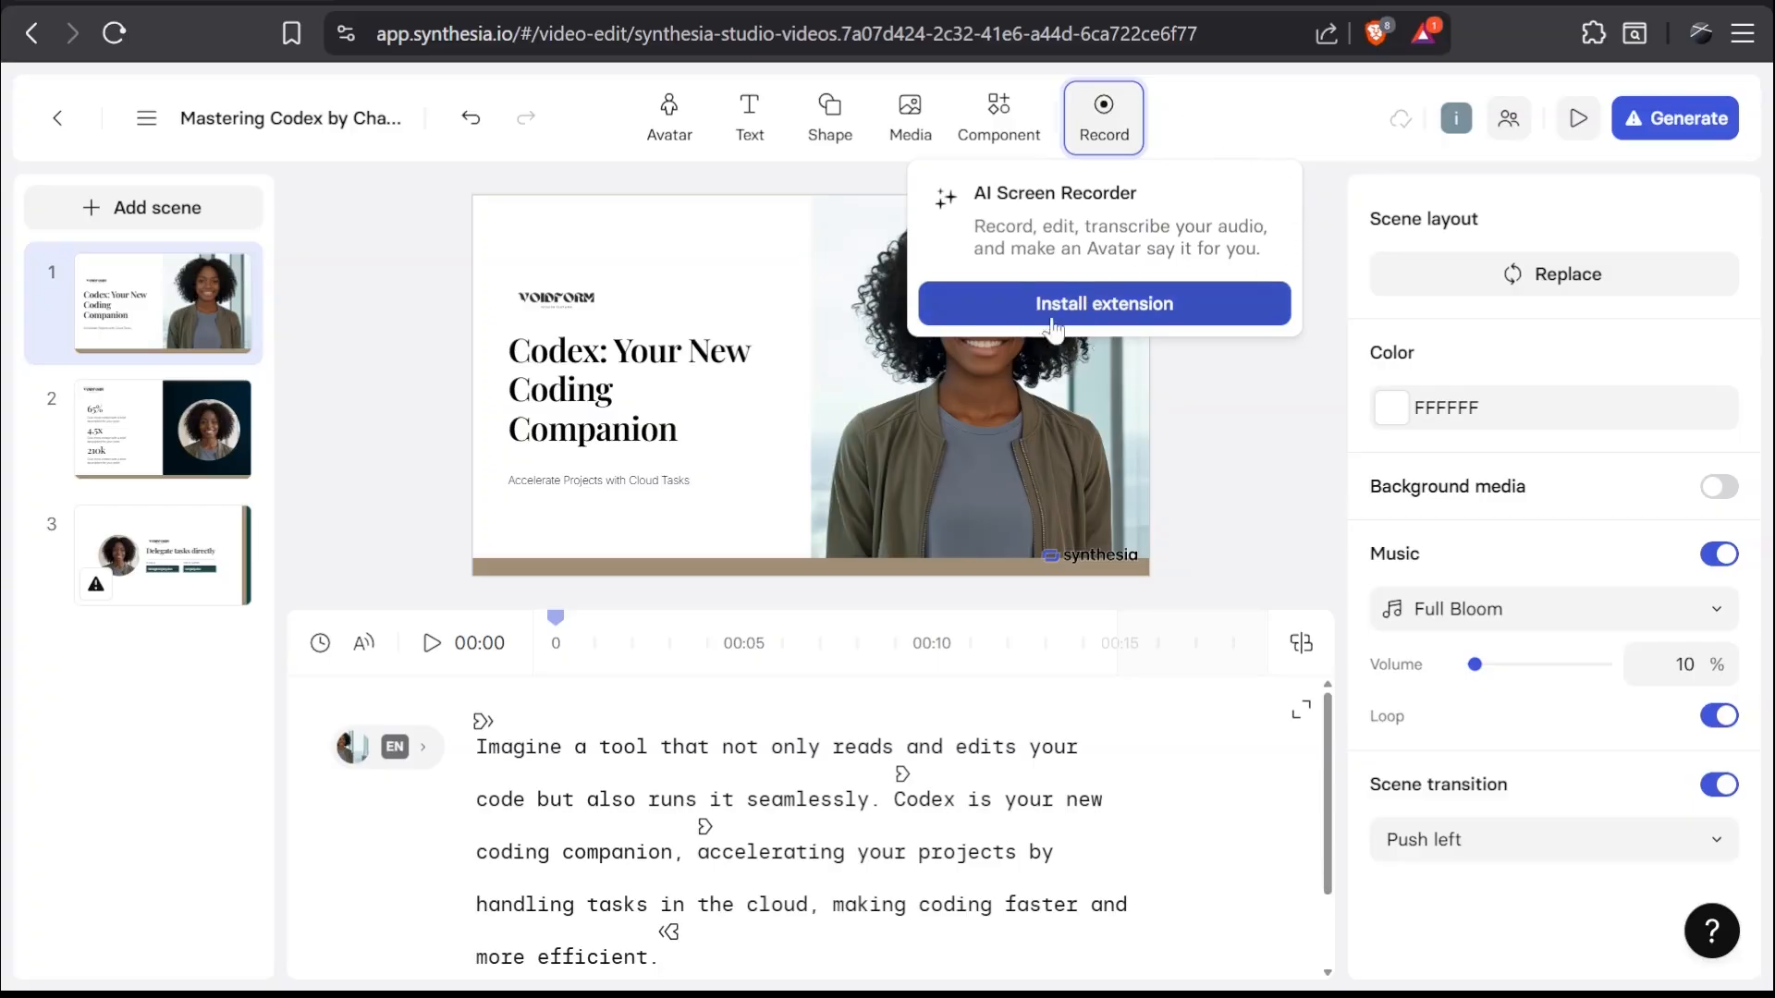
click(1204, 395)
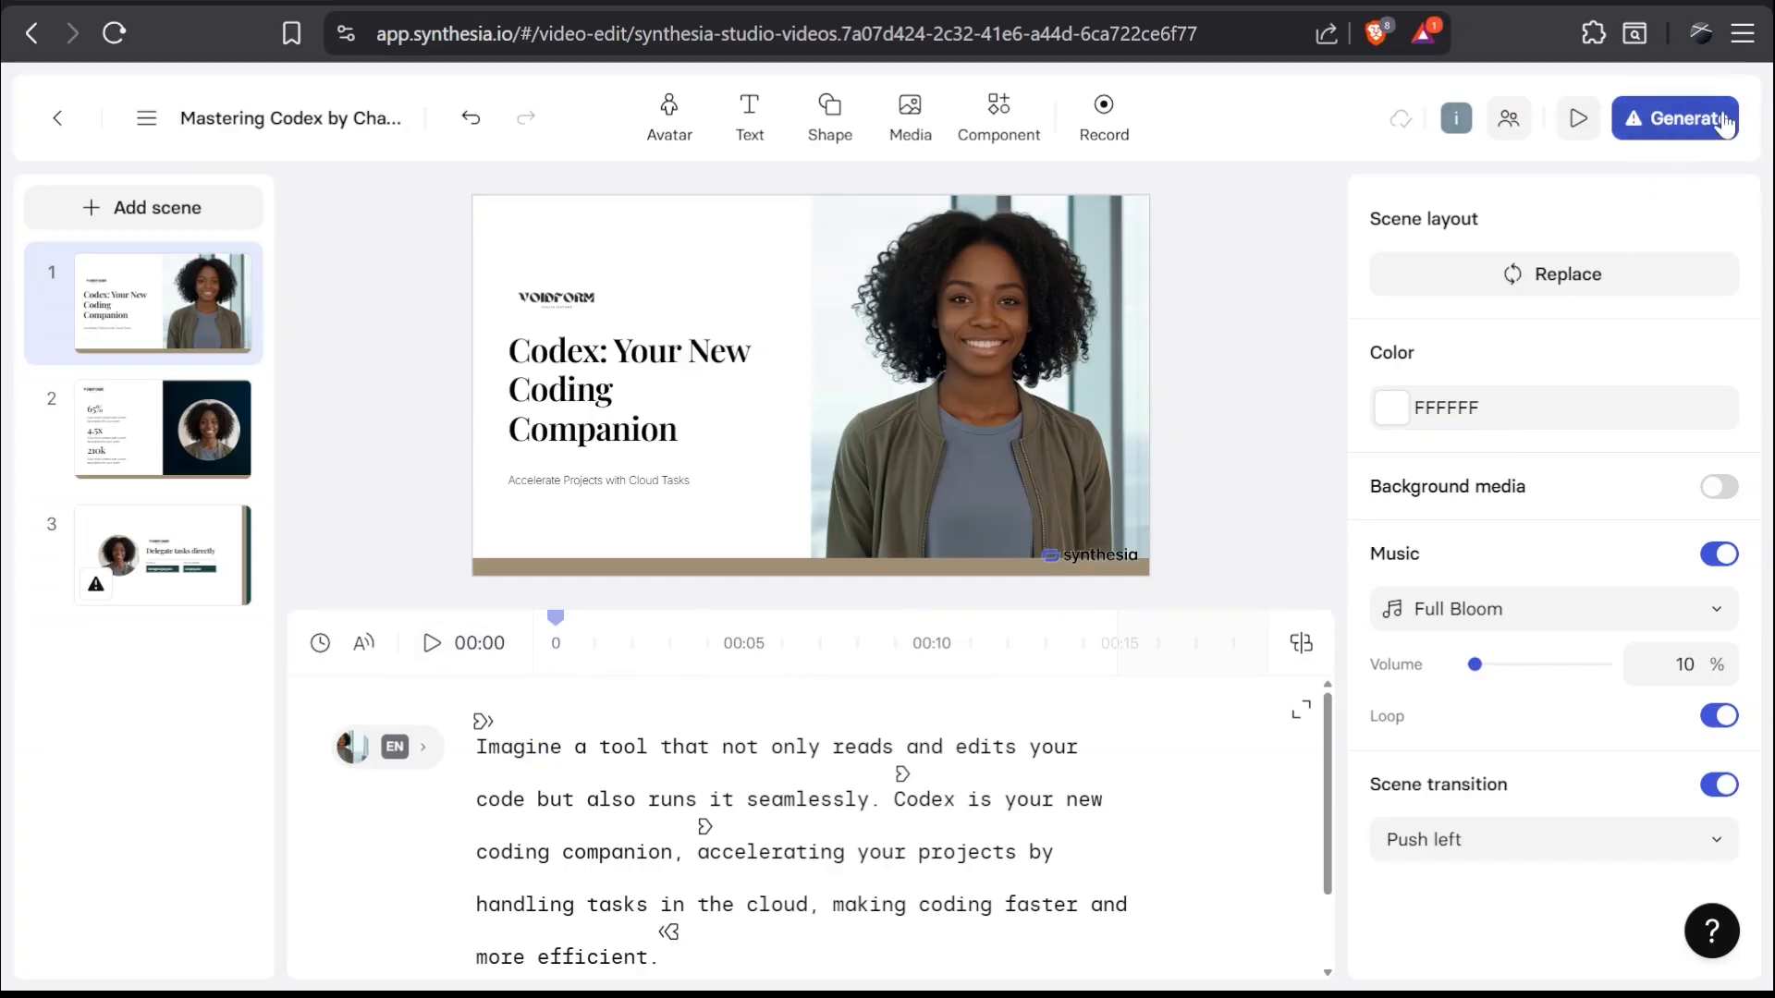
Step: Review the generation settings for "Mastering Codex by ChatGPT: A Creative Guide" and generate the video with watermark removal and burned-in captions off
click(1690, 132)
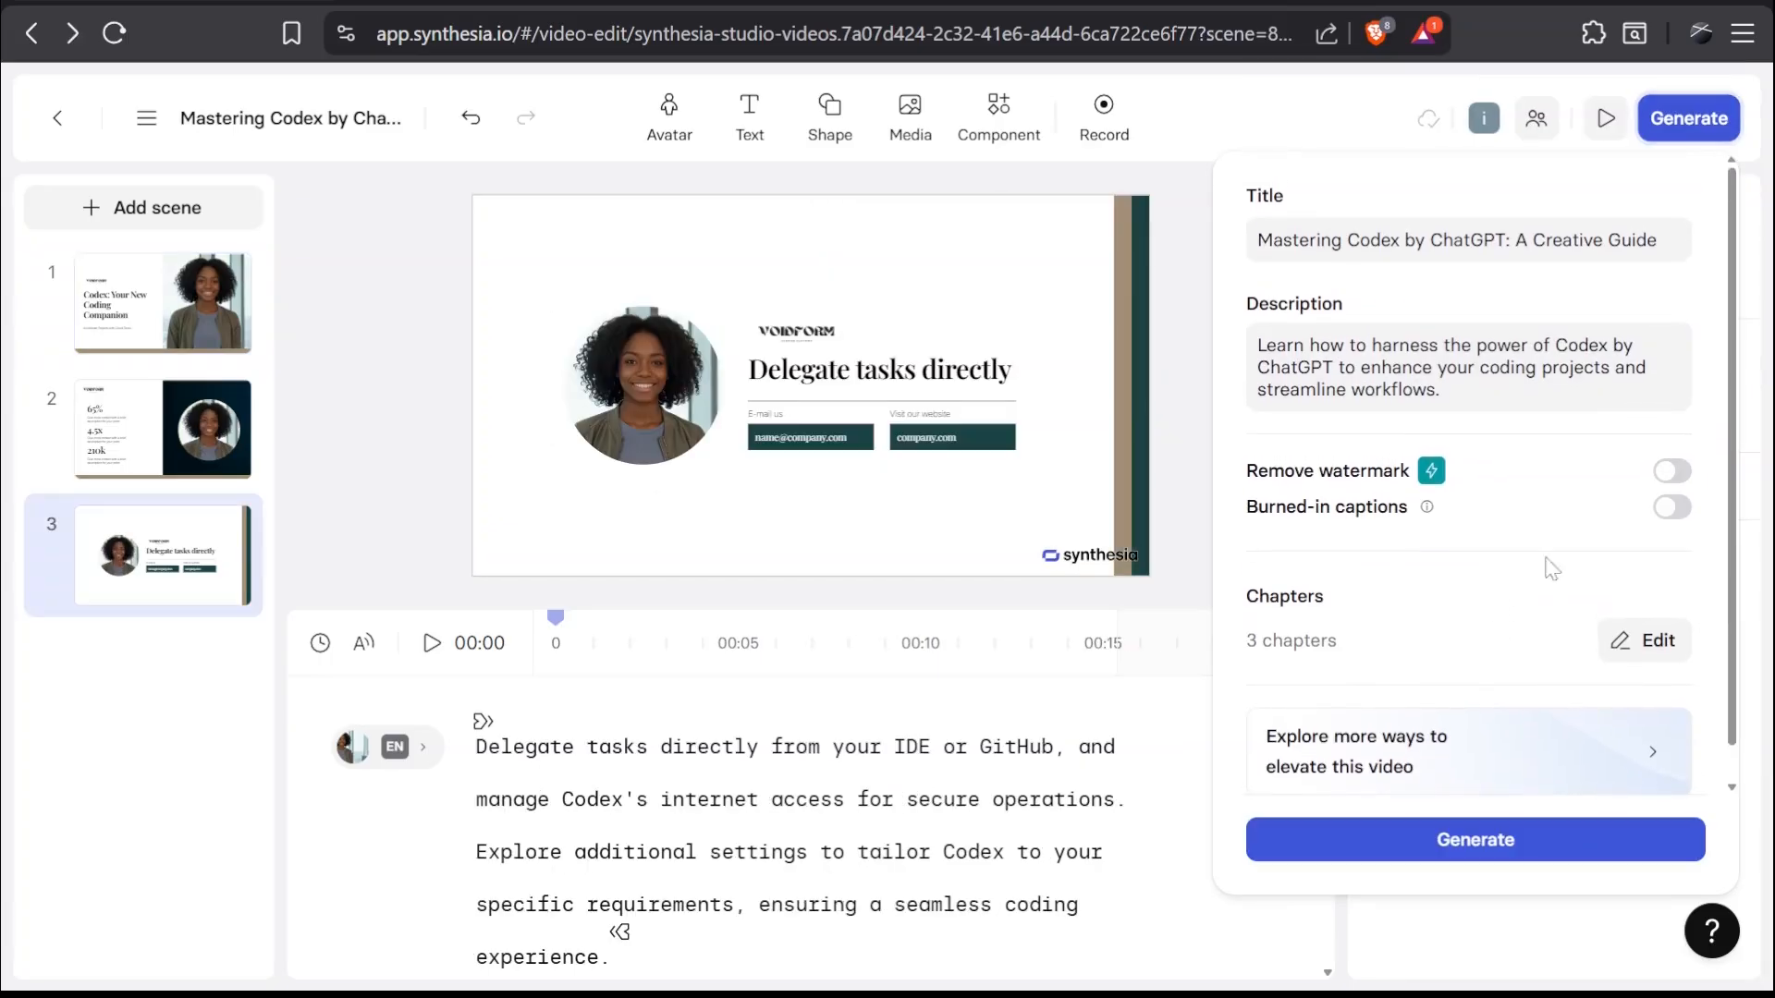
scroll(1568, 549, down, 1)
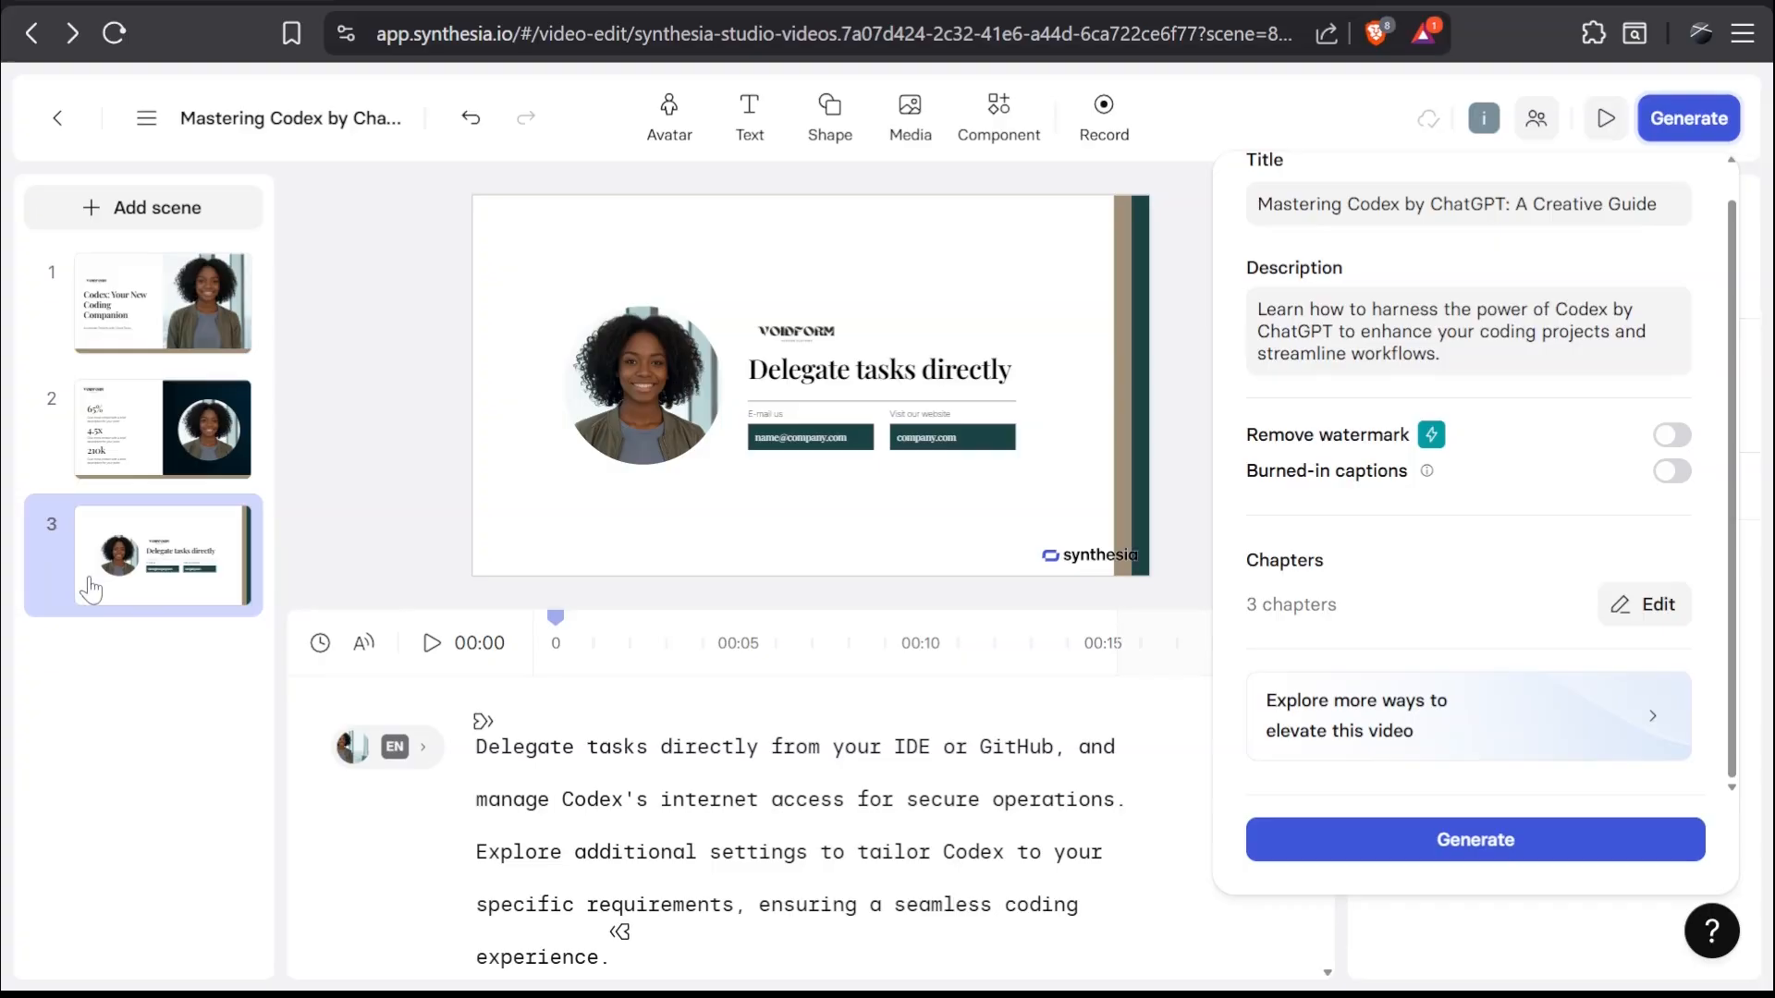
click(1484, 846)
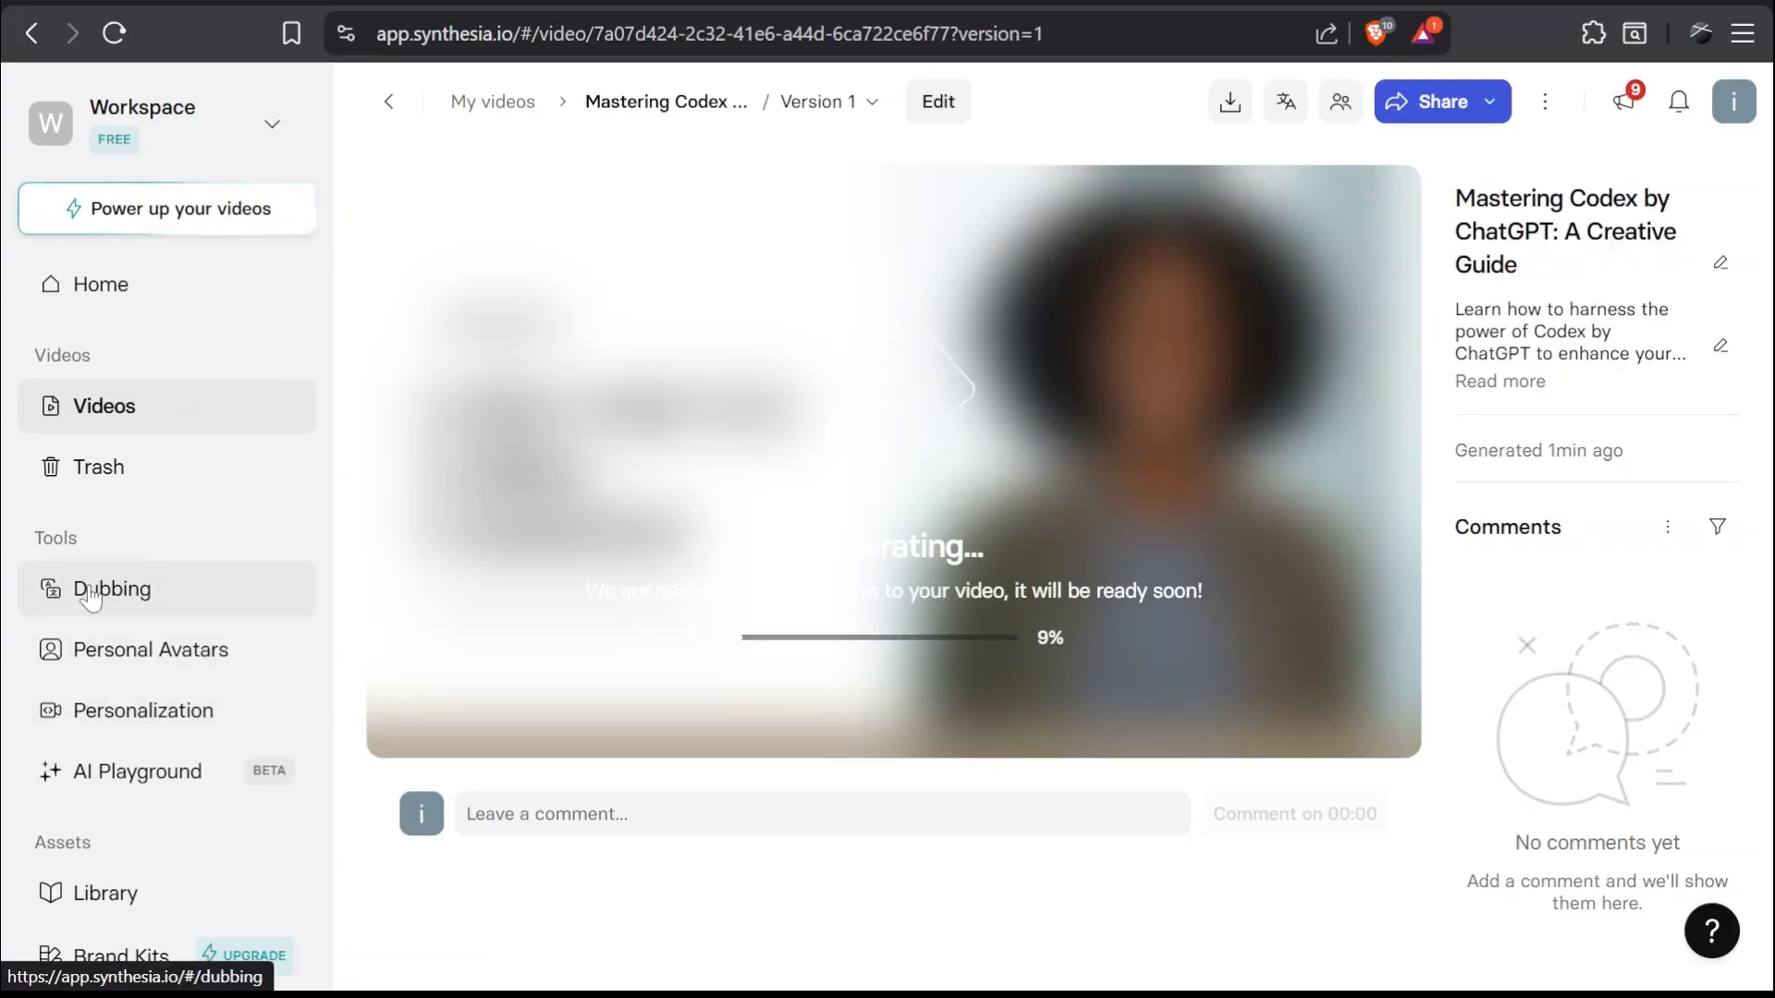
Step: Create a new AI dub from the uploaded clip of the dark-haired woman, with auto-detected English as original language and Spanish as dub language
click(111, 617)
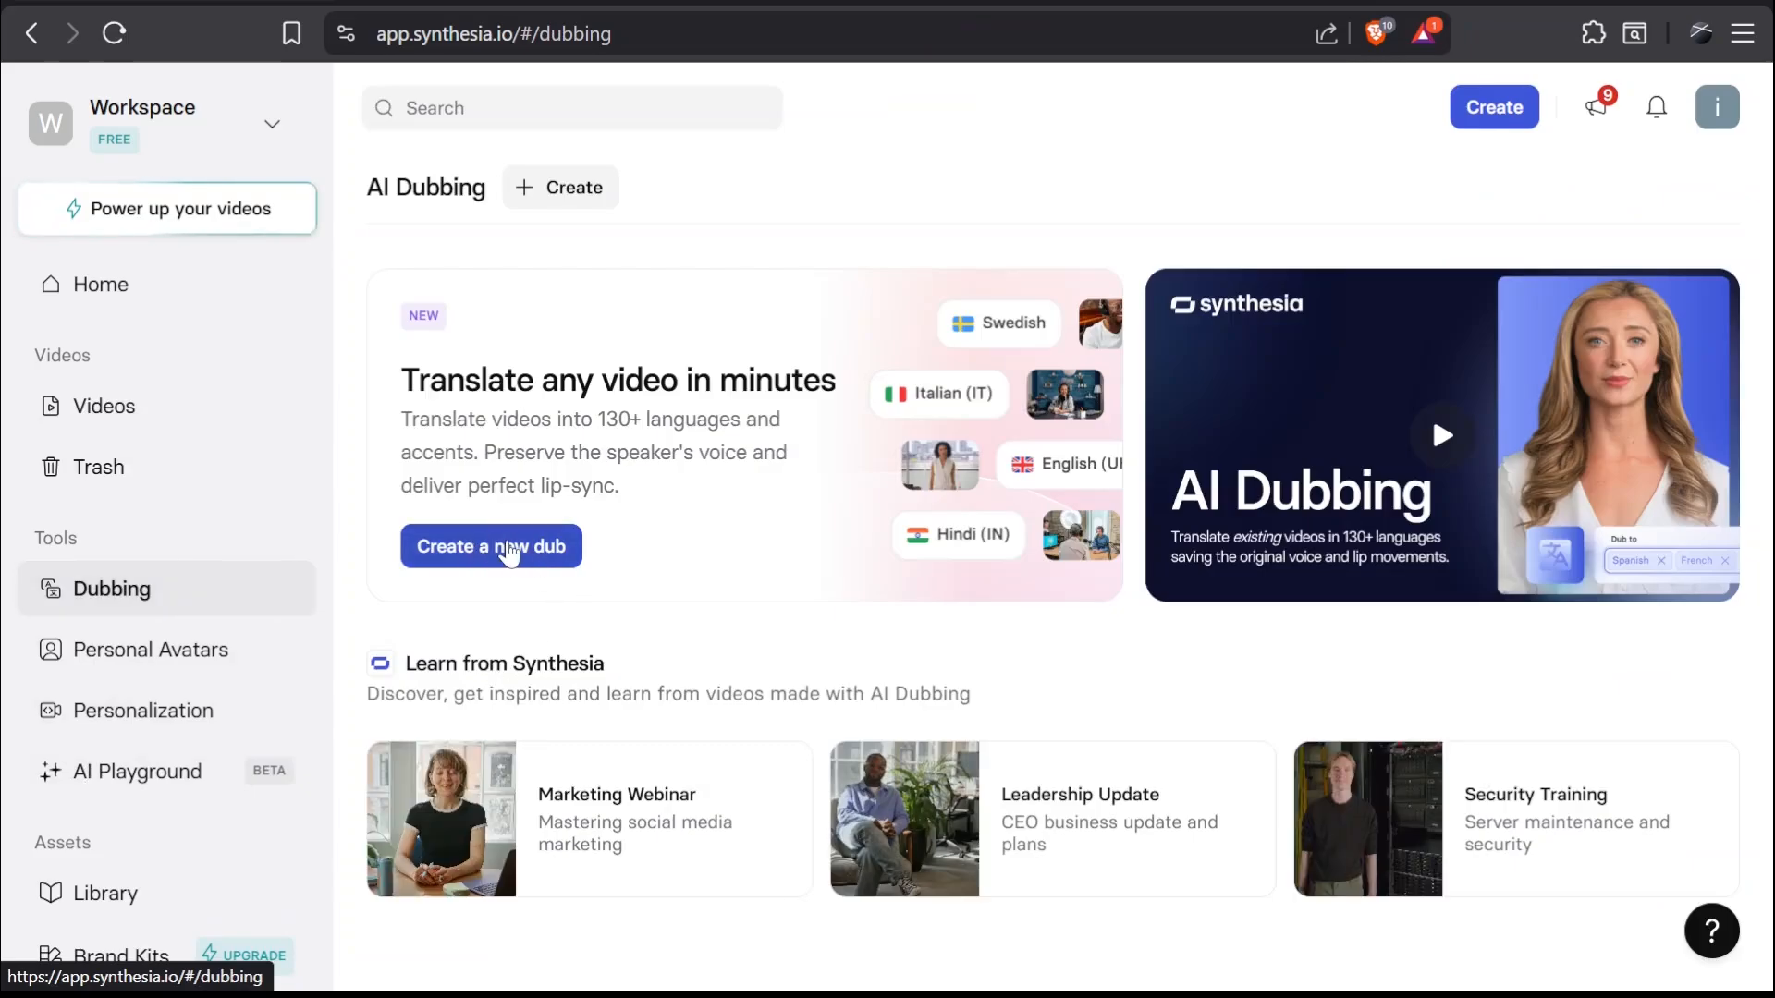
click(508, 551)
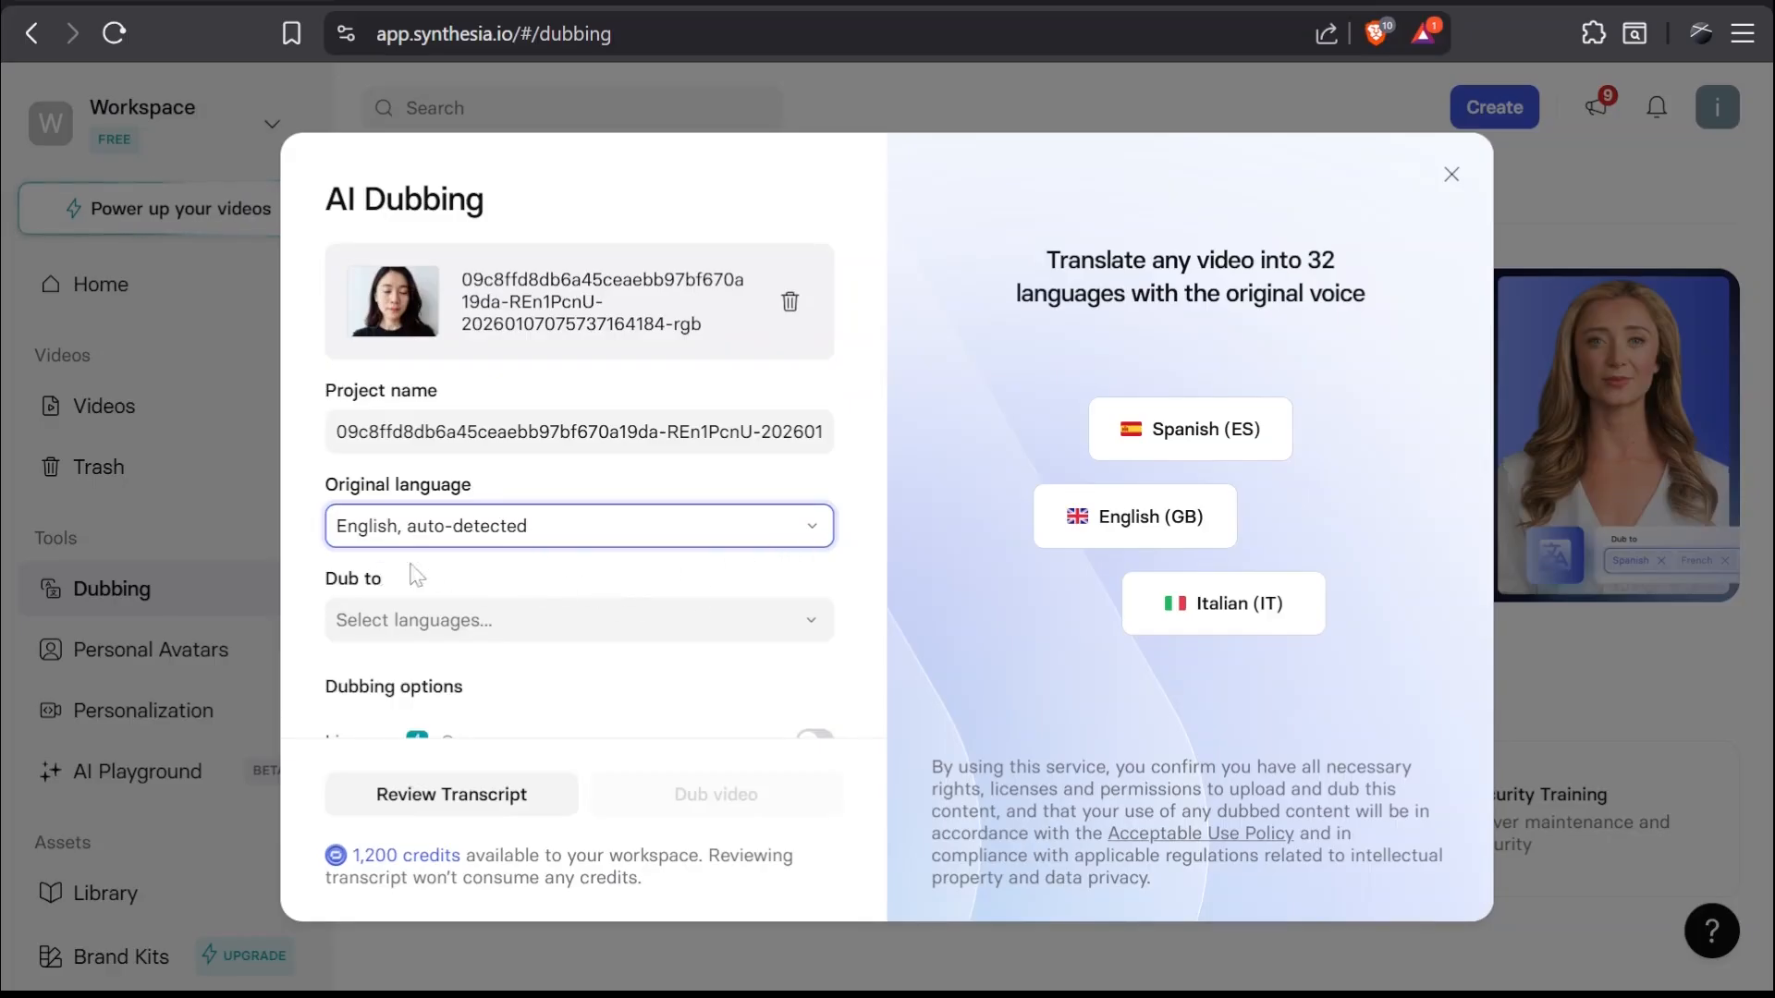
scroll(535, 577, down, 2)
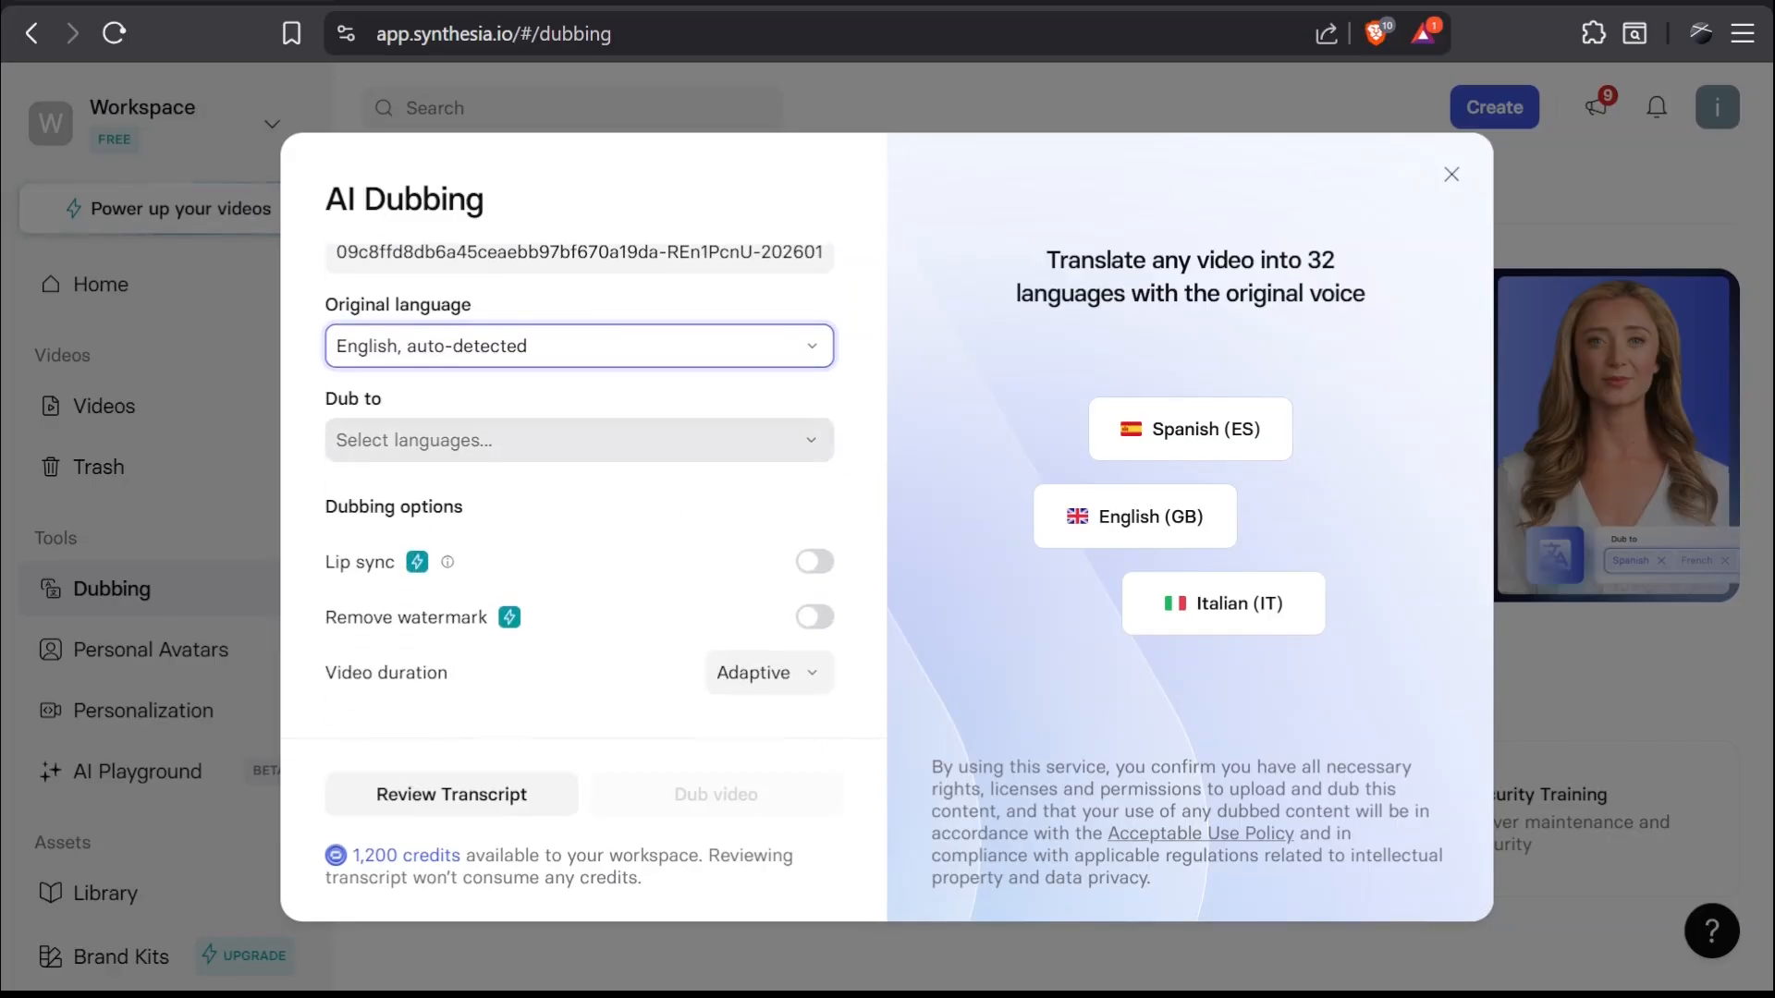
click(579, 440)
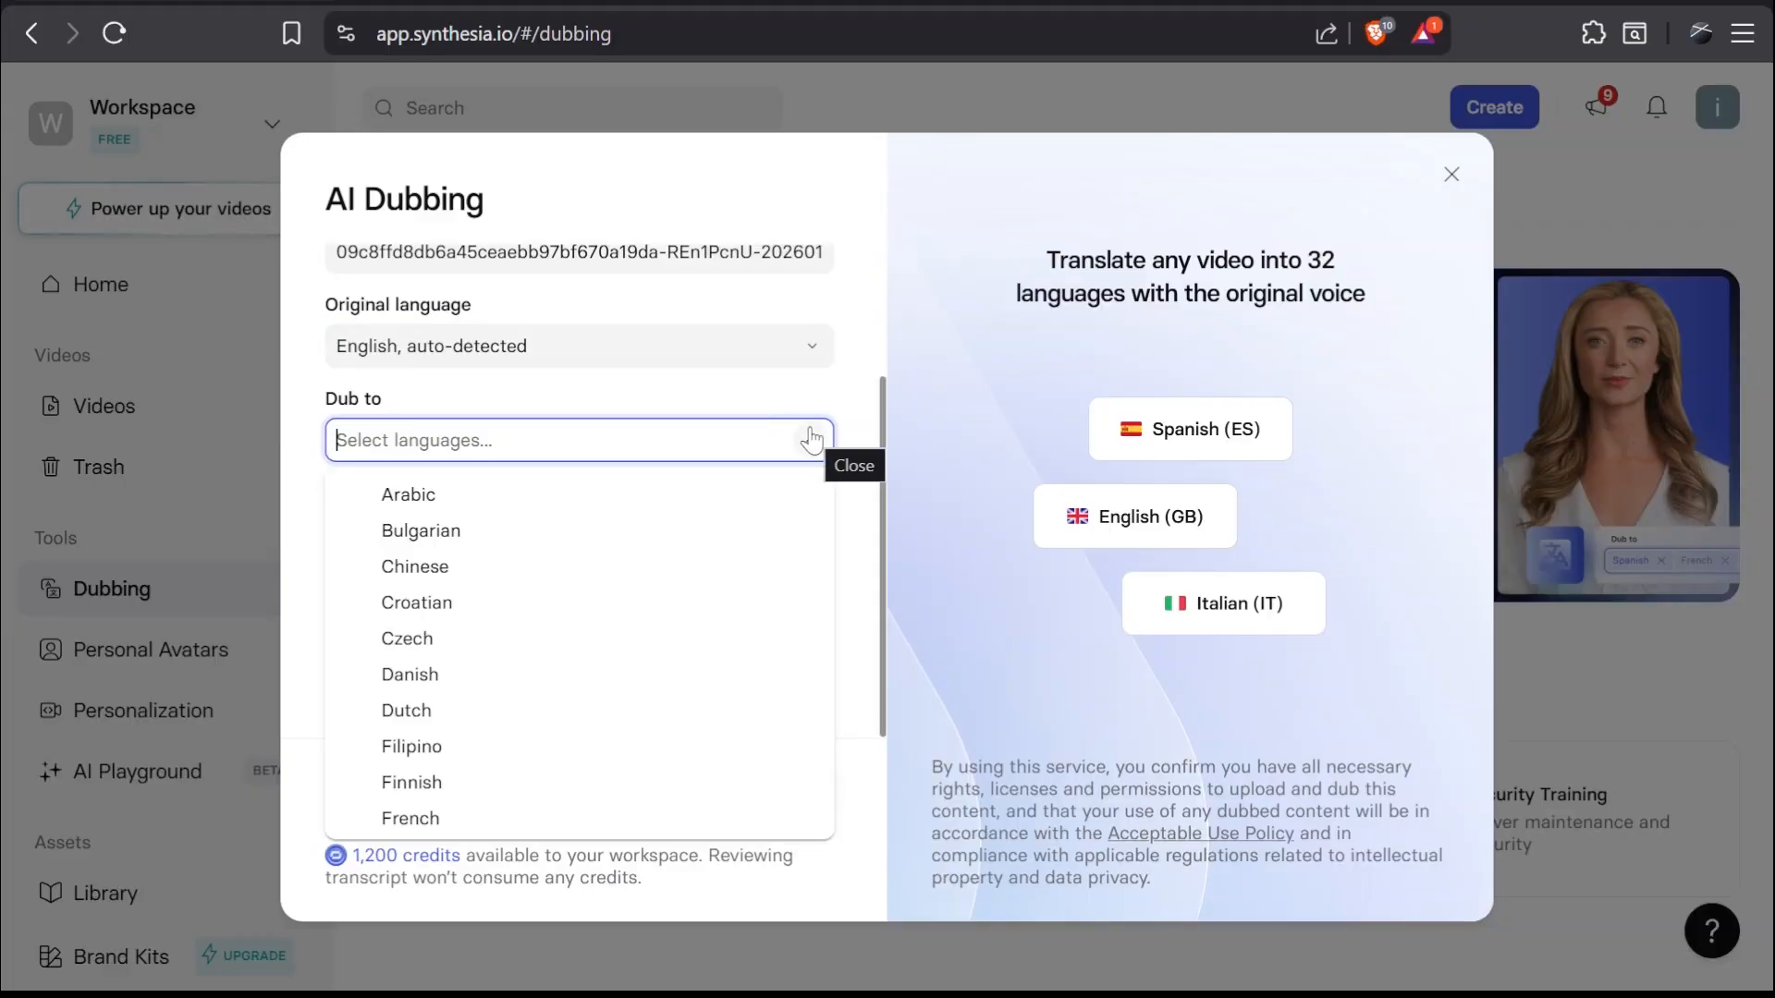
scroll(793, 554, down, 7)
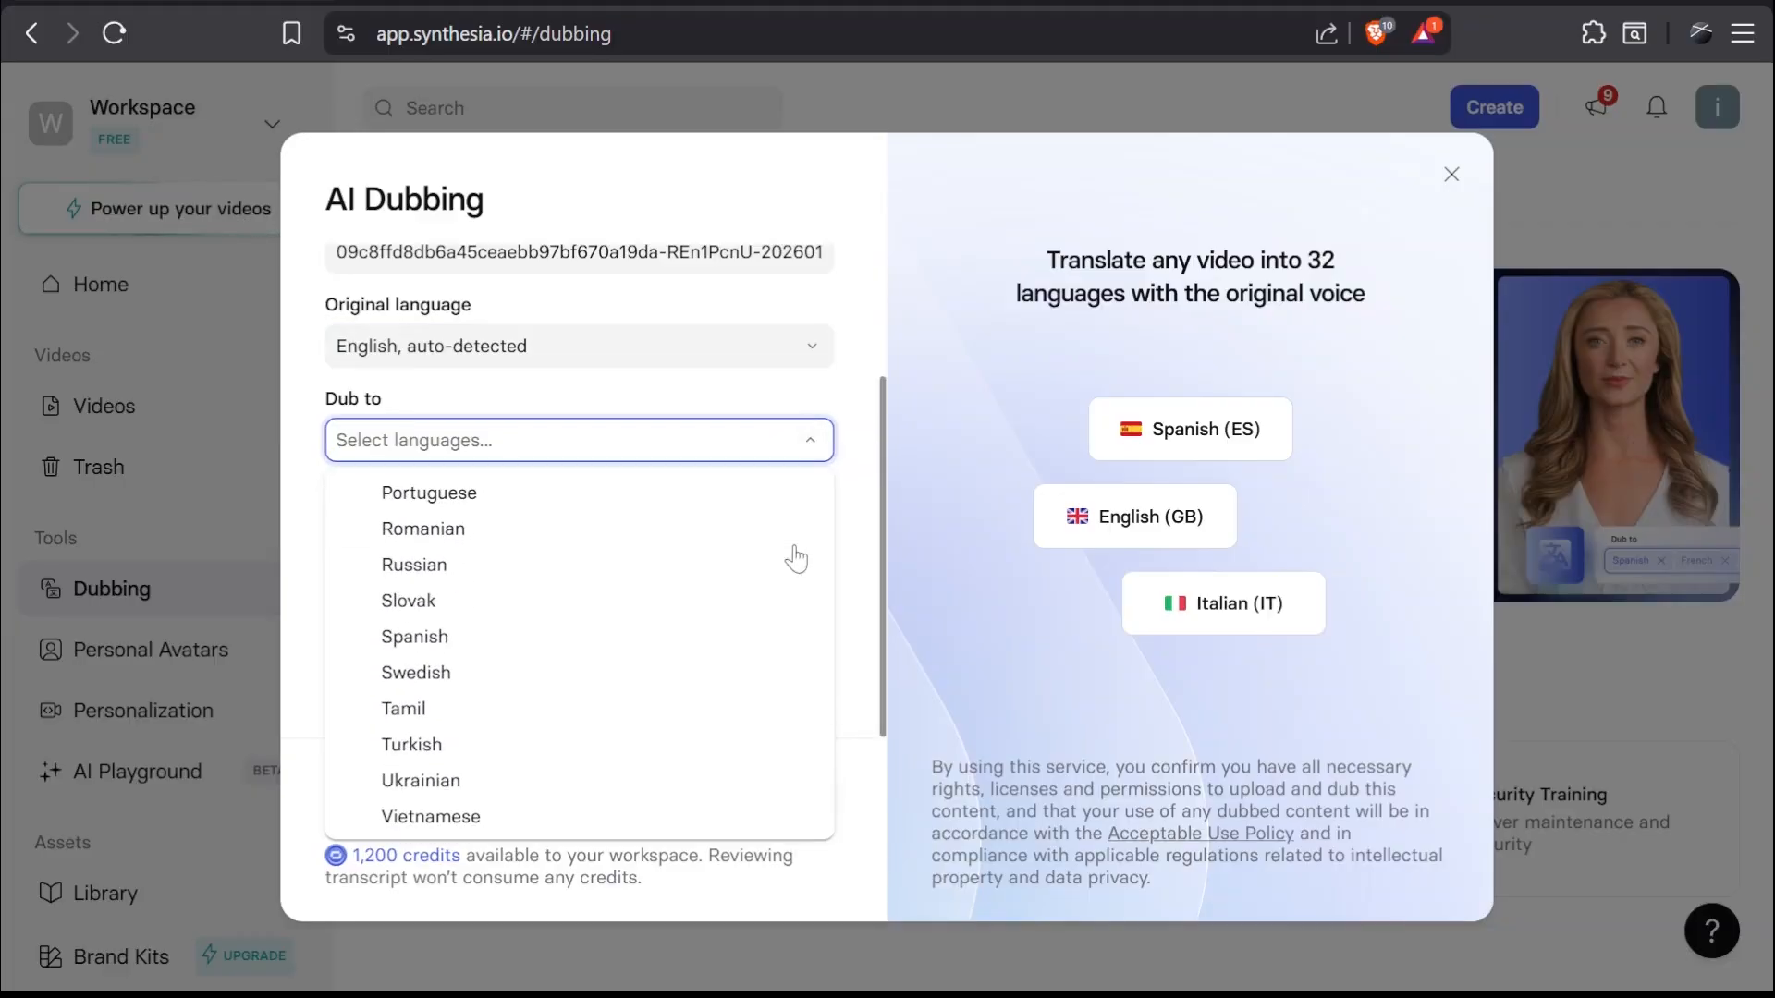
scroll(793, 557, up, 1)
click(795, 696)
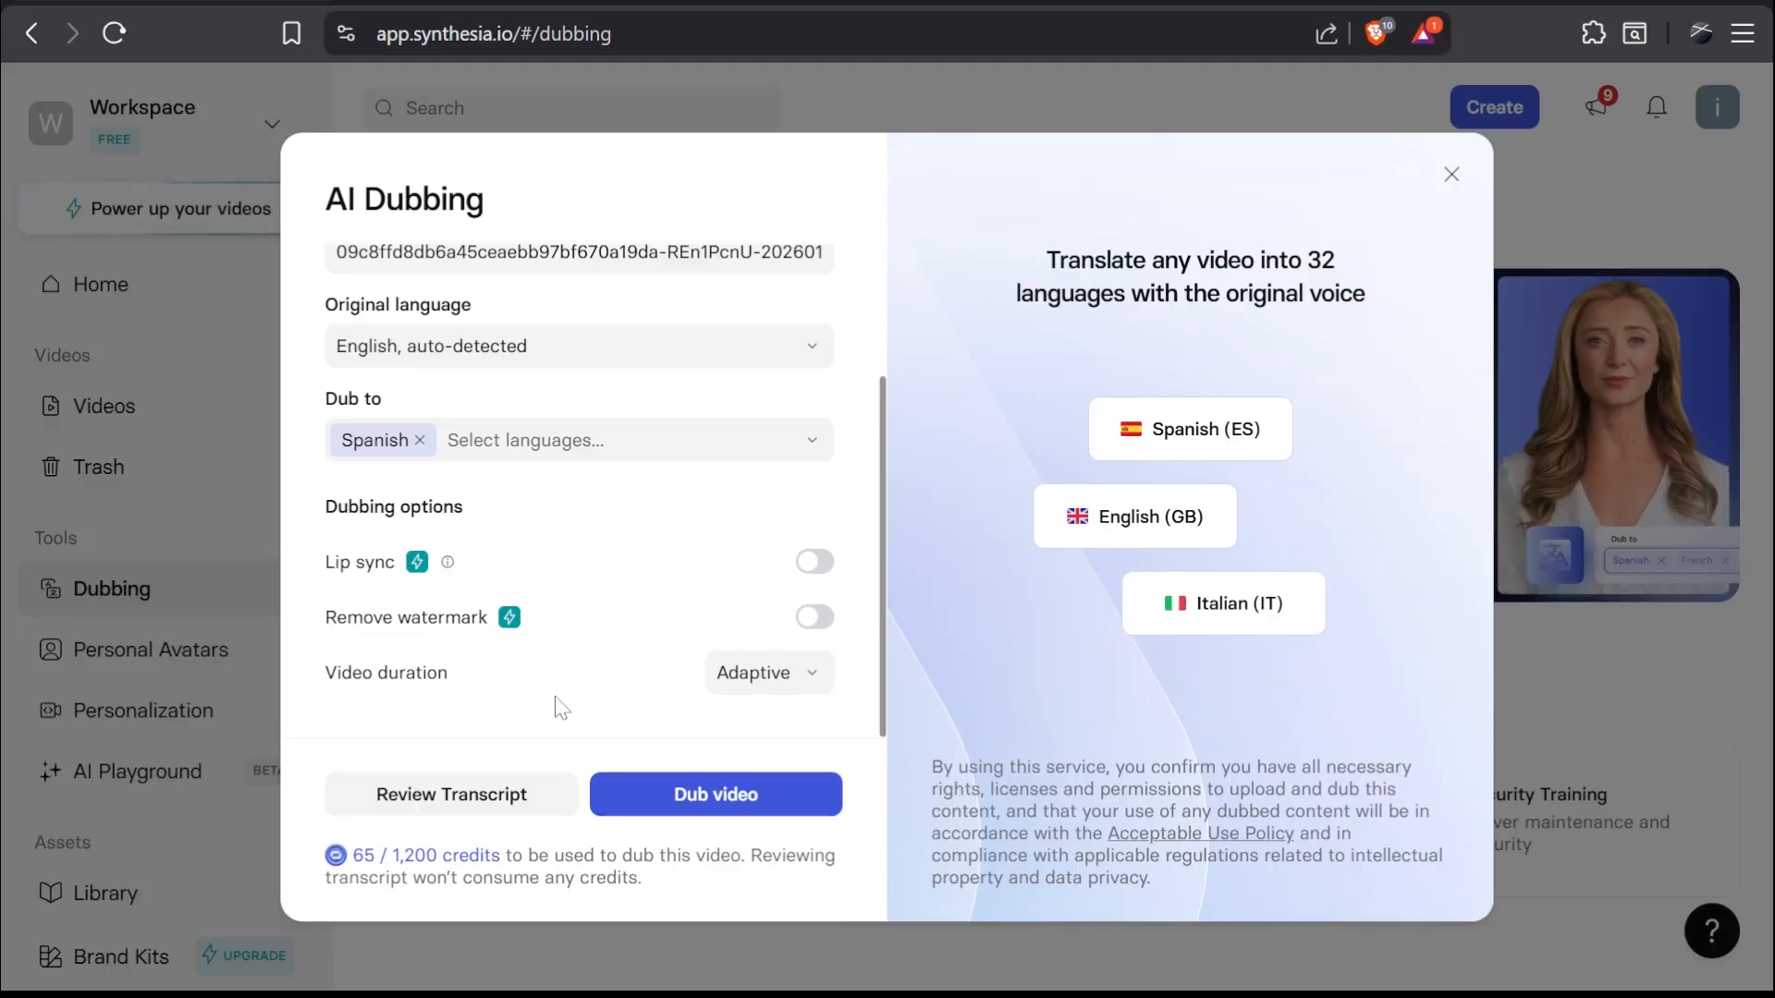
Step: Set the dub's video duration to Original and start dubbing the video
click(767, 673)
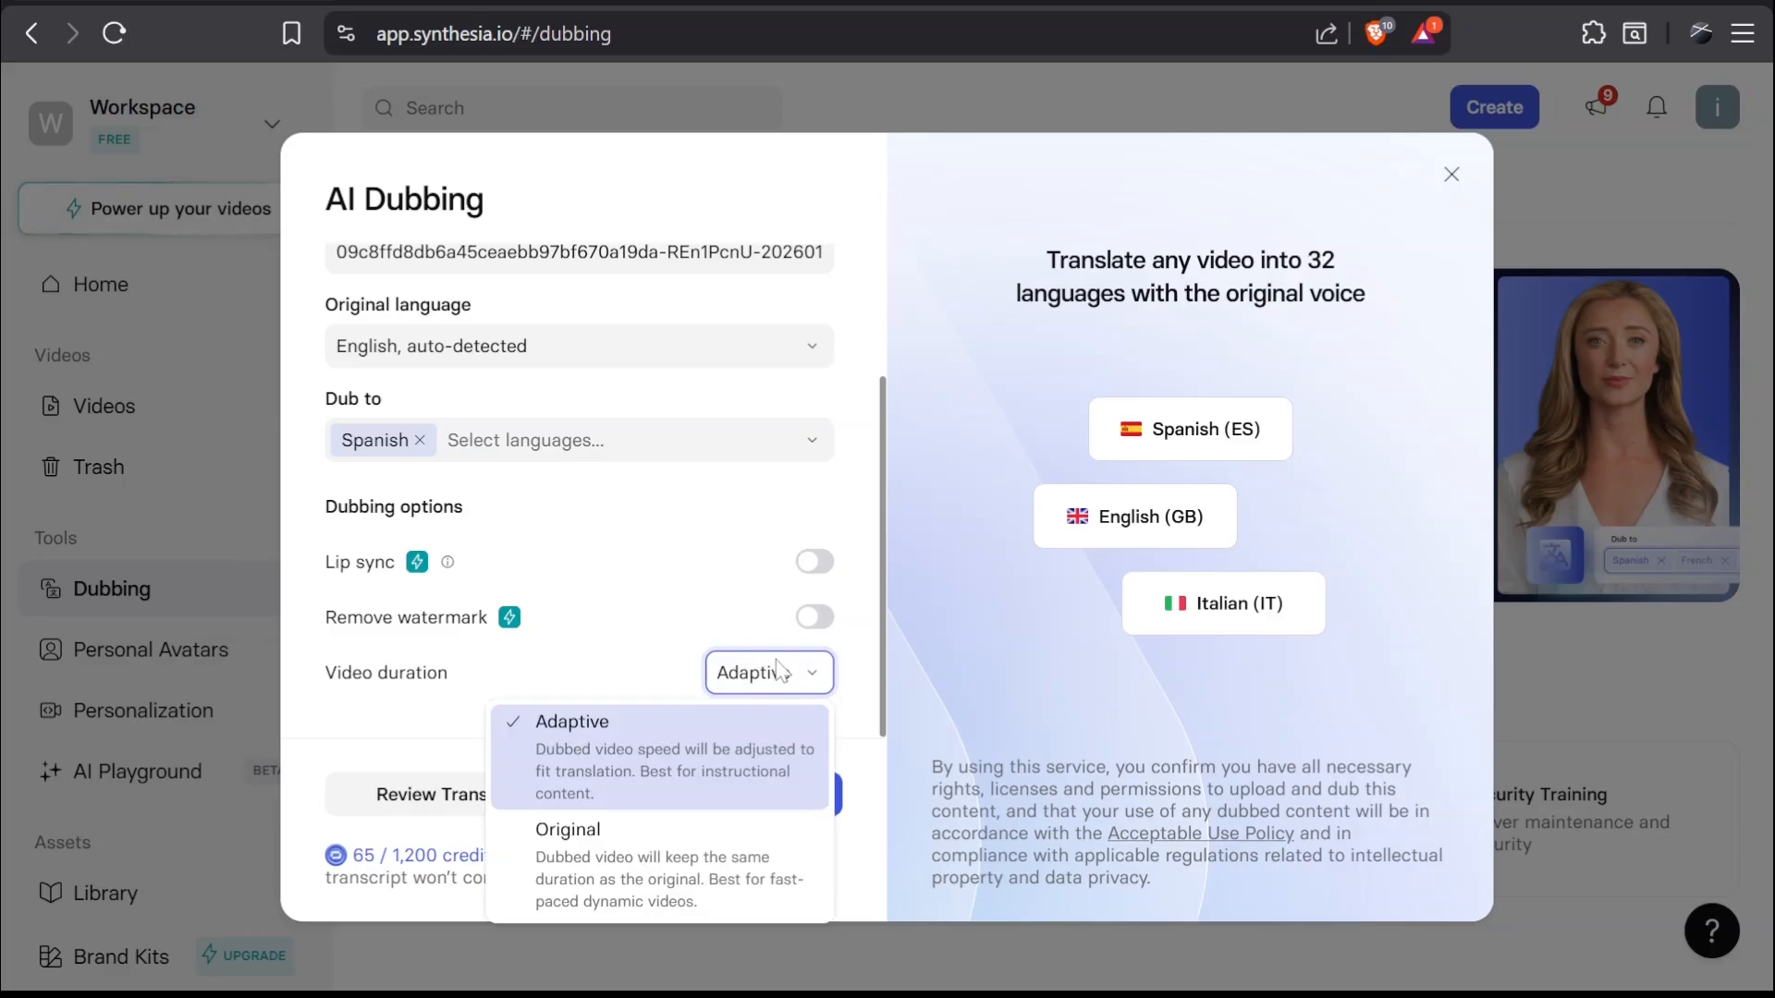
click(753, 841)
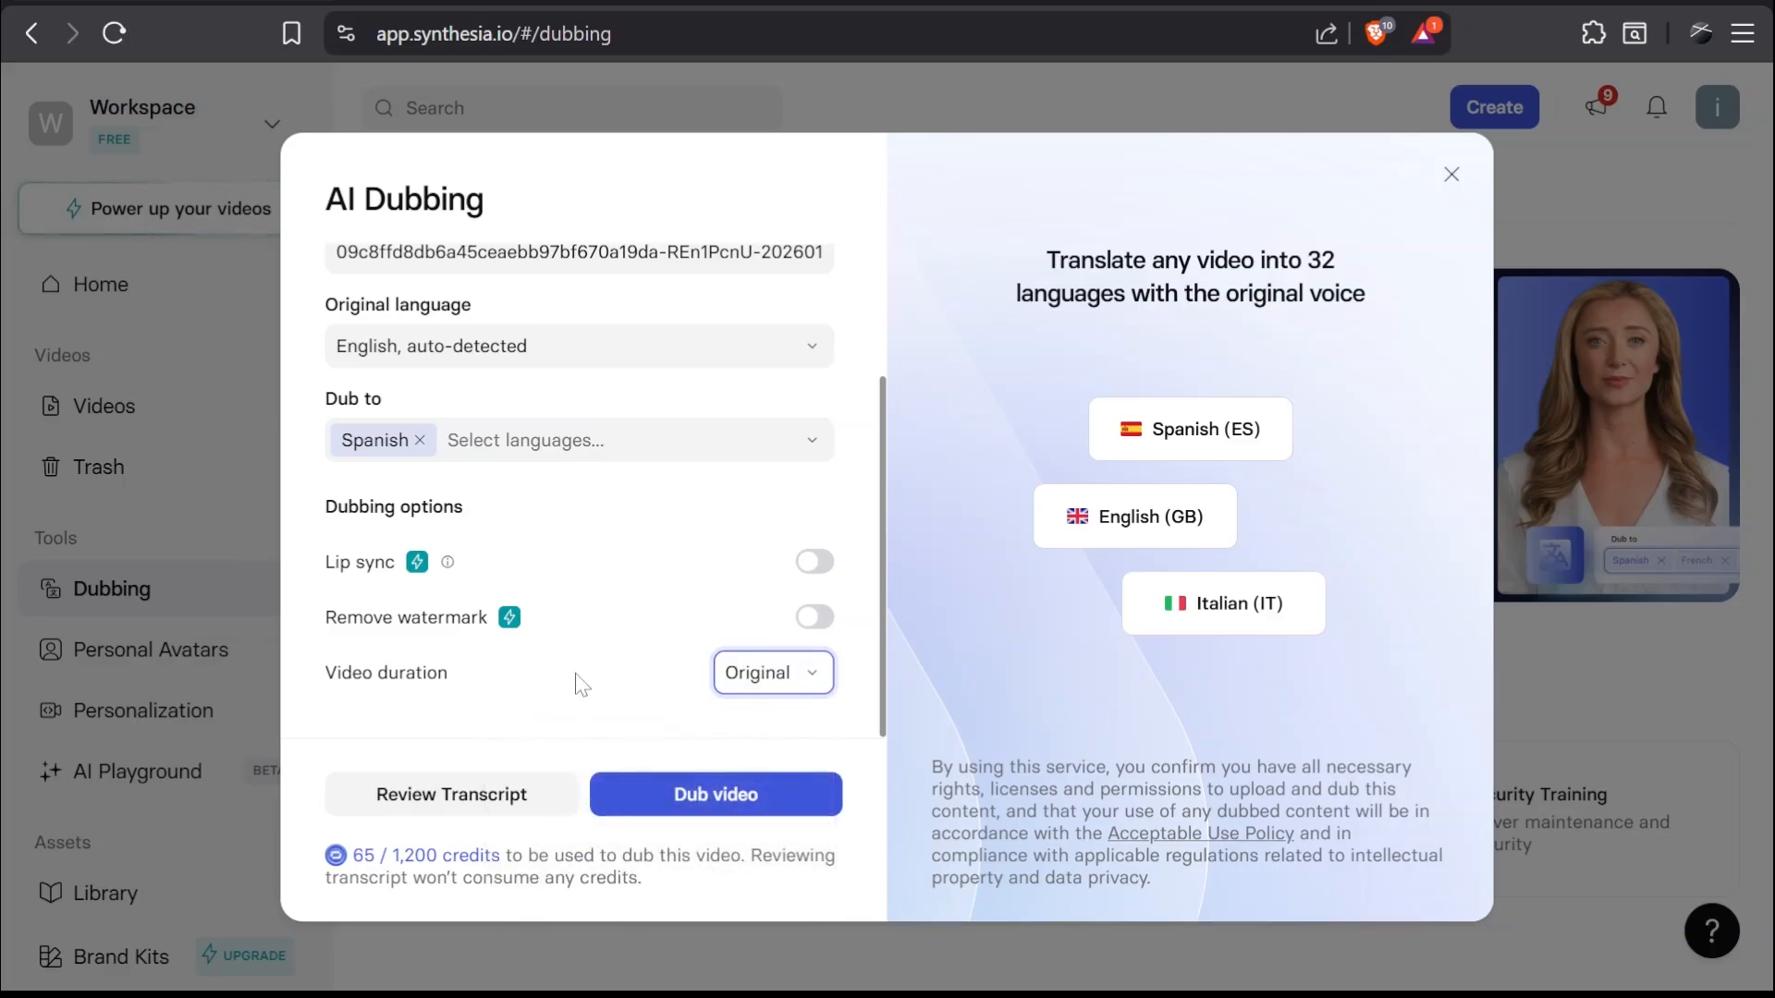
click(665, 797)
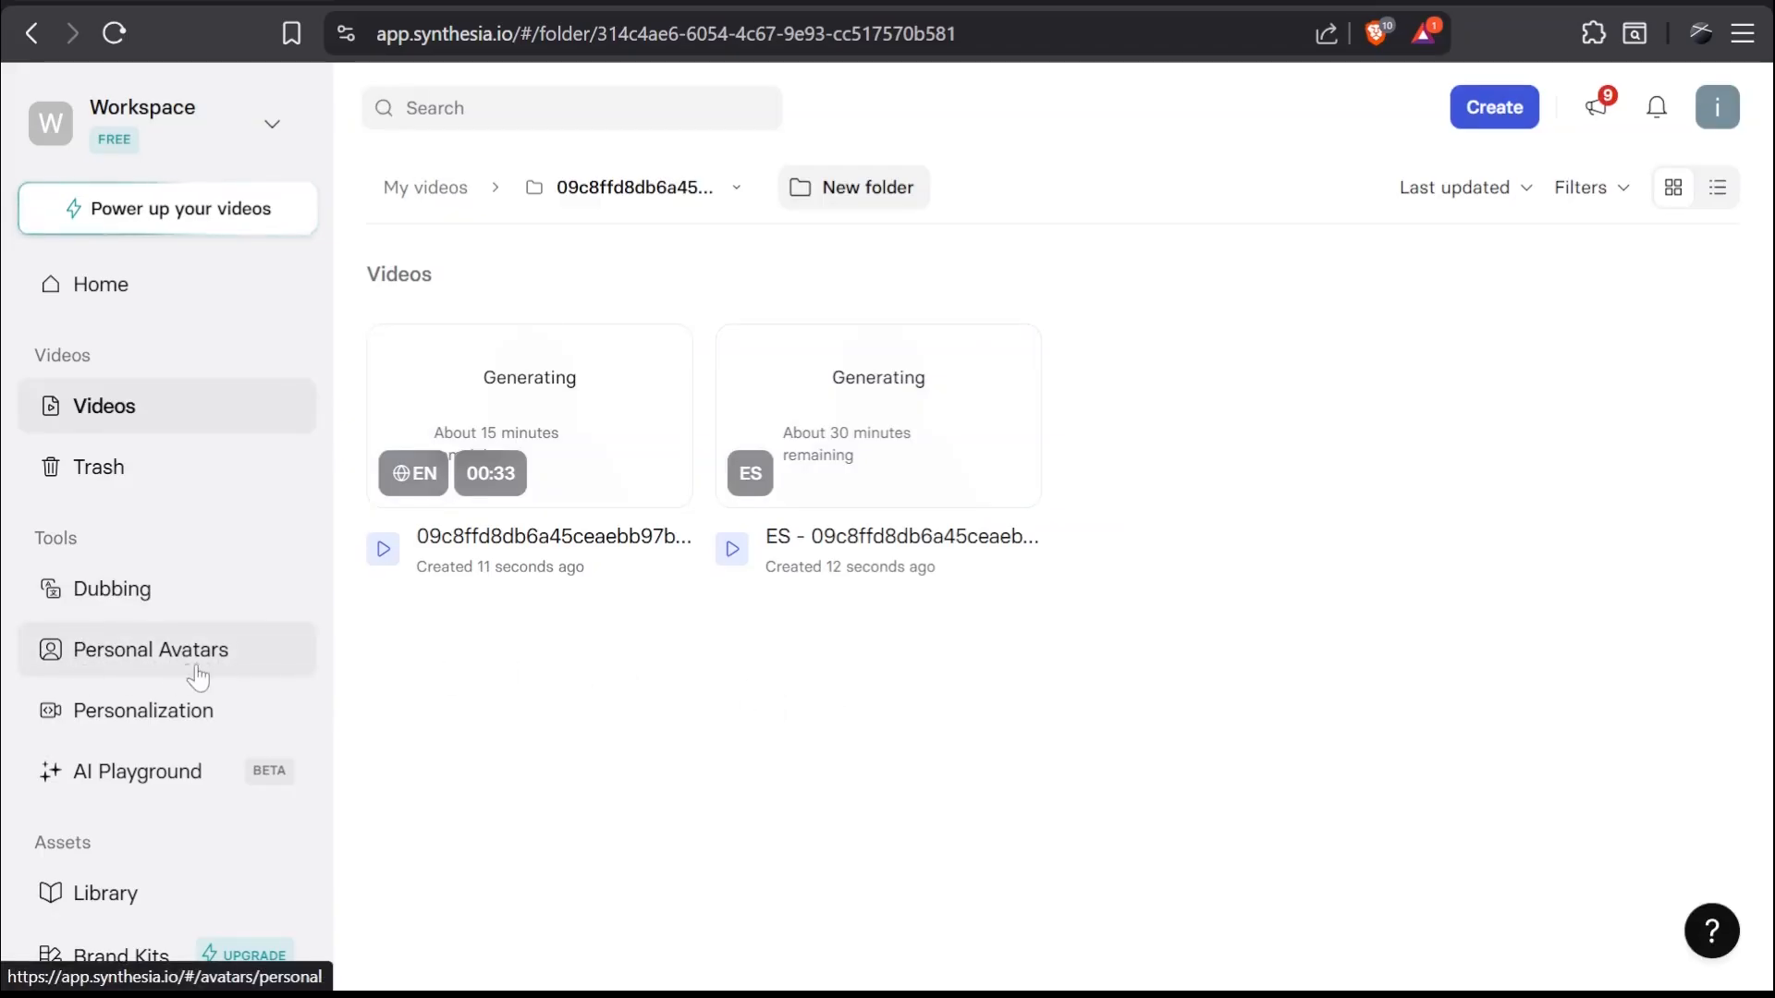
Step: Look over the personalizable video templates in Personalization and return to the videos folder
click(88, 719)
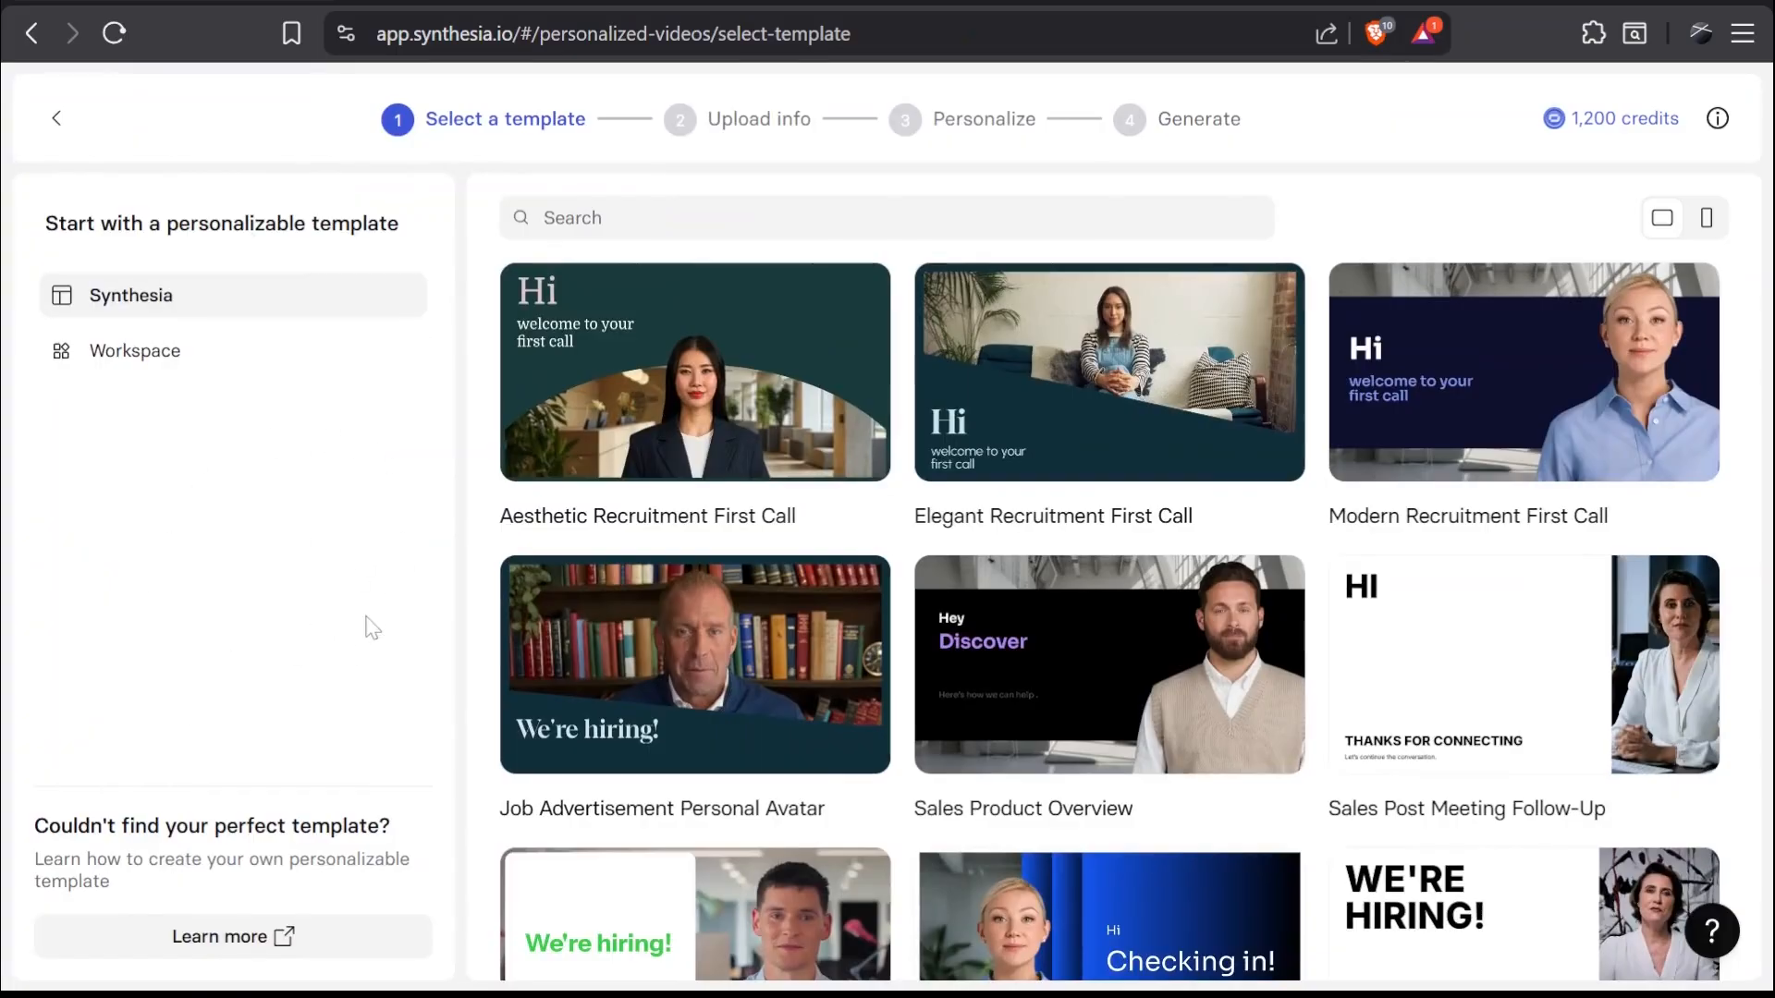
mouse_move(1144, 619)
click(54, 119)
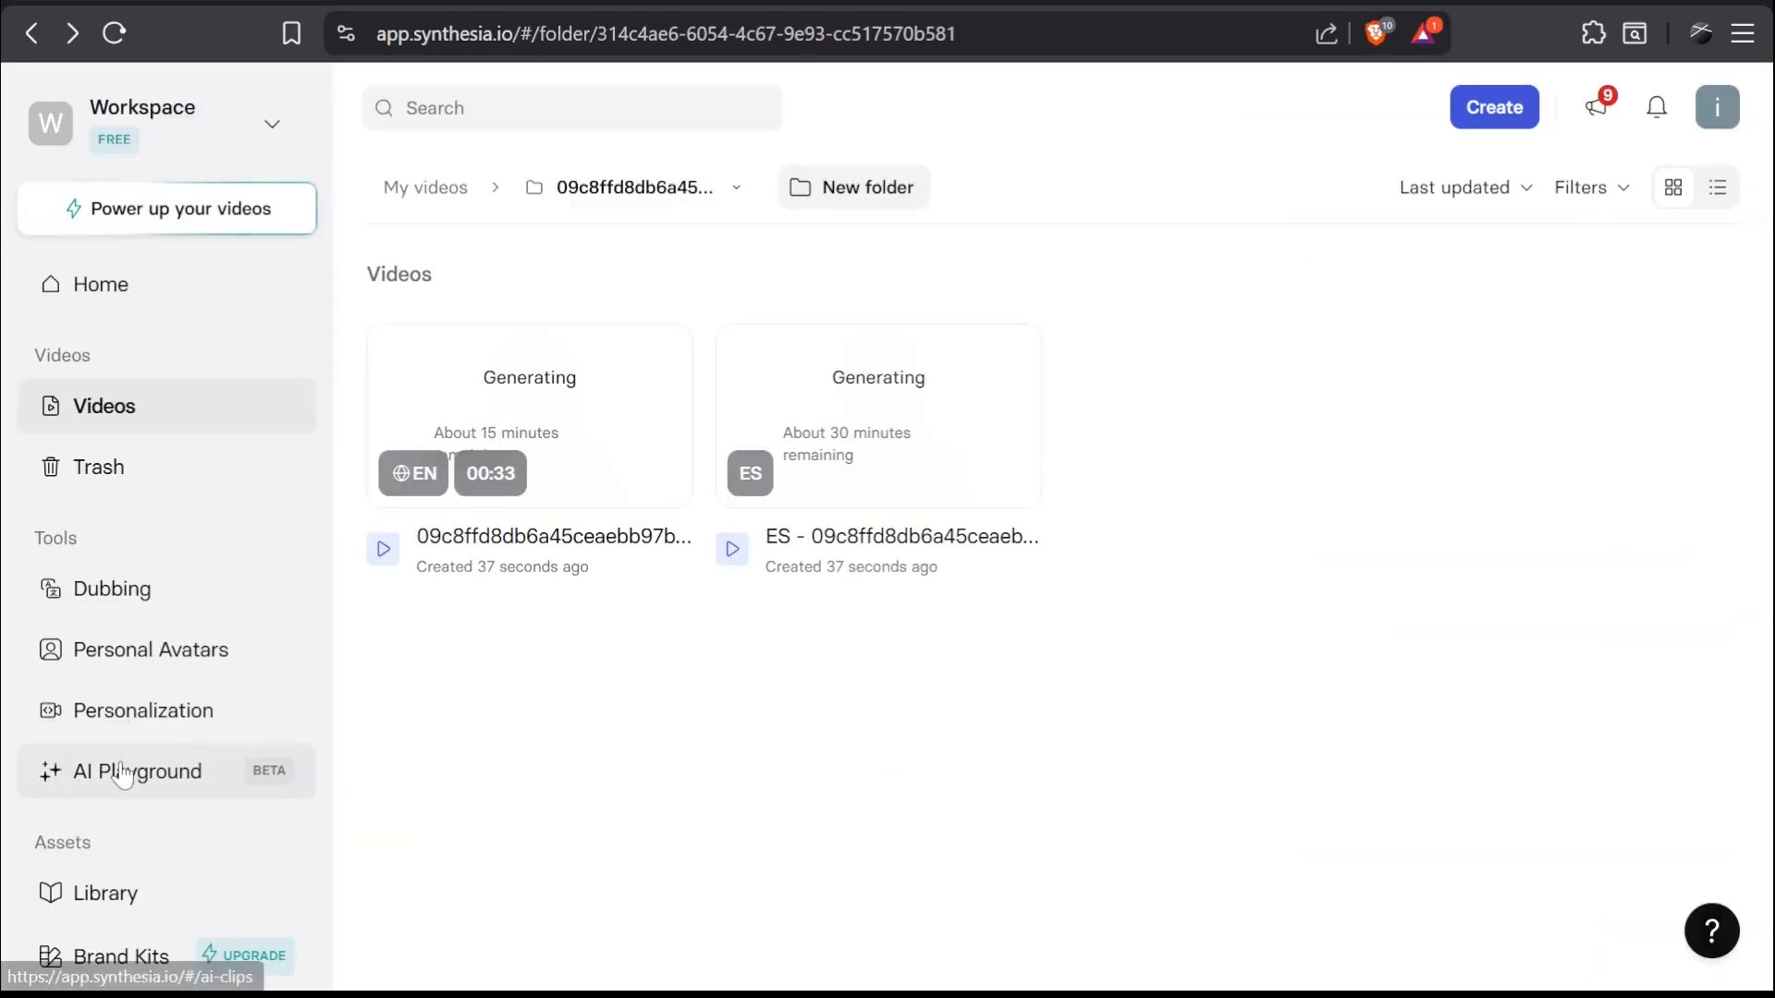
Step: Browse the example media in the AI Playground and view the model choices for video generation
click(123, 767)
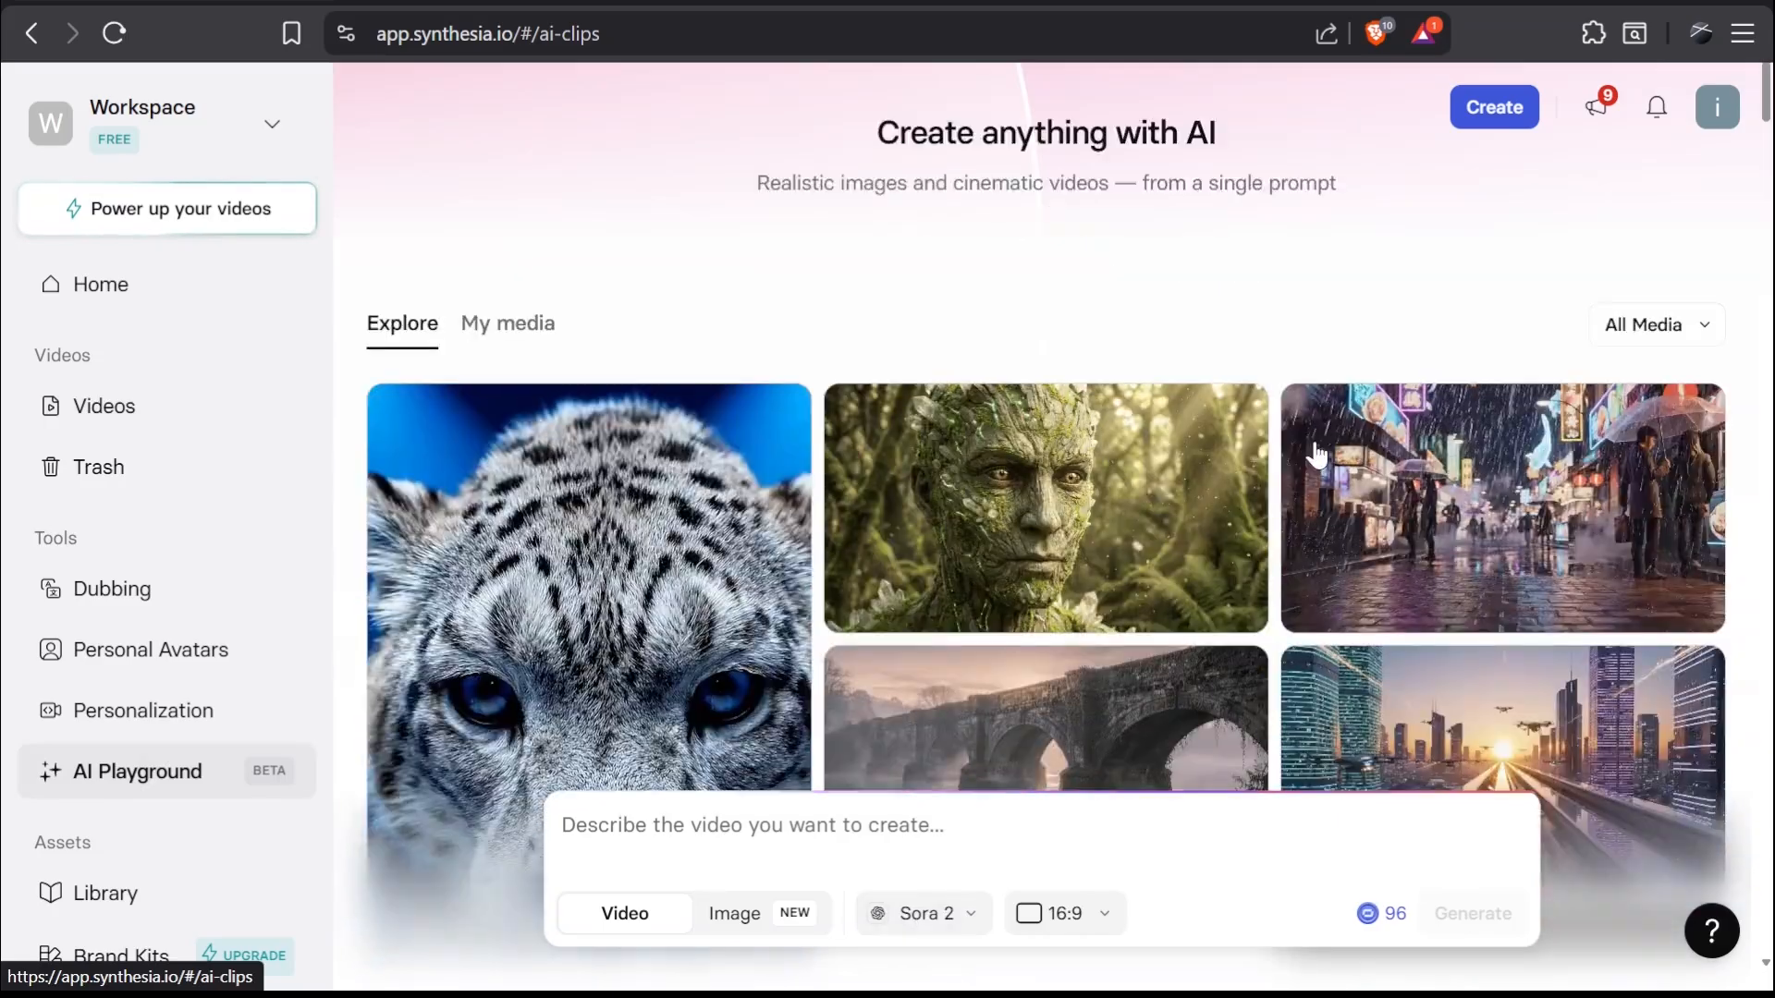
scroll(1317, 453, down, 8)
scroll(1317, 453, up, 8)
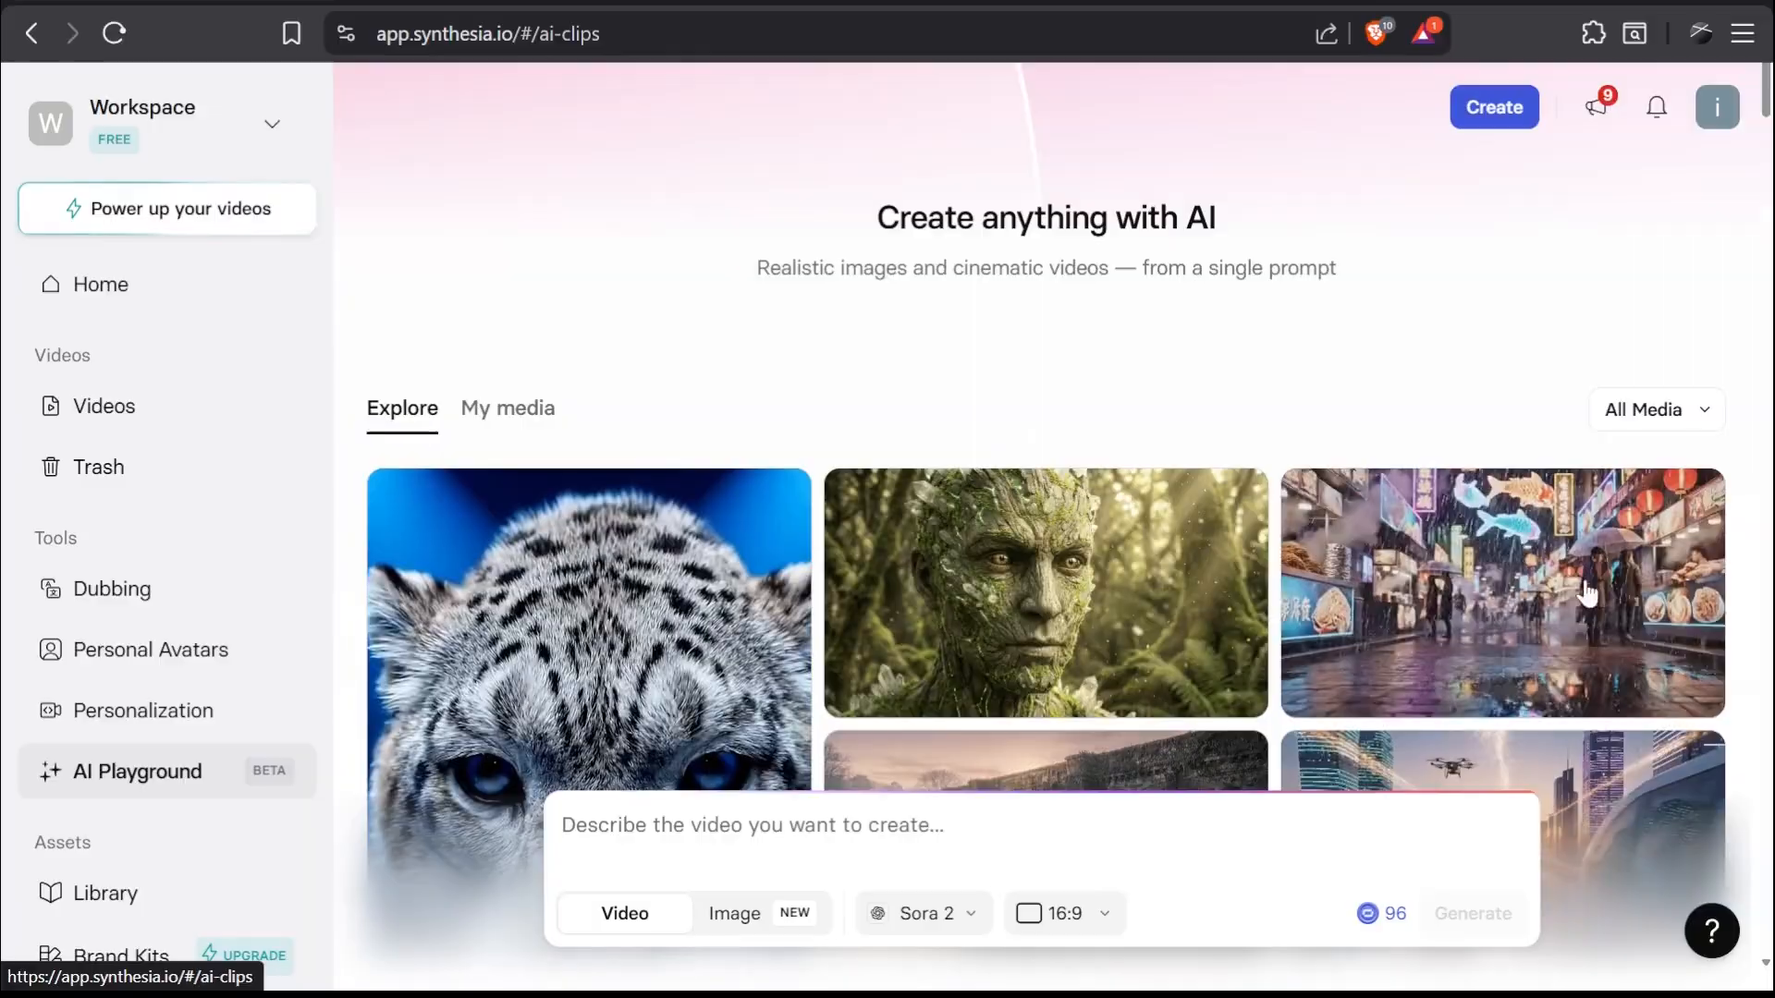
click(952, 915)
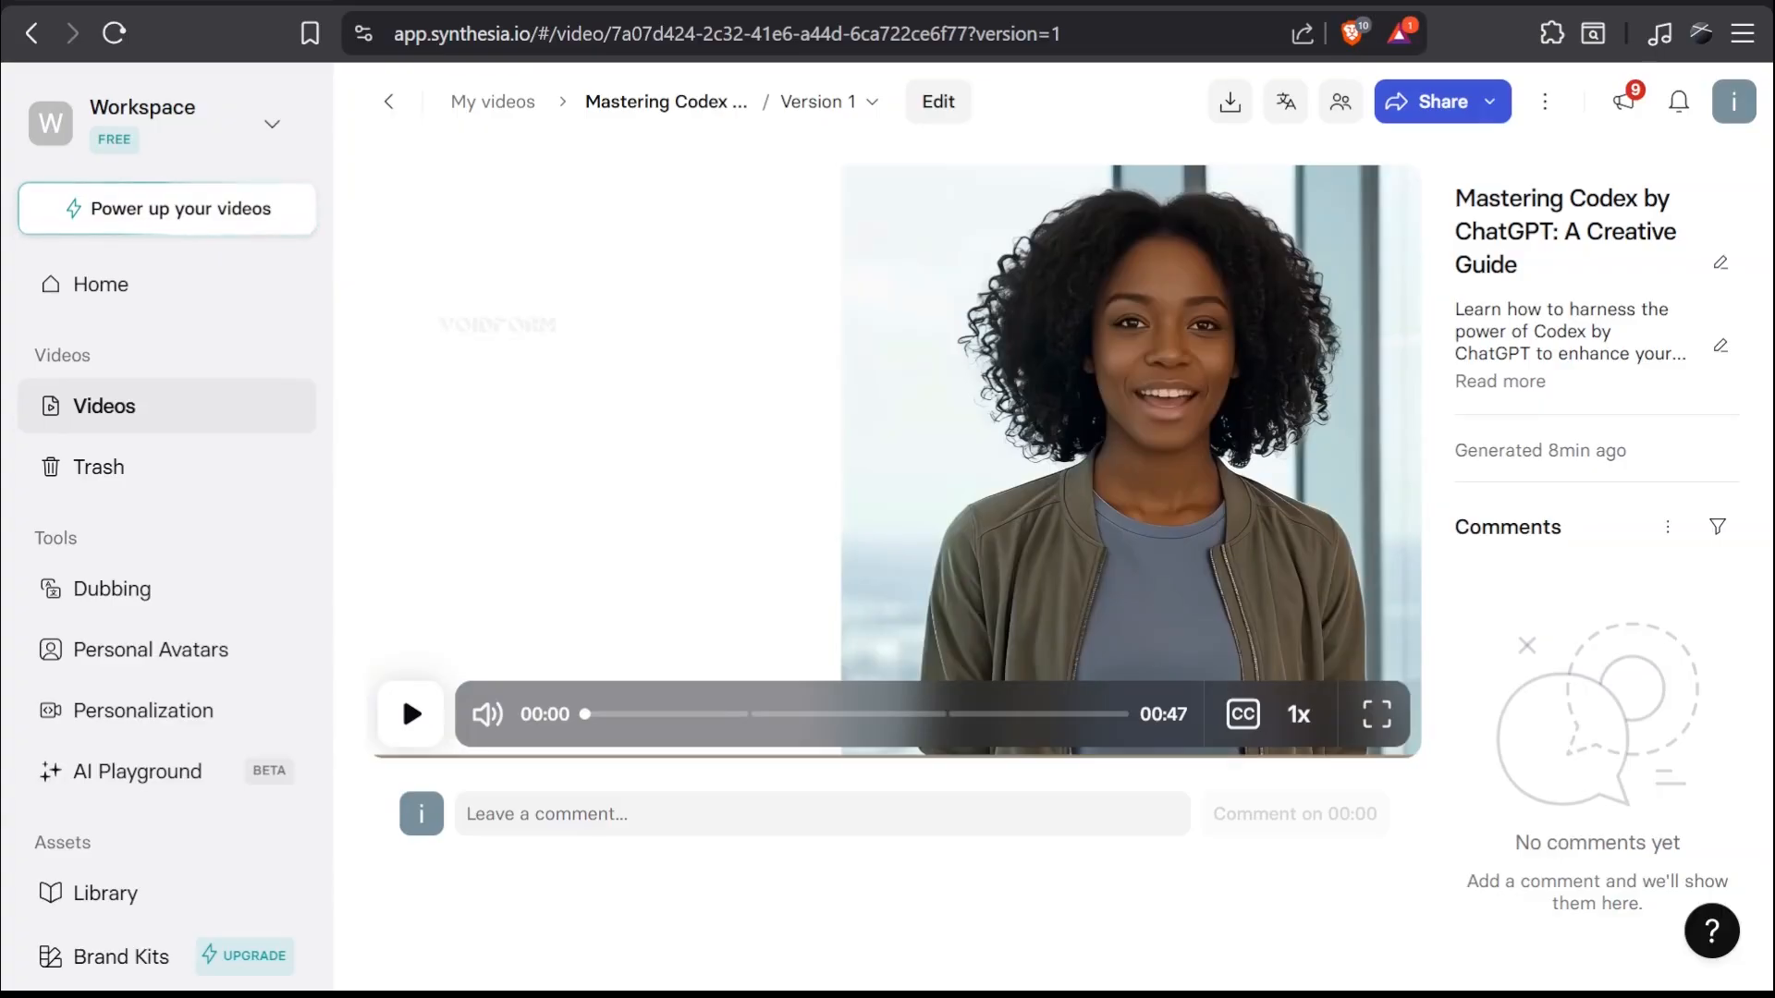
Step: Watch the generated Codex video in full screen, and play a few seconds of the Spanish-dubbed video
click(1377, 713)
click(1067, 666)
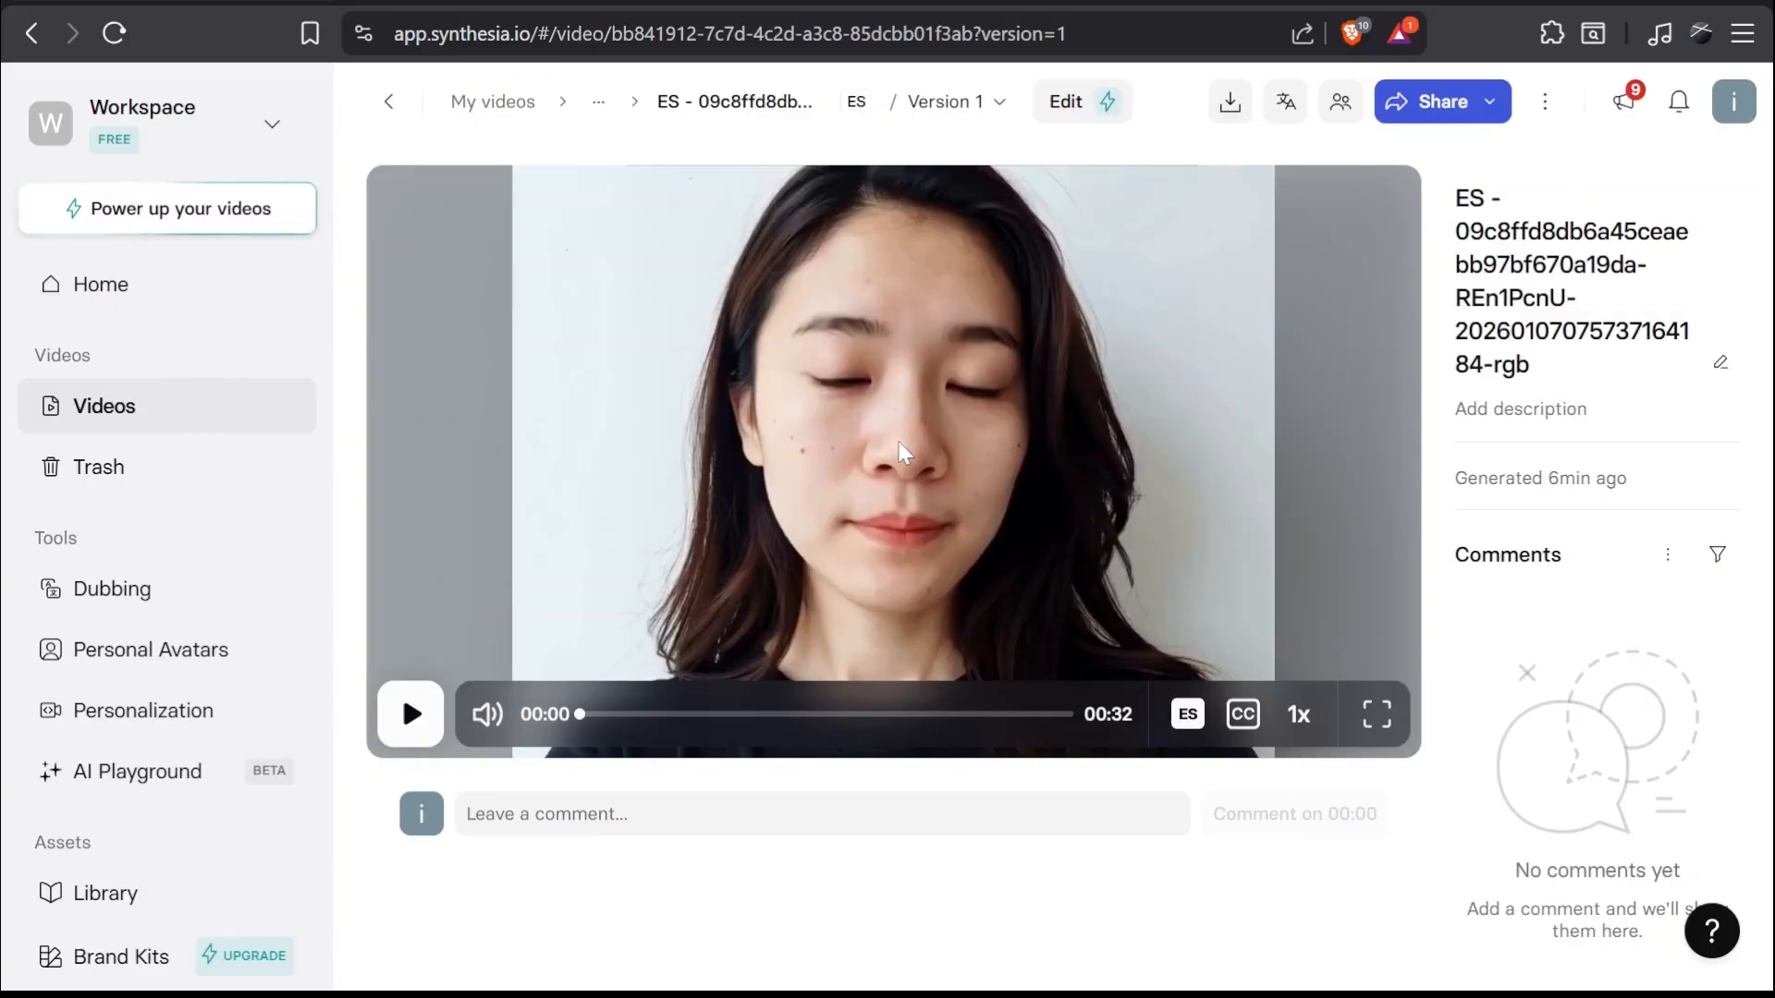
click(899, 443)
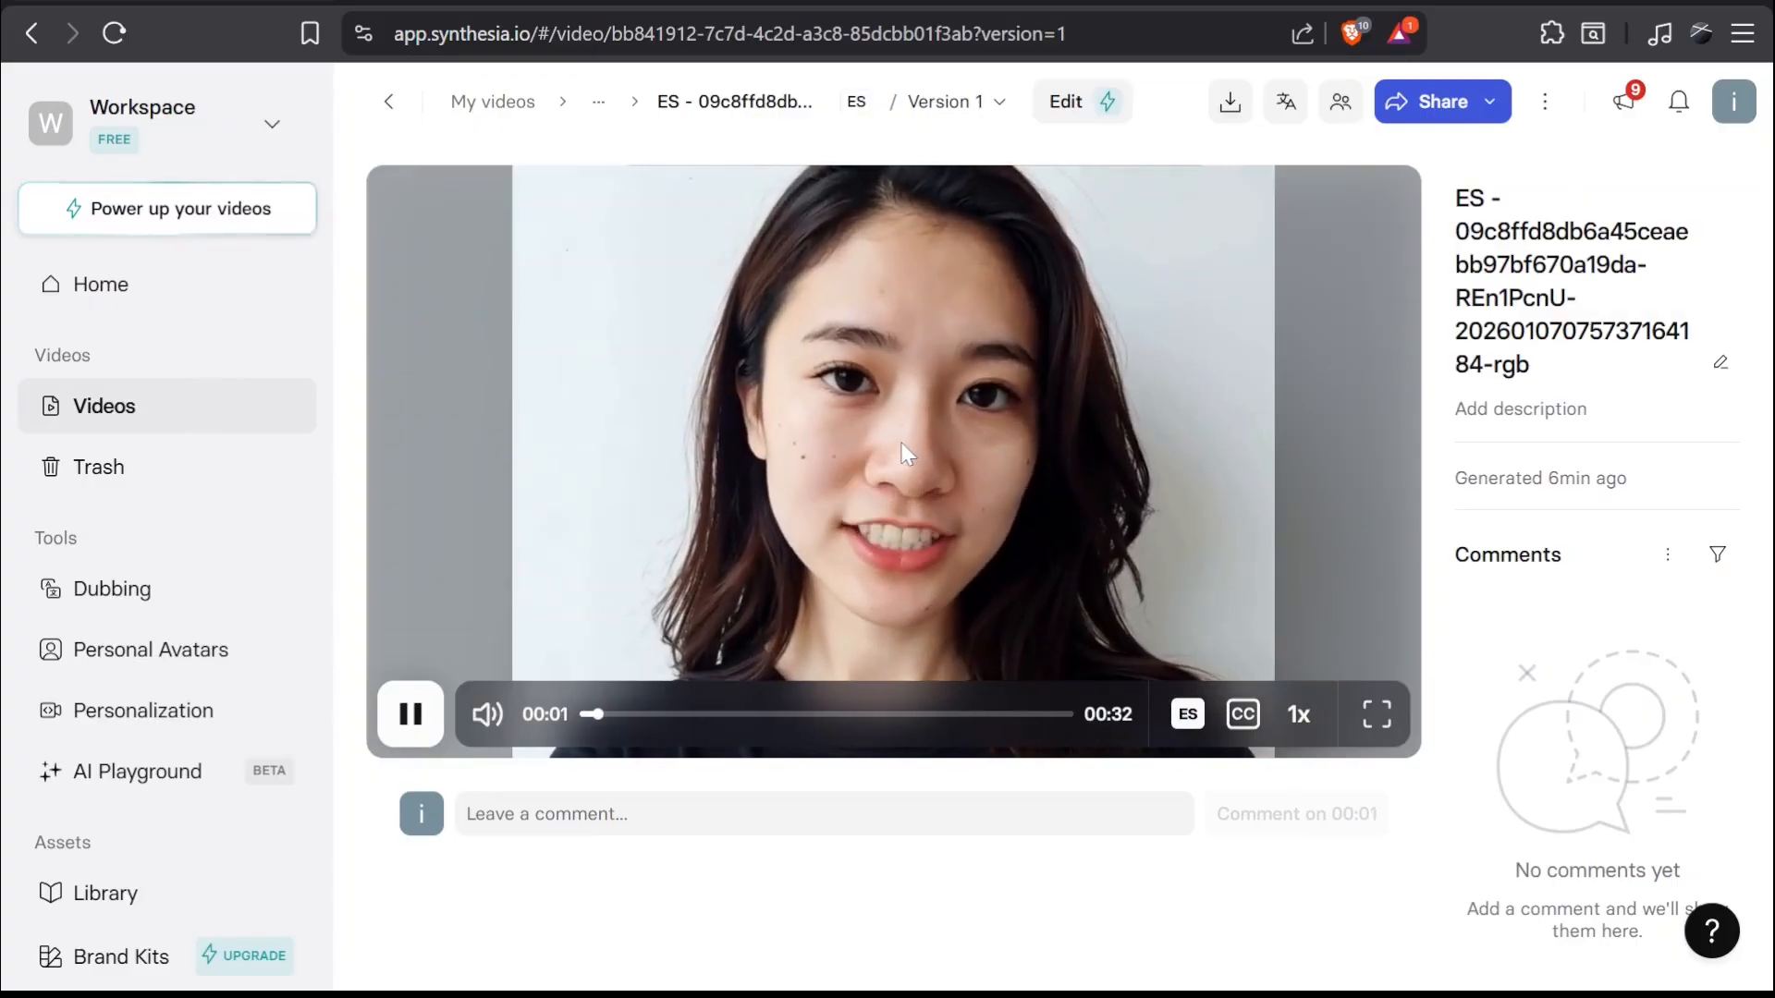
click(902, 443)
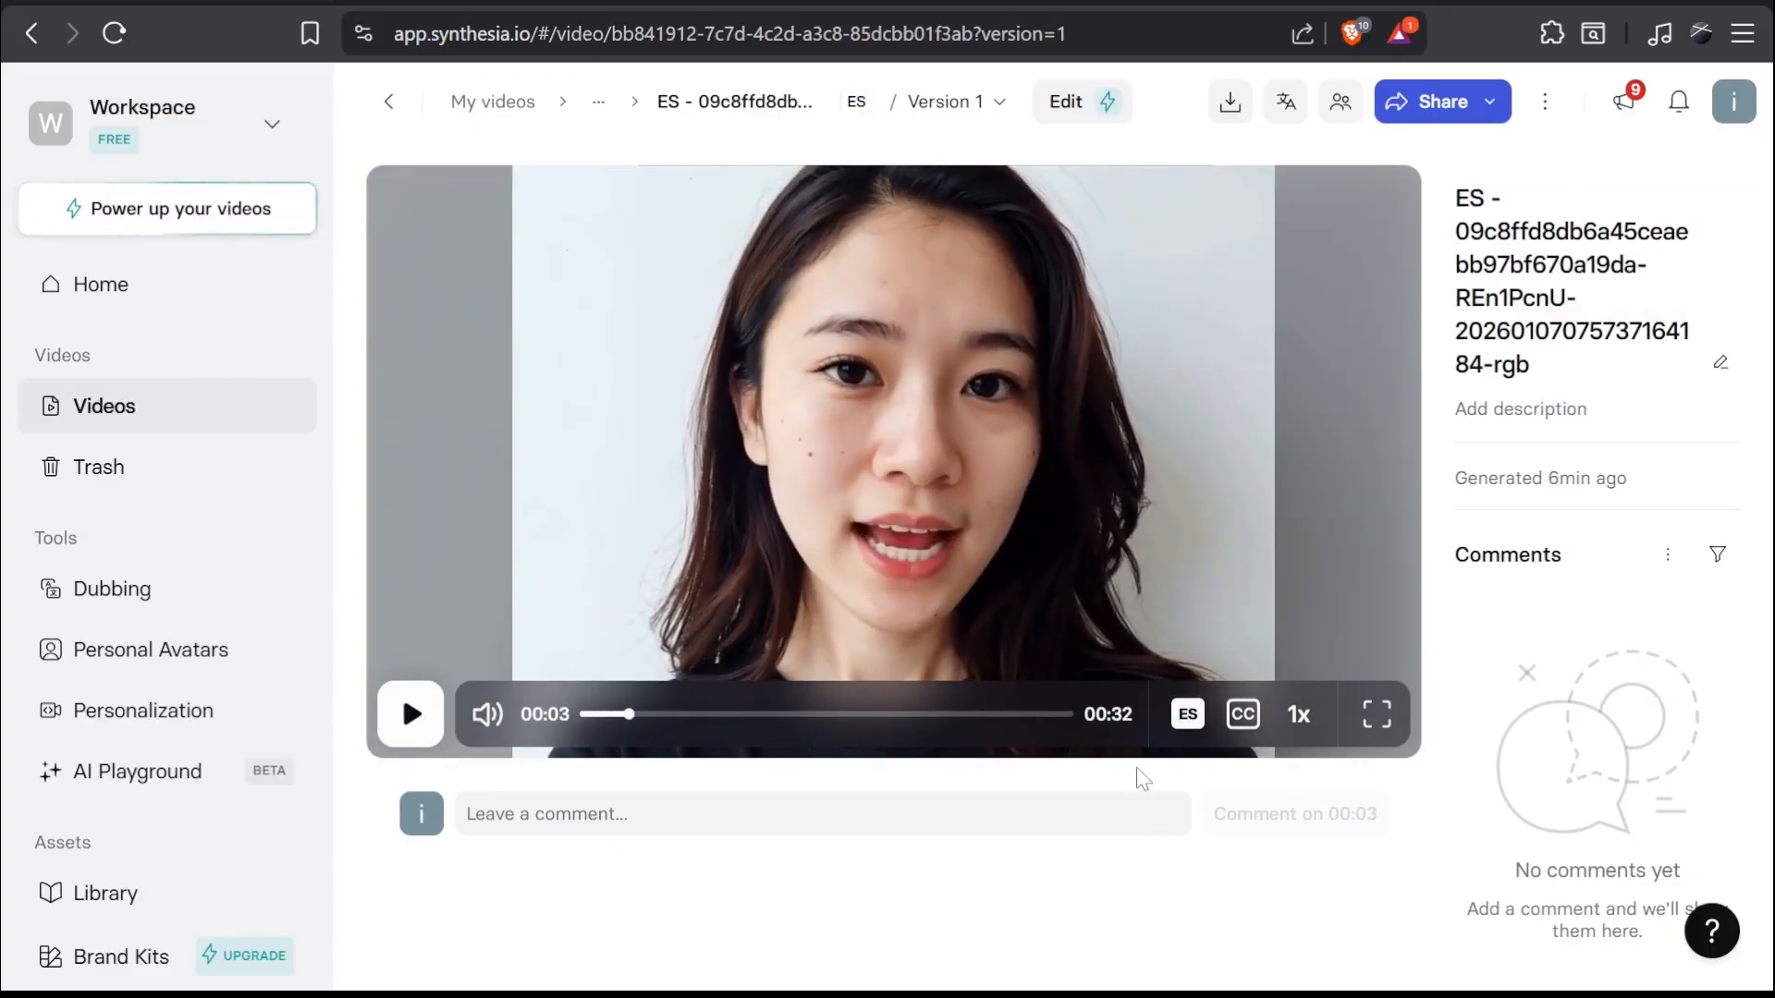